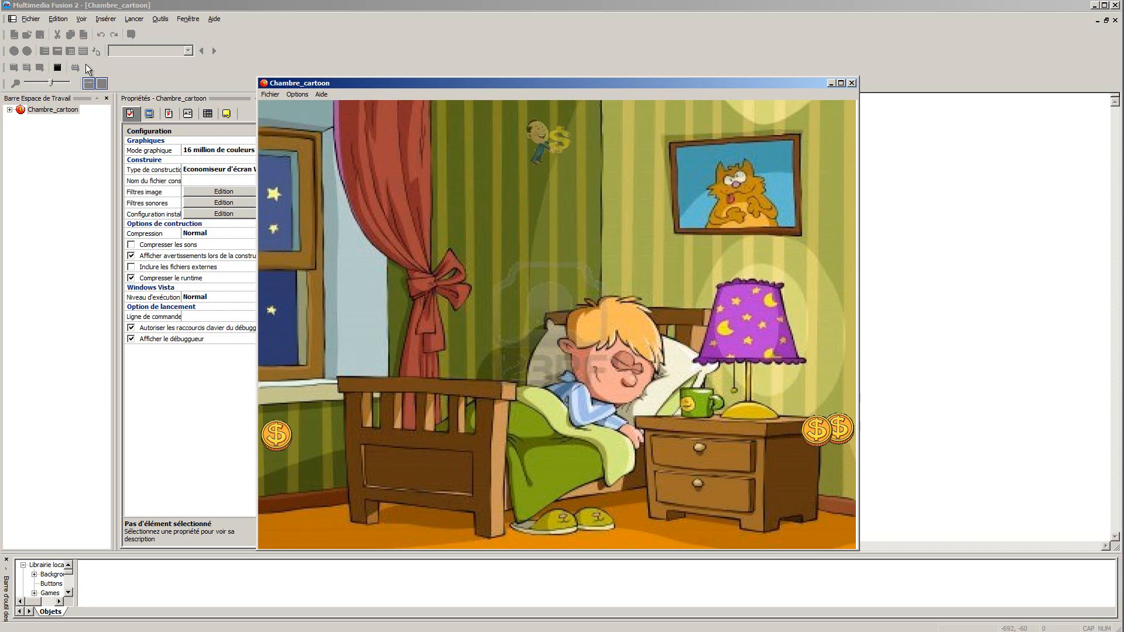
Create a new application and set its window size to 1024 x 768, applying the same size to its scene
{"action": "left_click", "coordinate": [66, 155]}
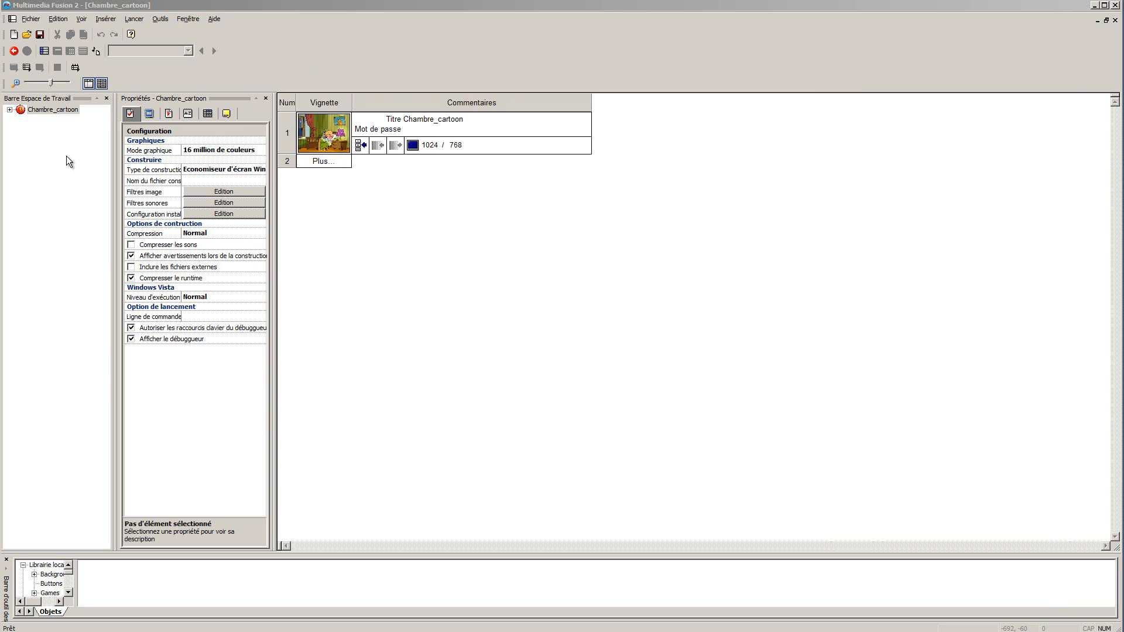
{"action": "left_click", "coordinate": [14, 34]}
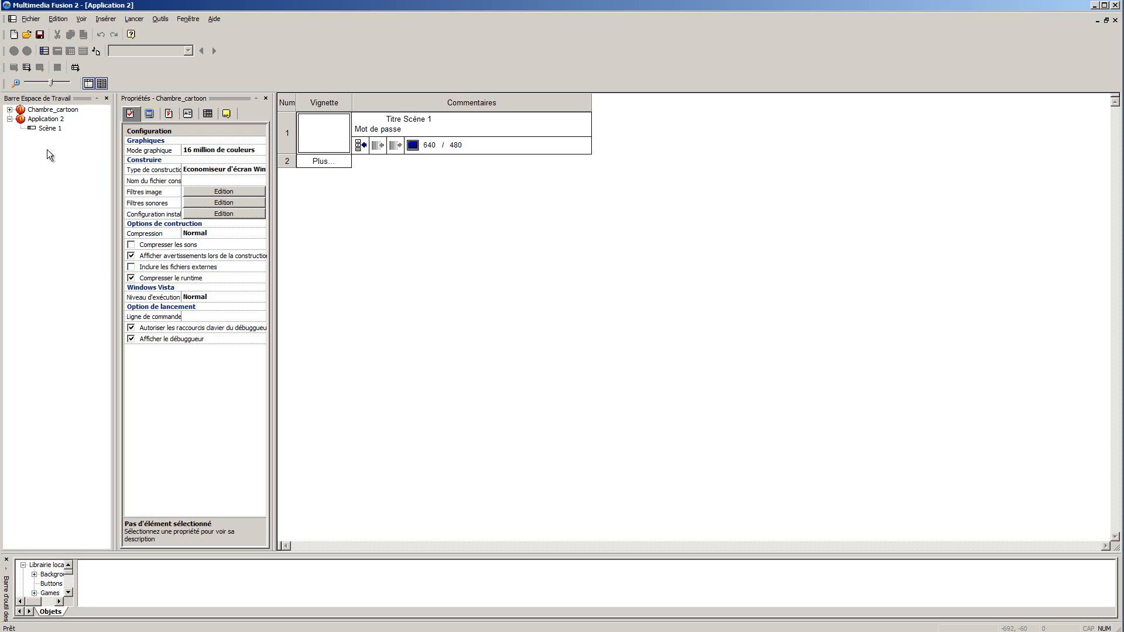
{"action": "left_click", "coordinate": [45, 120]}
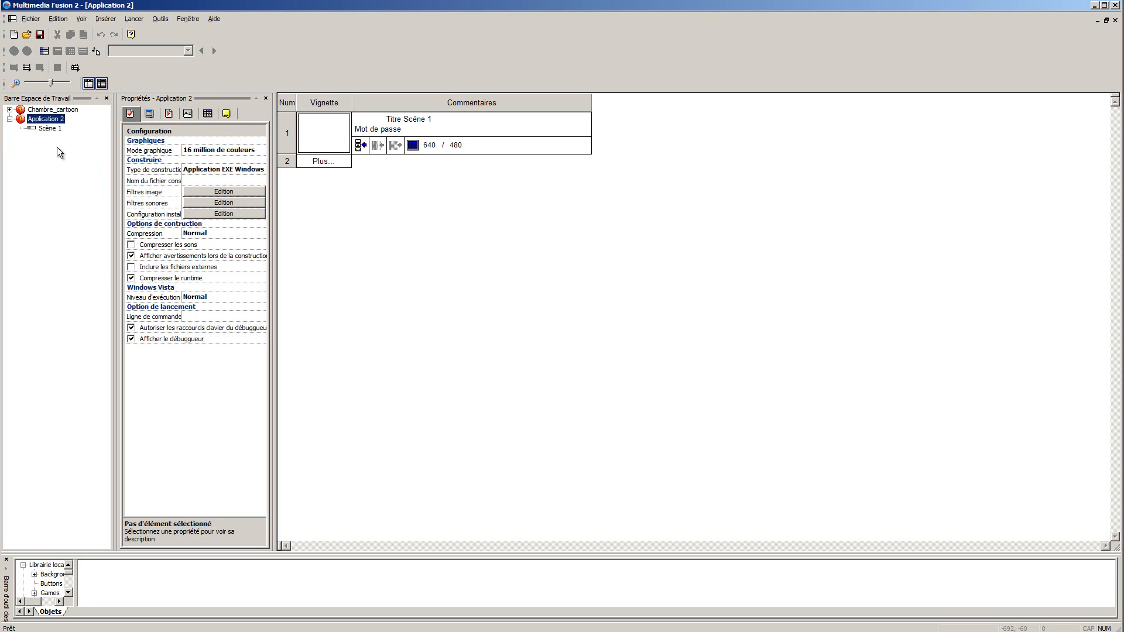
{"action": "left_click", "coordinate": [150, 115]}
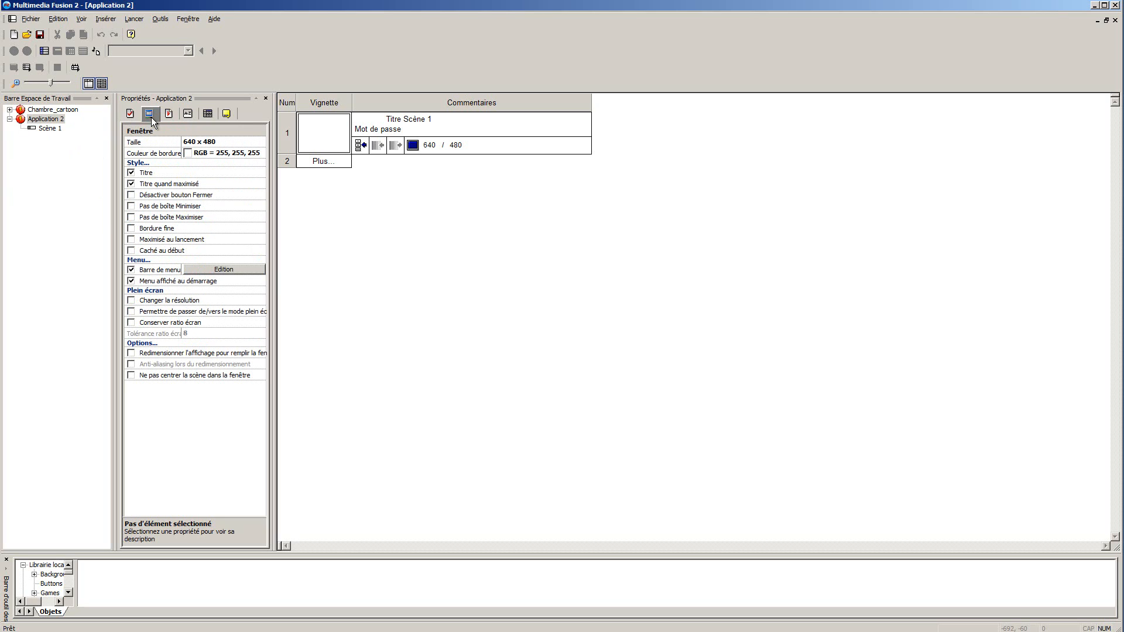
{"action": "left_click", "coordinate": [233, 142]}
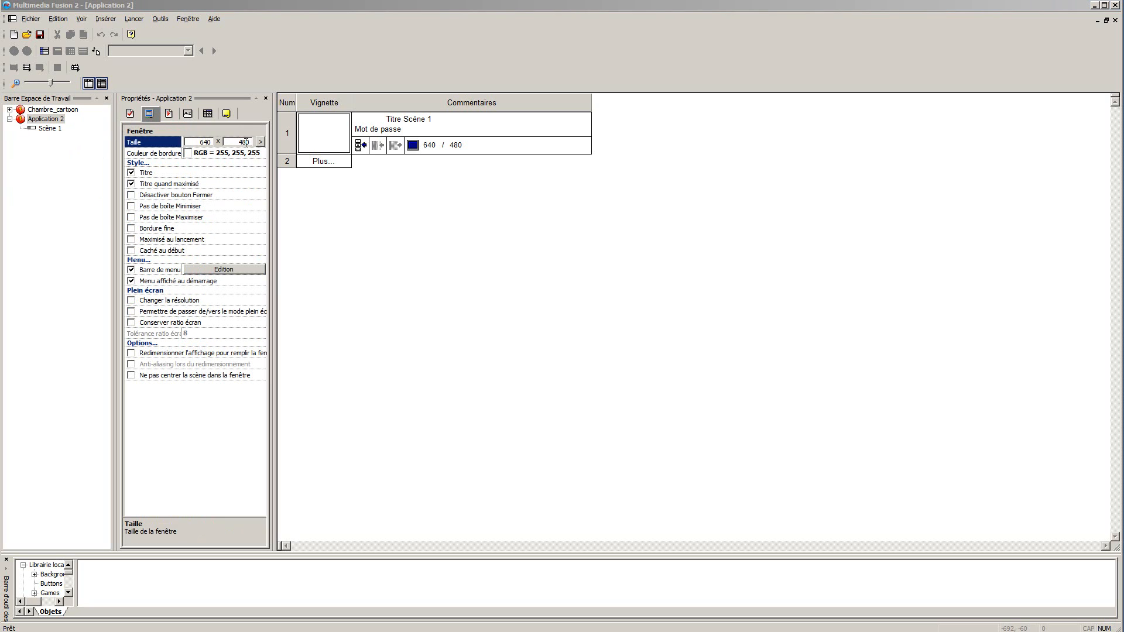
{"action": "left_click", "coordinate": [261, 142]}
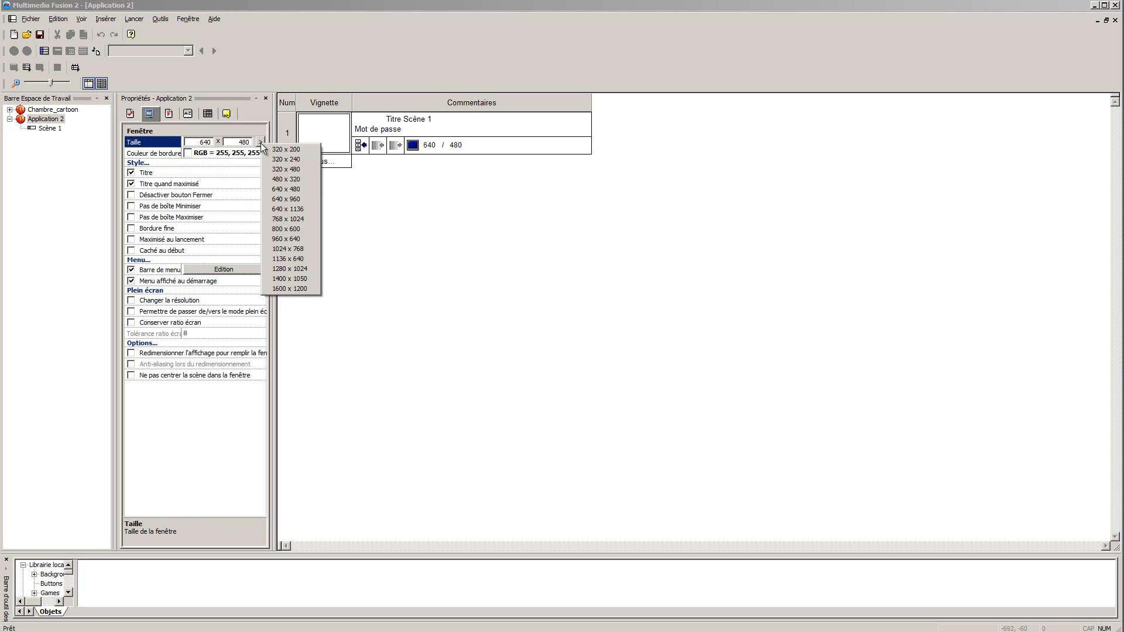
{"action": "left_click", "coordinate": [311, 250]}
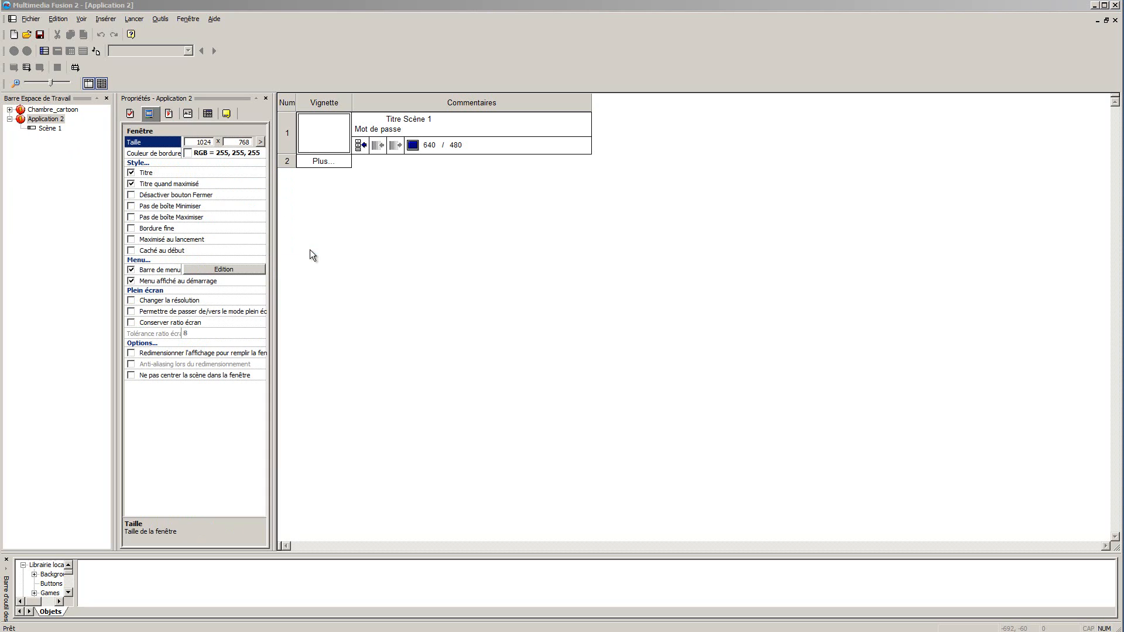
{"action": "left_click", "coordinate": [49, 129]}
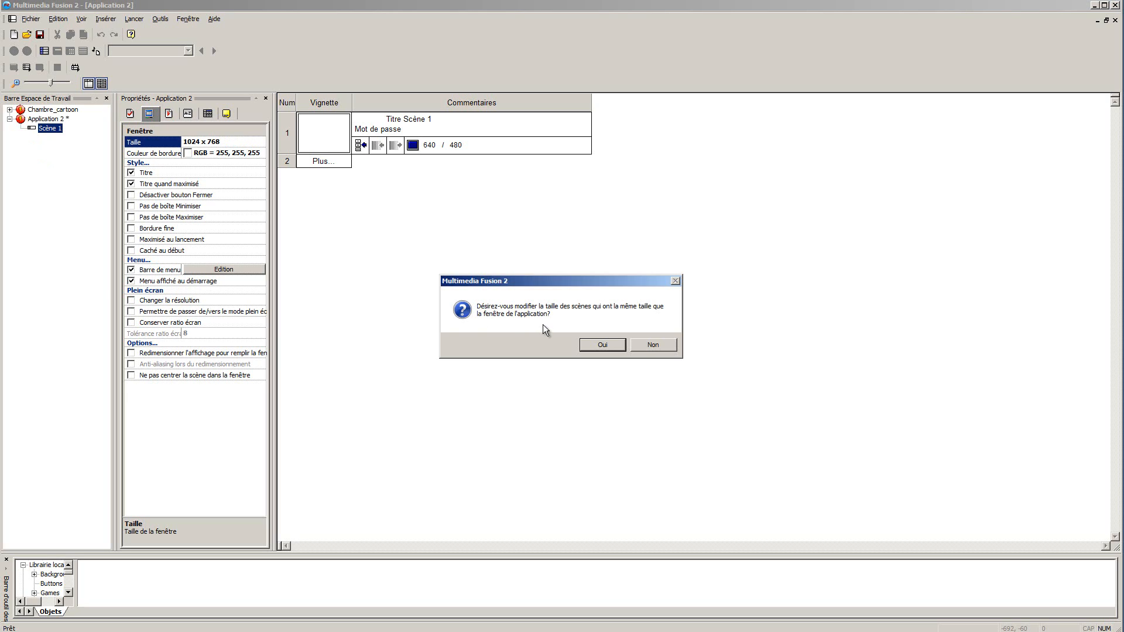
{"action": "left_click", "coordinate": [602, 345]}
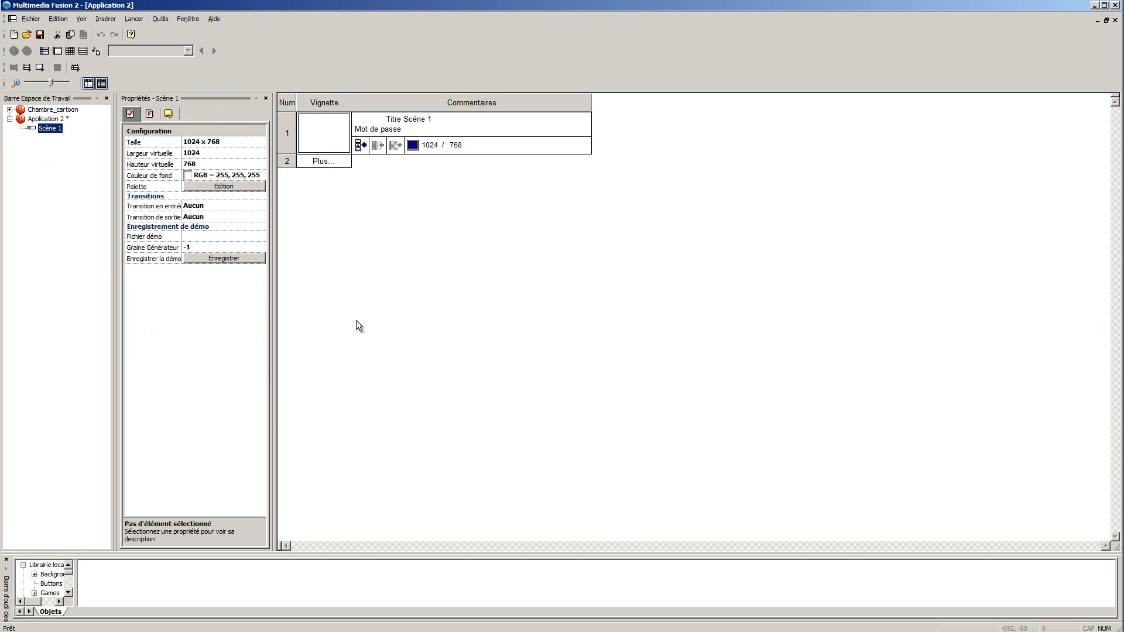
Insert a Décor object from the chambre-a-coucher image into Scène 1 and align it with the scene's upper-left corner
{"action": "double_click", "coordinate": [287, 138]}
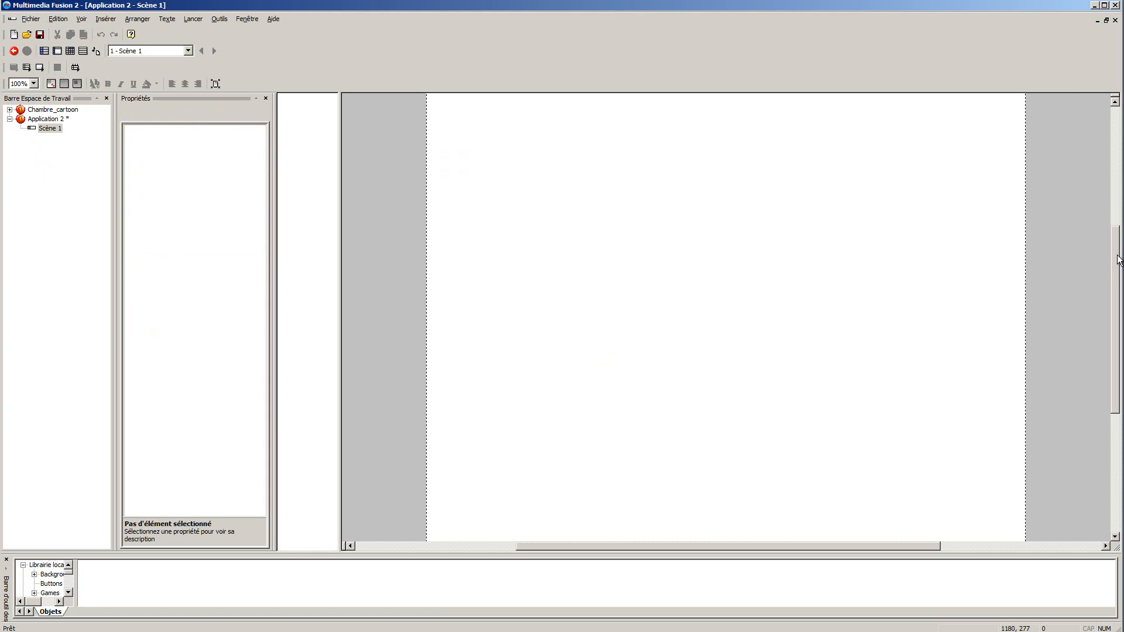
{"action": "mouse_move", "coordinate": [1117, 261]}
{"action": "left_mouse_down"}
{"action": "mouse_move", "coordinate": [1118, 231]}
{"action": "mouse_move", "coordinate": [1117, 293]}
{"action": "mouse_move", "coordinate": [1118, 247]}
{"action": "mouse_move", "coordinate": [1117, 259]}
{"action": "left_mouse_up"}
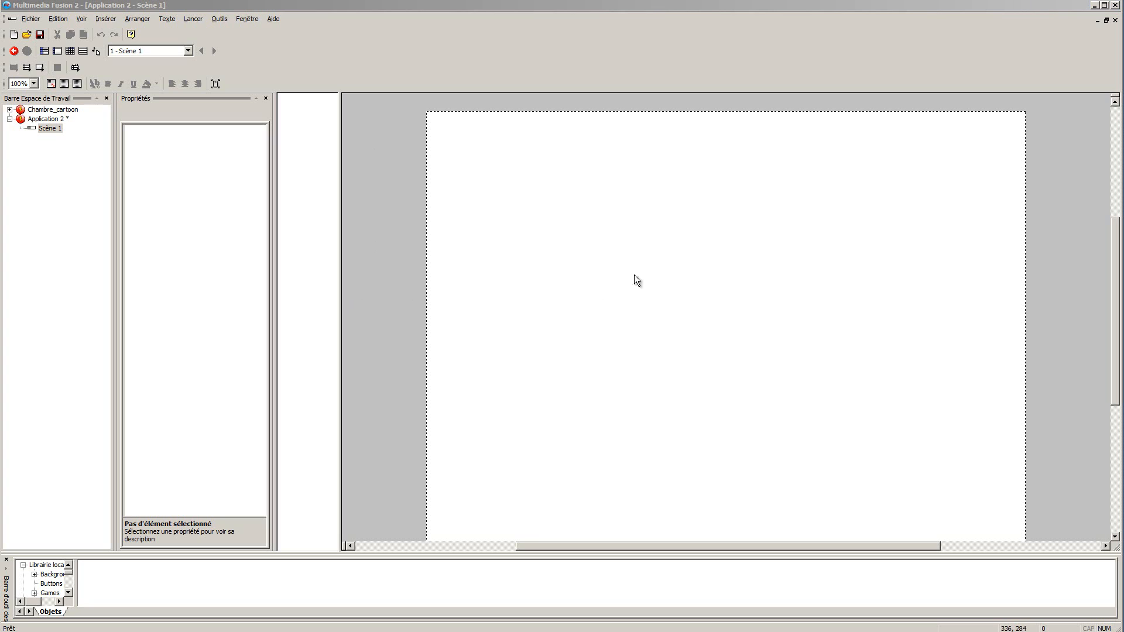
{"action": "double_click", "coordinate": [722, 271]}
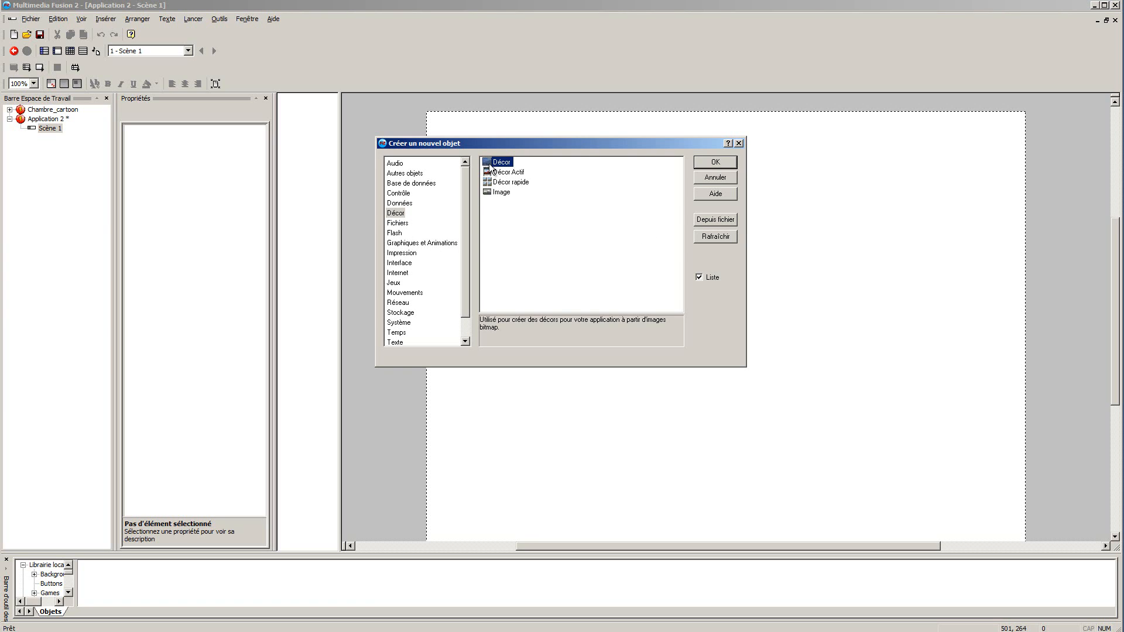
{"action": "left_click", "coordinate": [717, 222]}
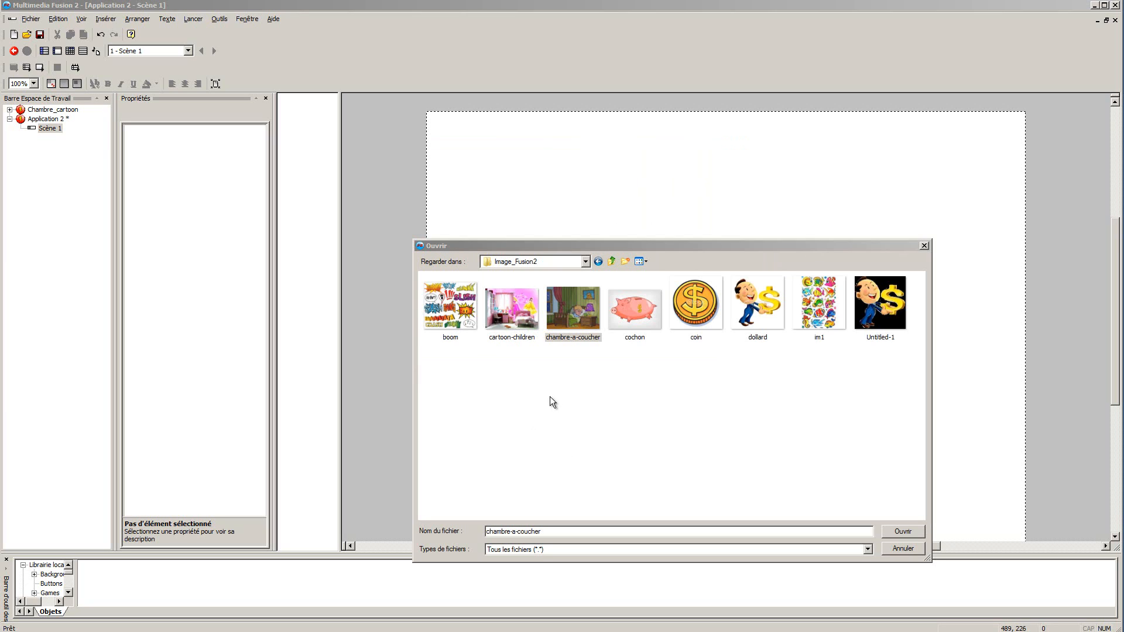
{"action": "left_click", "coordinate": [902, 531]}
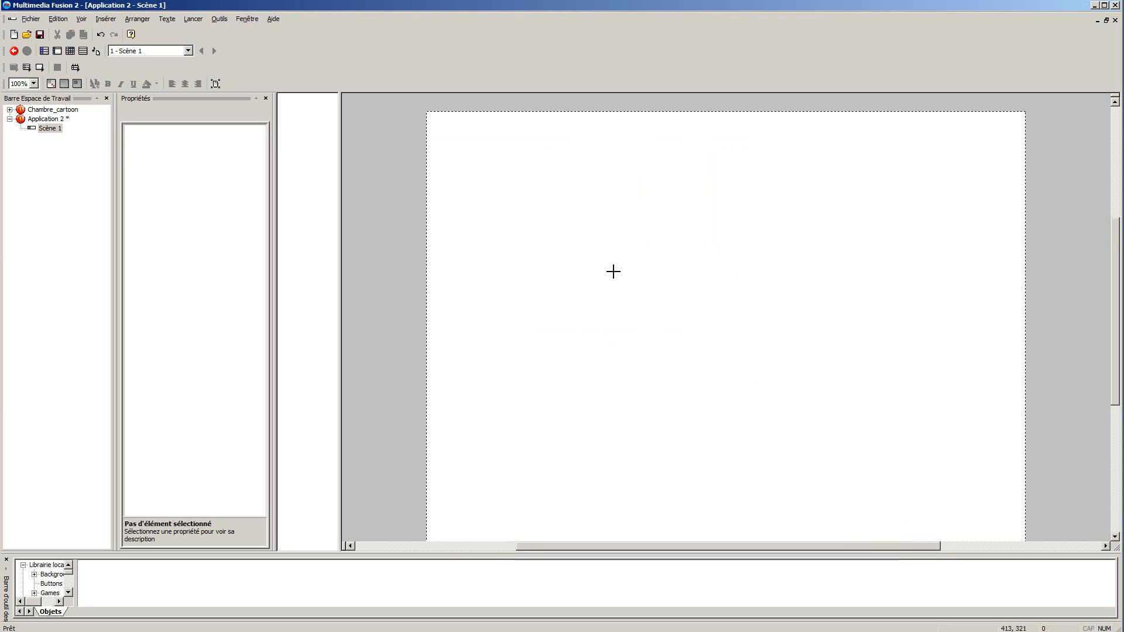
{"action": "left_click", "coordinate": [468, 141]}
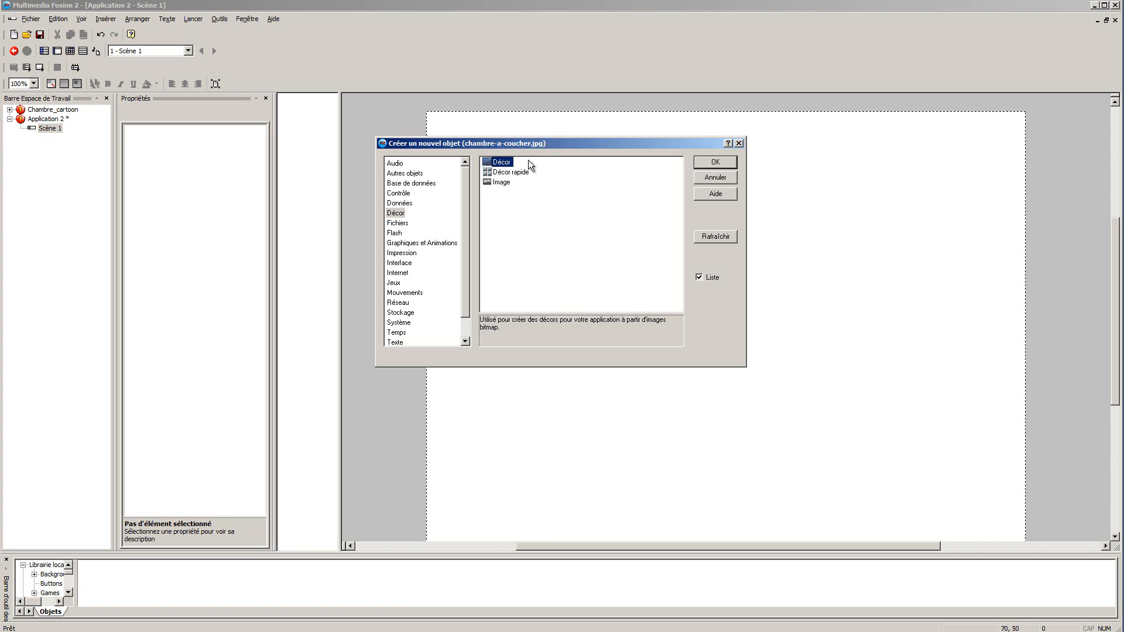
{"action": "left_click", "coordinate": [715, 163]}
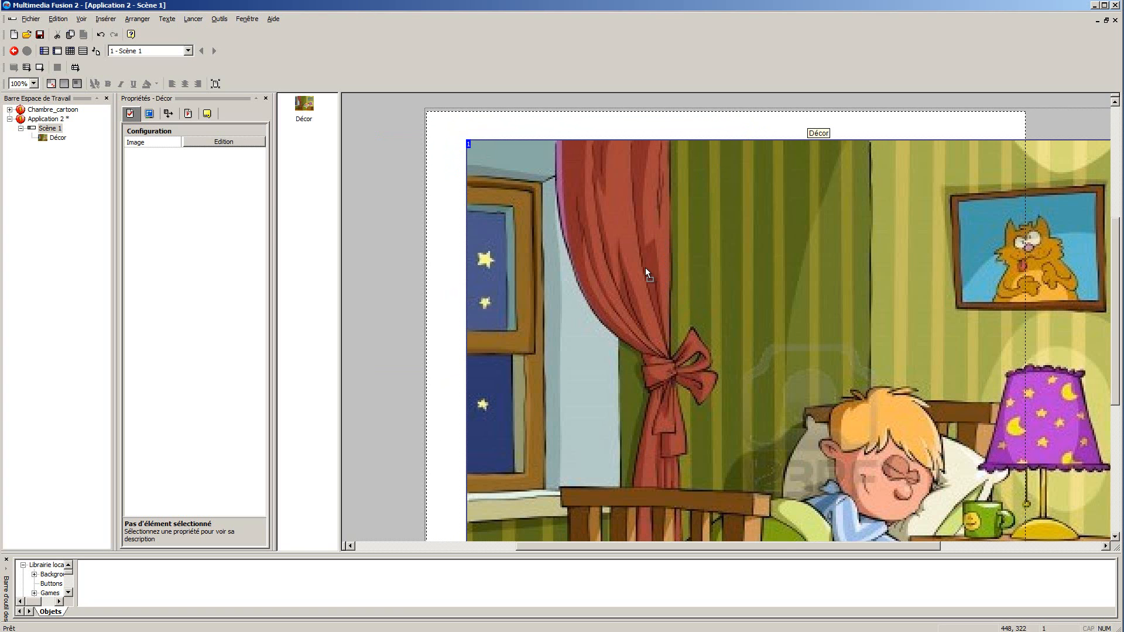
{"action": "left_click_drag", "start_coordinate": [644, 268], "coordinate": [645, 268]}
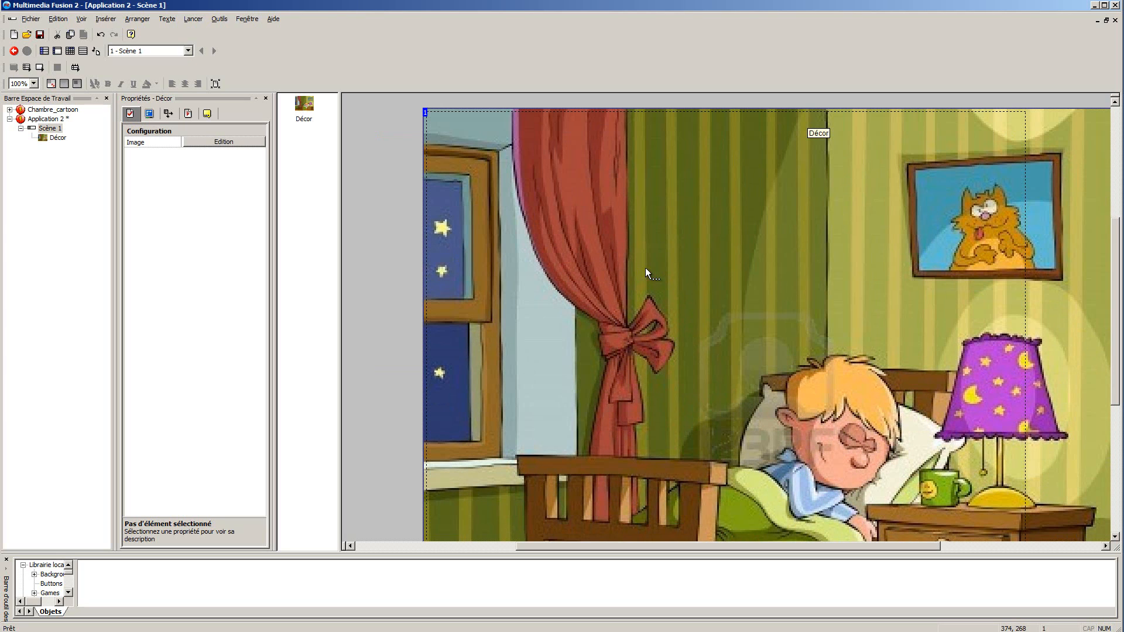
Resize the Décor object's image to 1024 x 768 without stretching and align it with the scene frame
{"action": "left_click", "coordinate": [51, 129]}
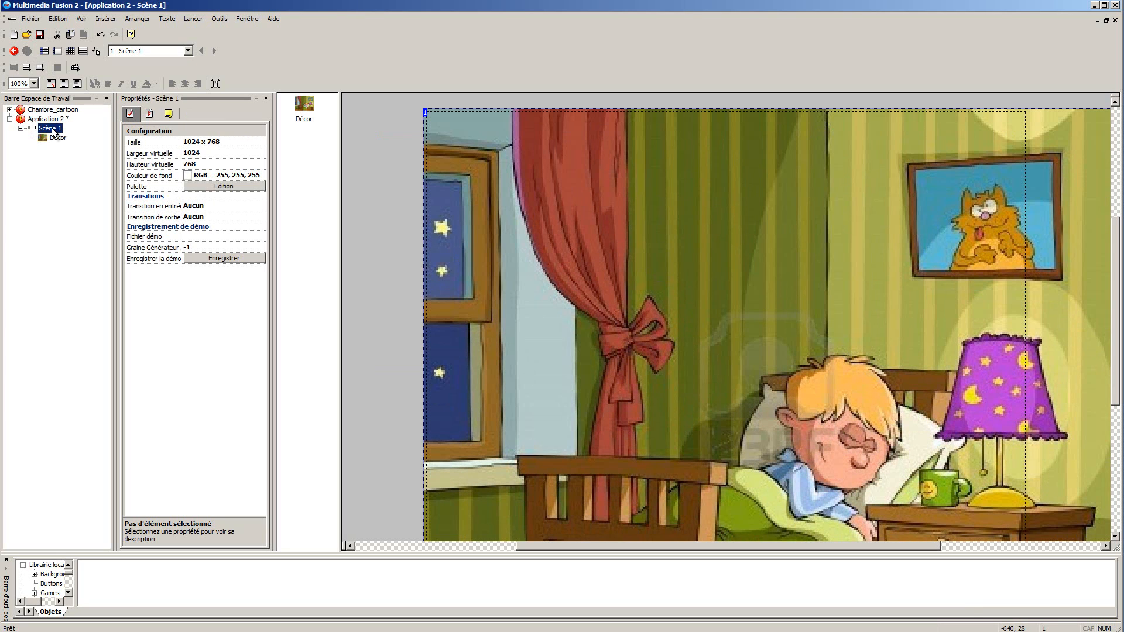
{"action": "left_click", "coordinate": [58, 138]}
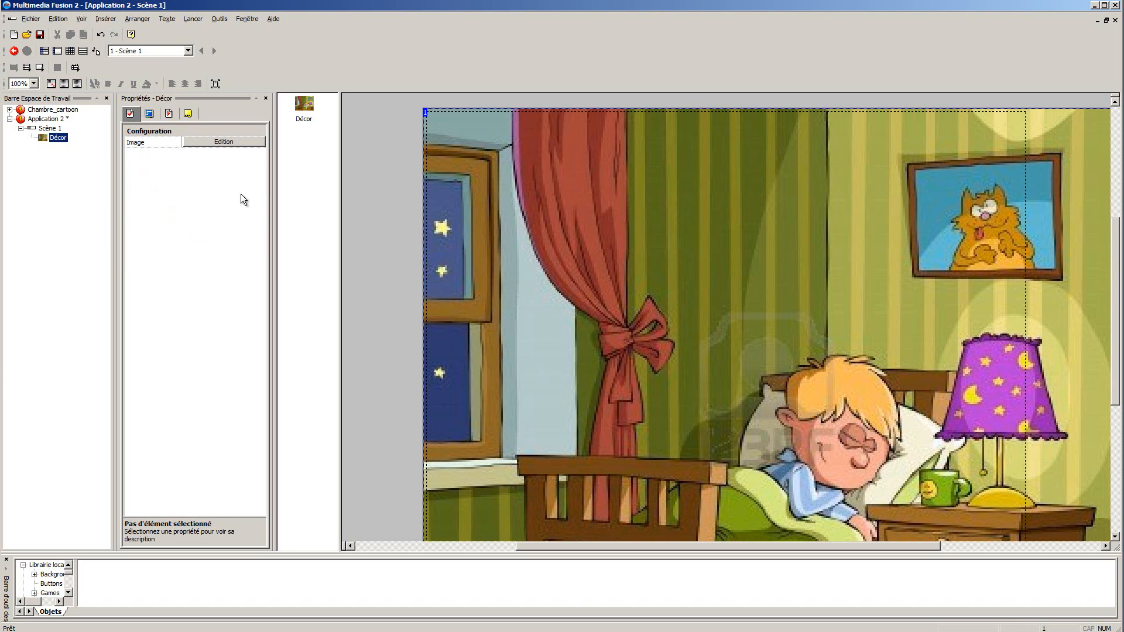
{"action": "left_click", "coordinate": [227, 142]}
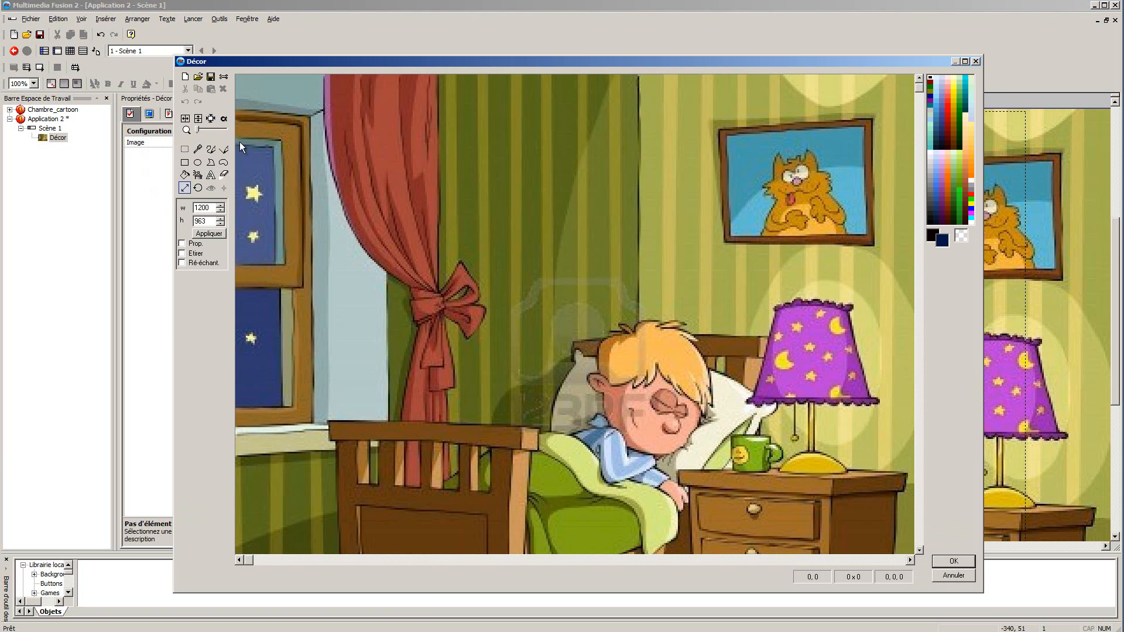
{"action": "left_click_drag", "start_coordinate": [536, 62], "coordinate": [541, 40]}
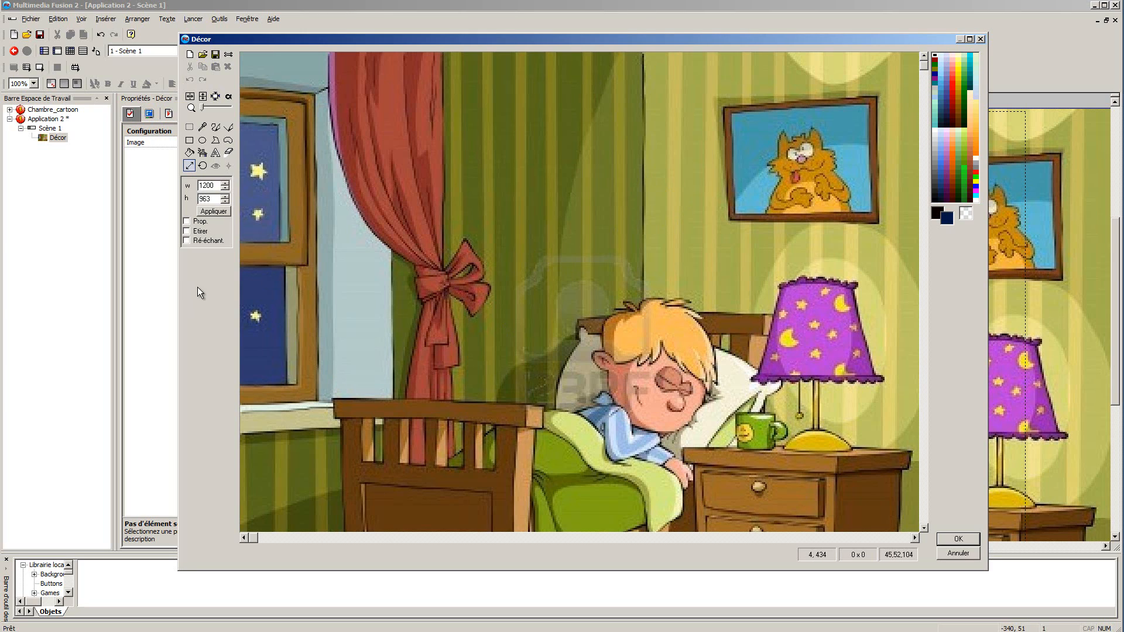
{"action": "double_click", "coordinate": [216, 185]}
{"action": "type", "text": "1024"}
{"action": "key", "text": "Tab"}
{"action": "type", "text": "768"}
{"action": "left_click", "coordinate": [226, 211]}
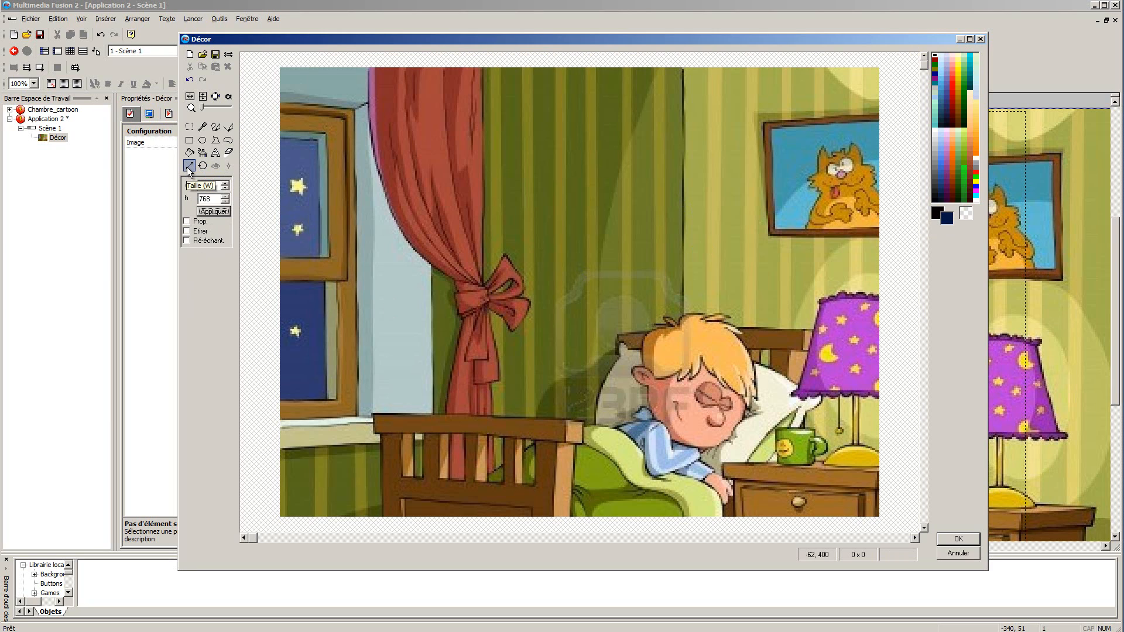
{"action": "left_click", "coordinate": [970, 536]}
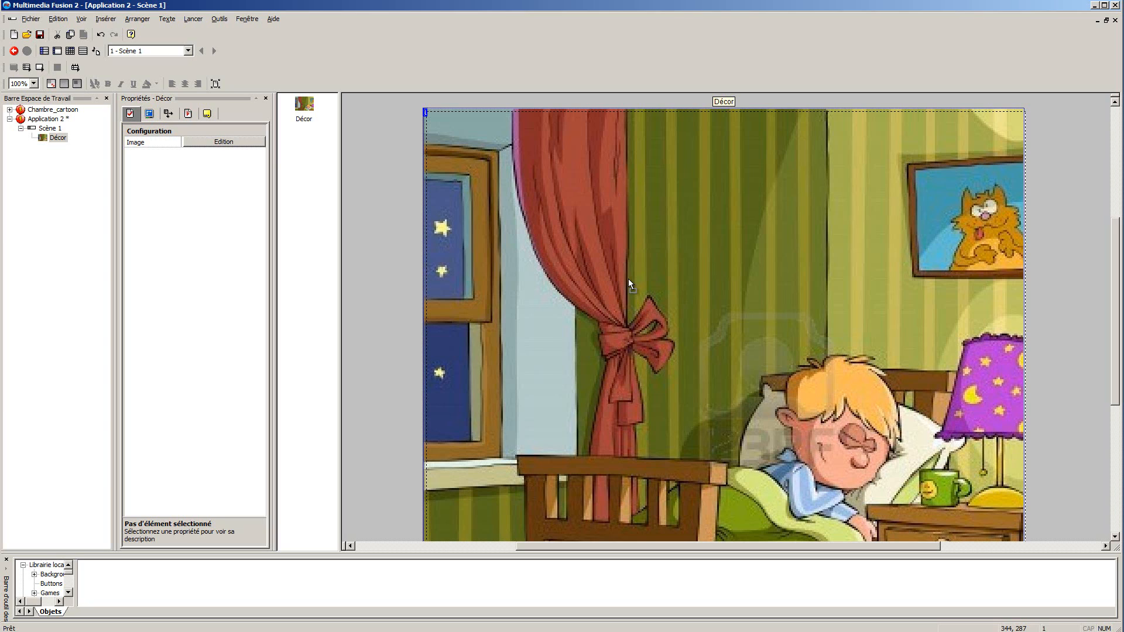
{"action": "left_click_drag", "start_coordinate": [628, 279], "coordinate": [629, 278]}
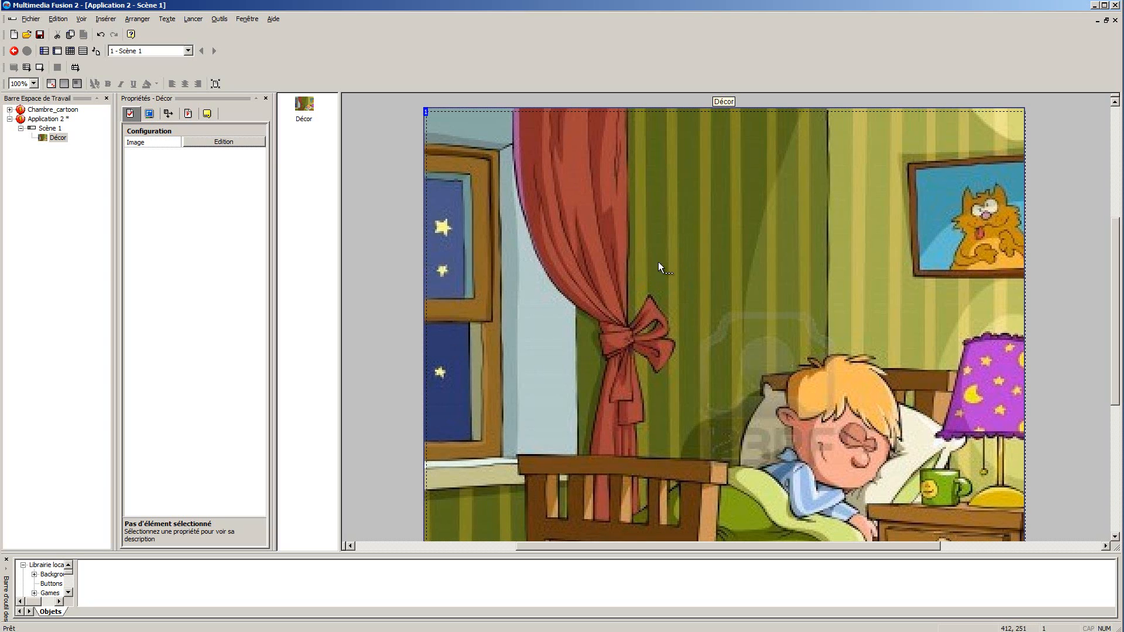
Run the application to check how the background fits its window, and close the preview
{"action": "left_click", "coordinate": [40, 67]}
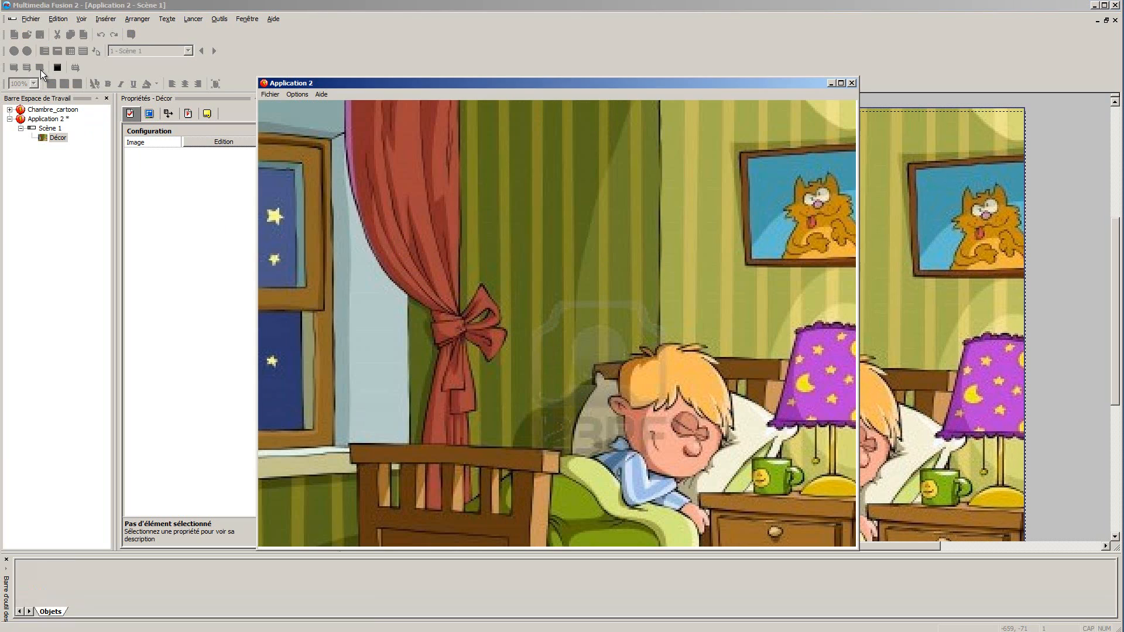
{"action": "left_click_drag", "start_coordinate": [548, 82], "coordinate": [581, 71]}
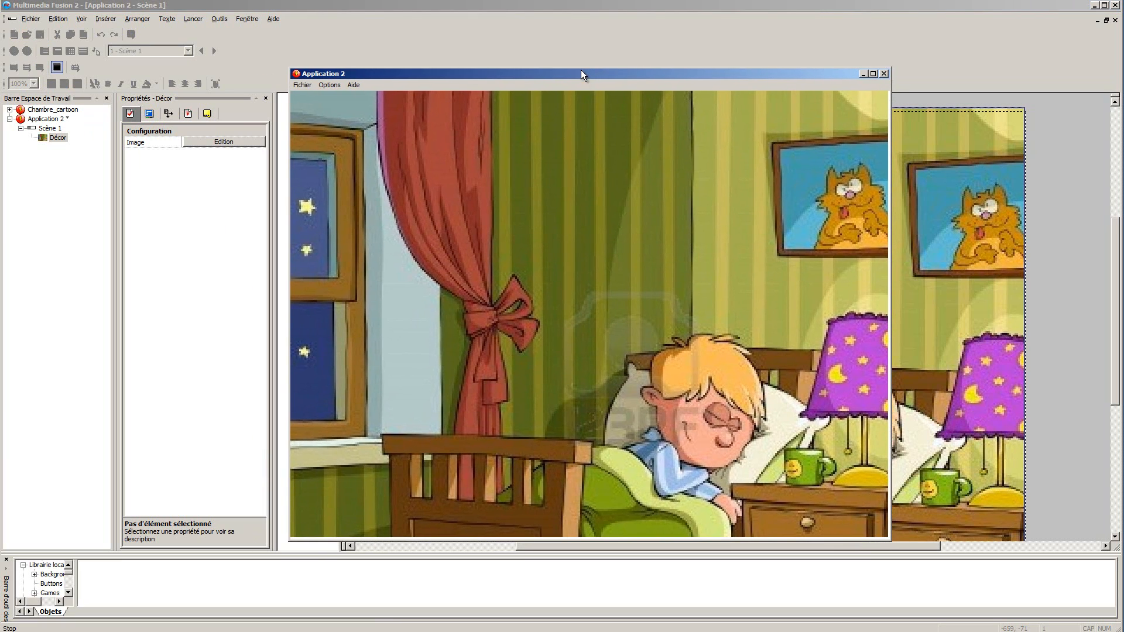
{"action": "left_click", "coordinate": [885, 74]}
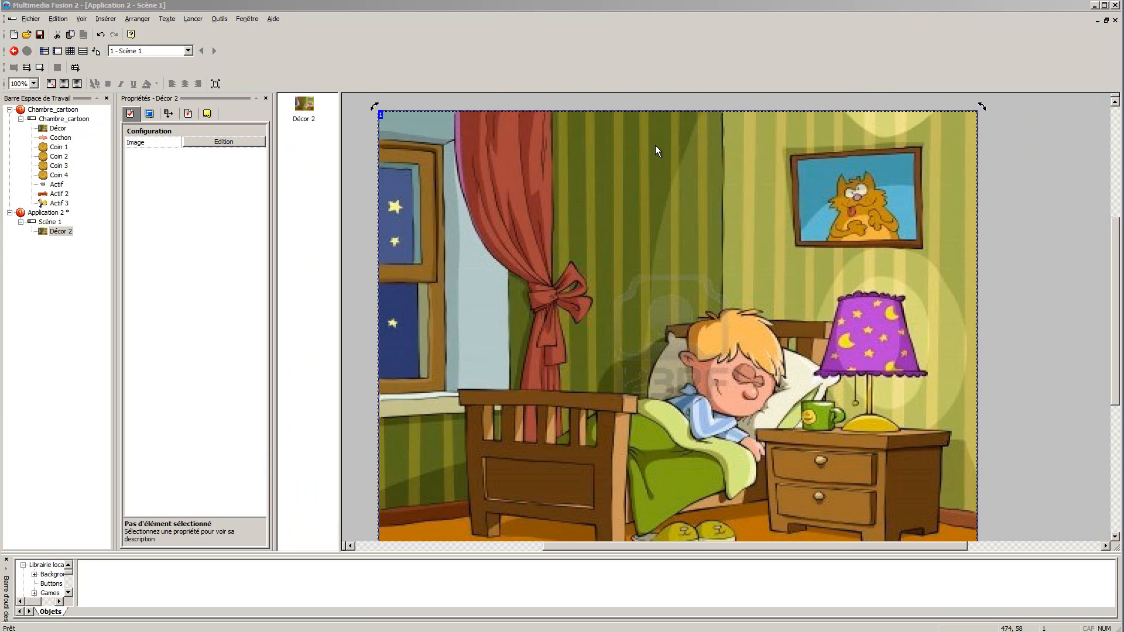
Insert an Actif object created from the coin image file into Scène 1, placing it on the wall above the bed
{"action": "right_click", "coordinate": [657, 147]}
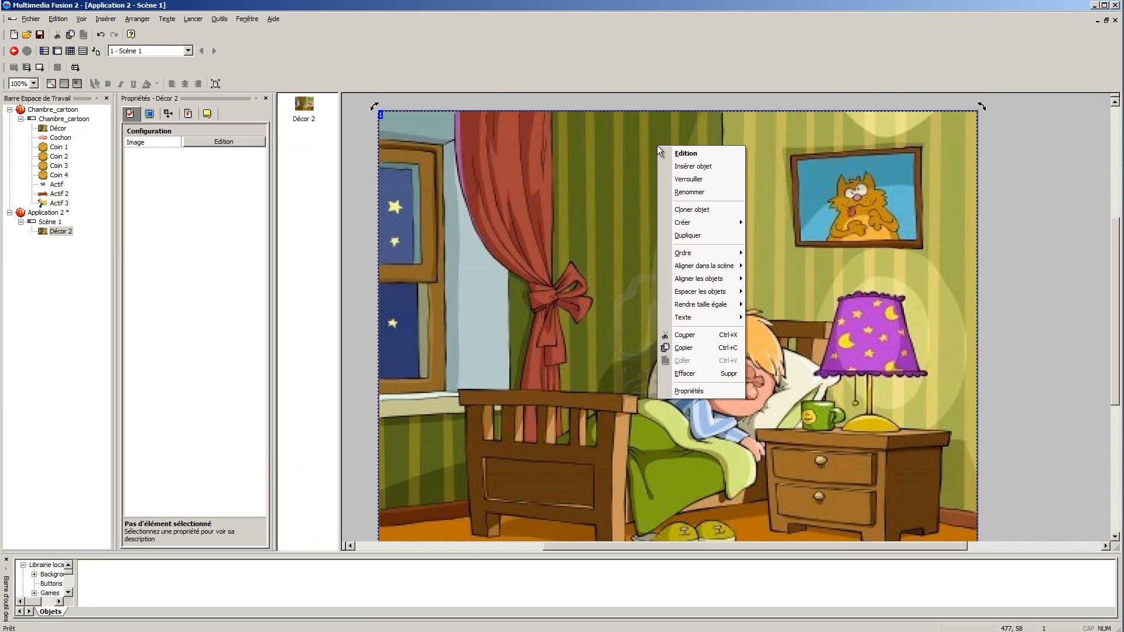
{"action": "left_click", "coordinate": [694, 167]}
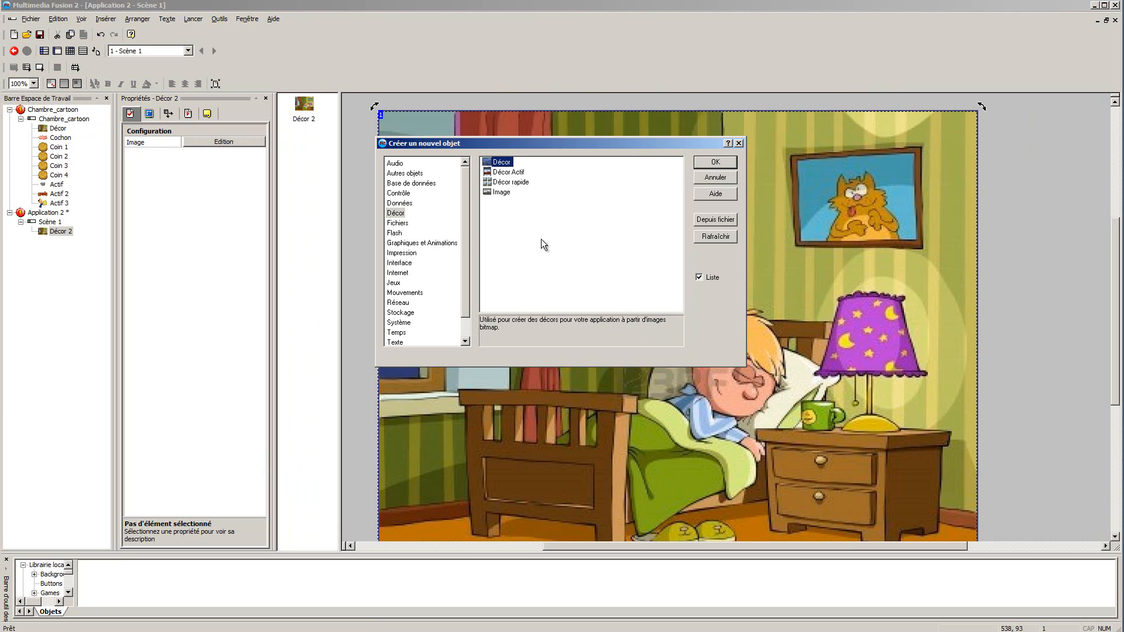
{"action": "left_click", "coordinate": [419, 243]}
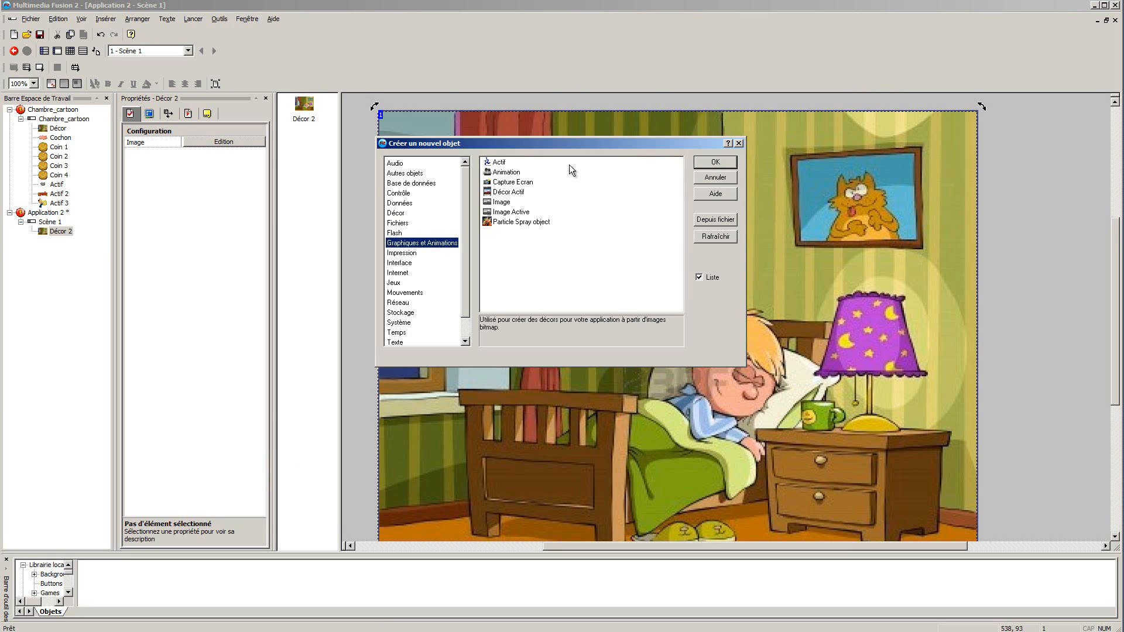
{"action": "left_click", "coordinate": [499, 162]}
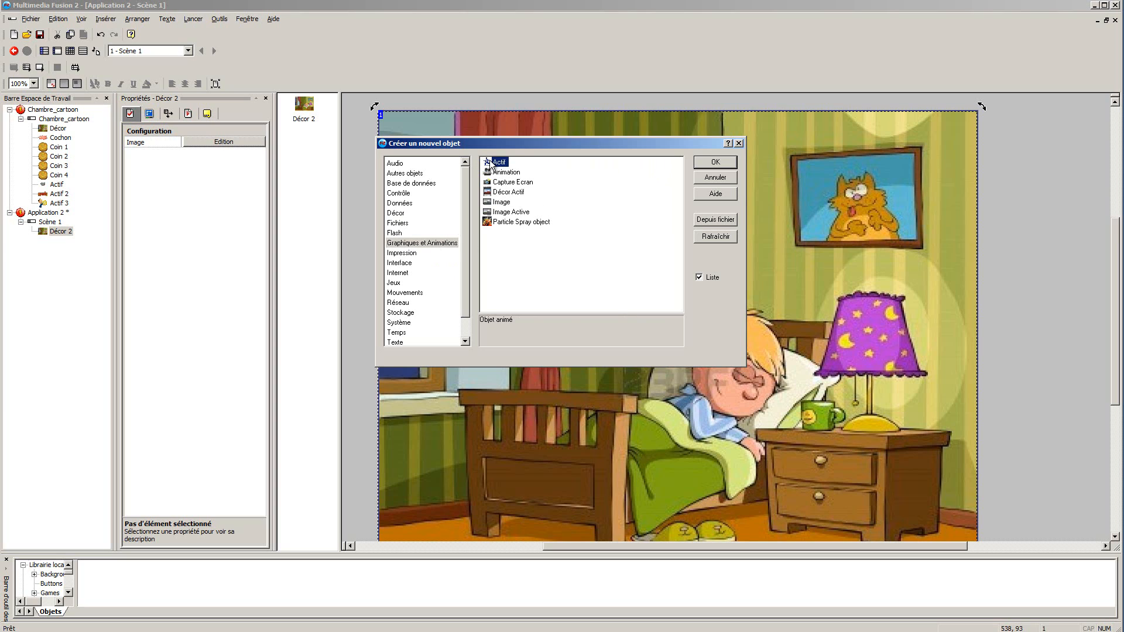
{"action": "left_click", "coordinate": [725, 220]}
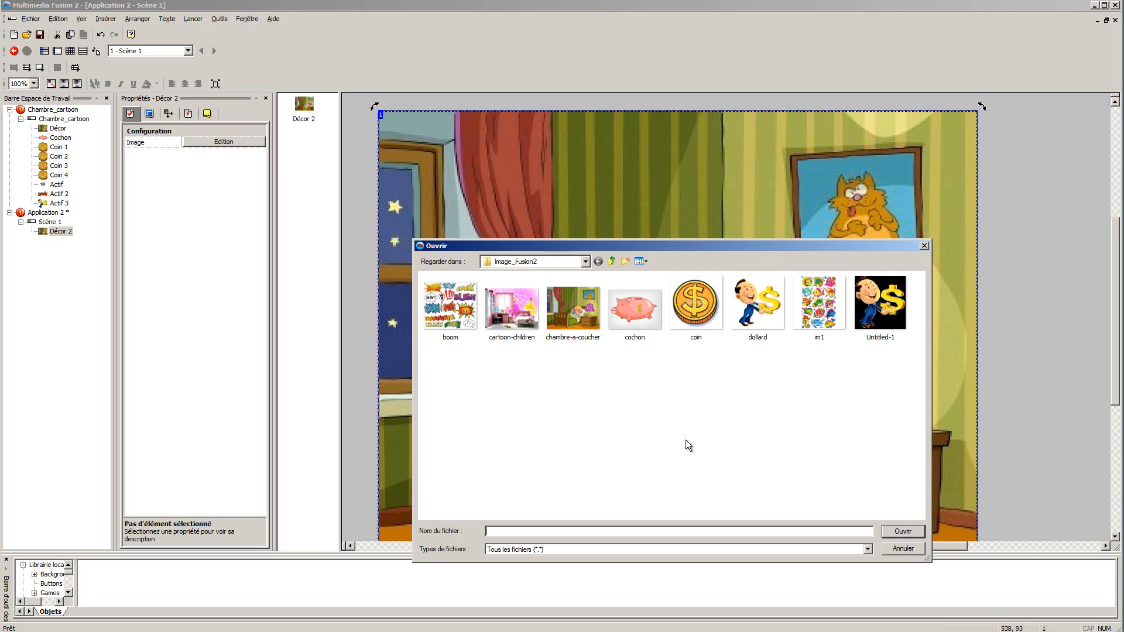
{"action": "left_click_drag", "start_coordinate": [637, 244], "coordinate": [623, 176]}
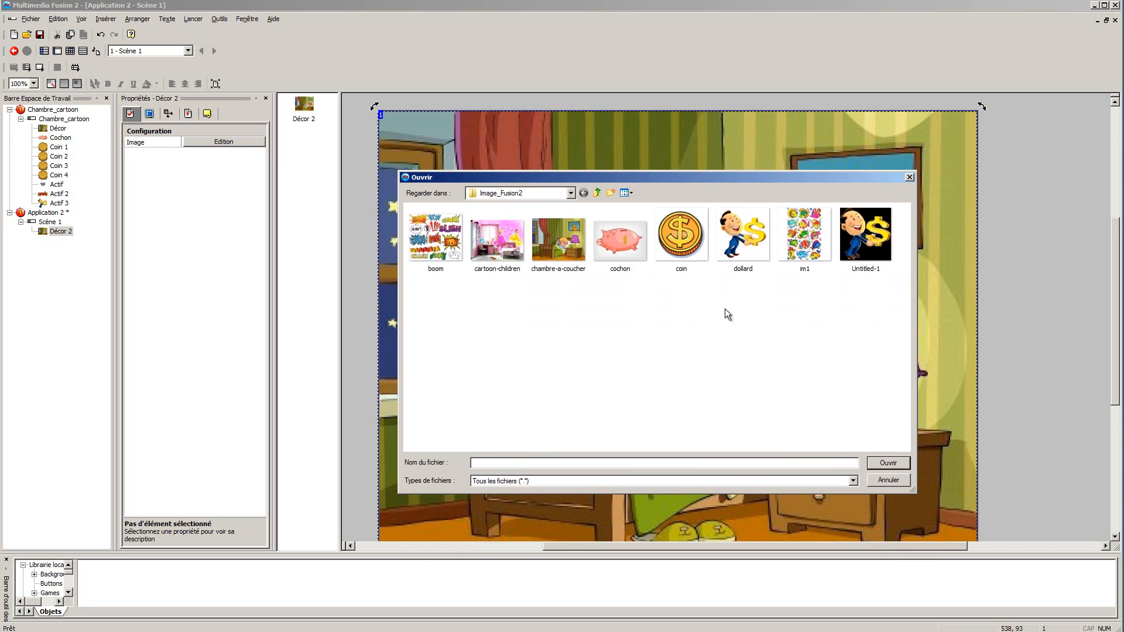
{"action": "left_click", "coordinate": [681, 245]}
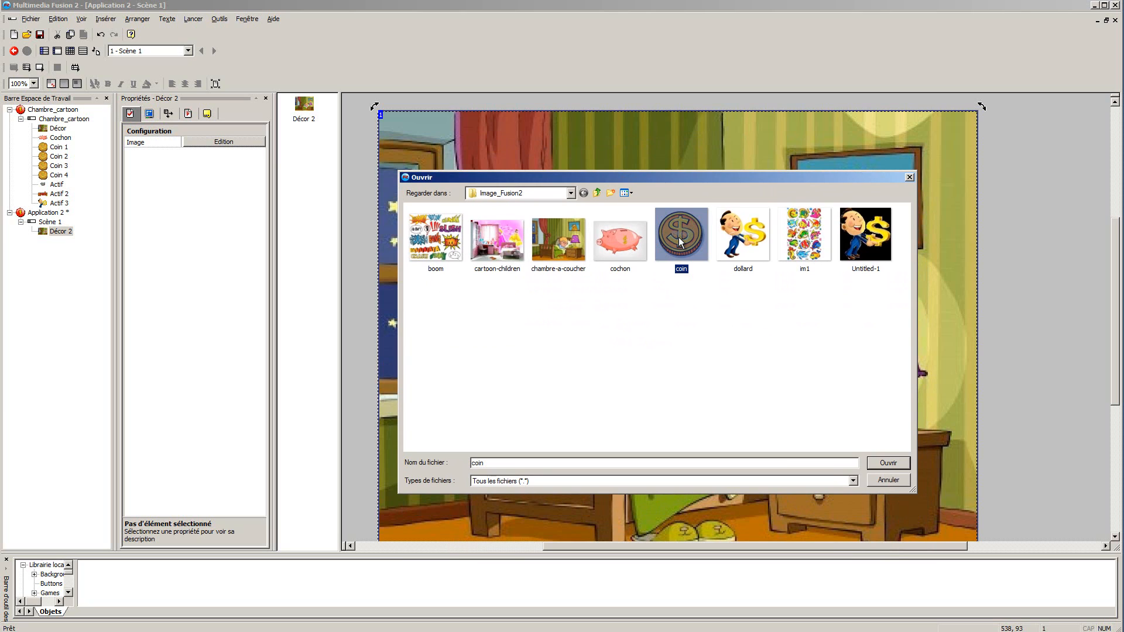
{"action": "left_click", "coordinate": [892, 470]}
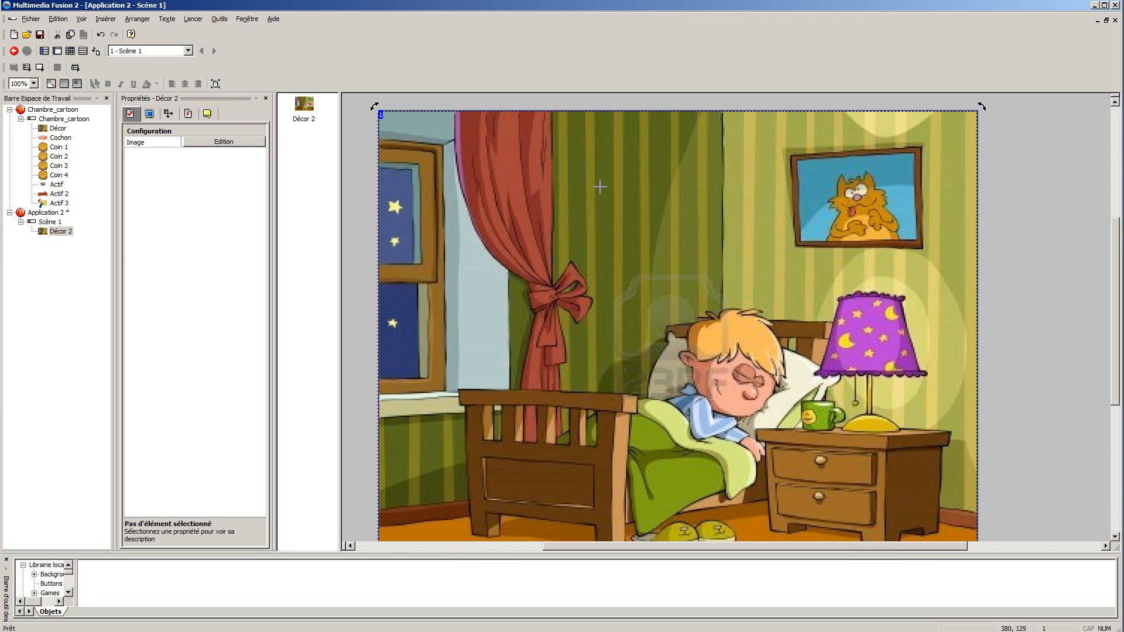
{"action": "left_click", "coordinate": [601, 188]}
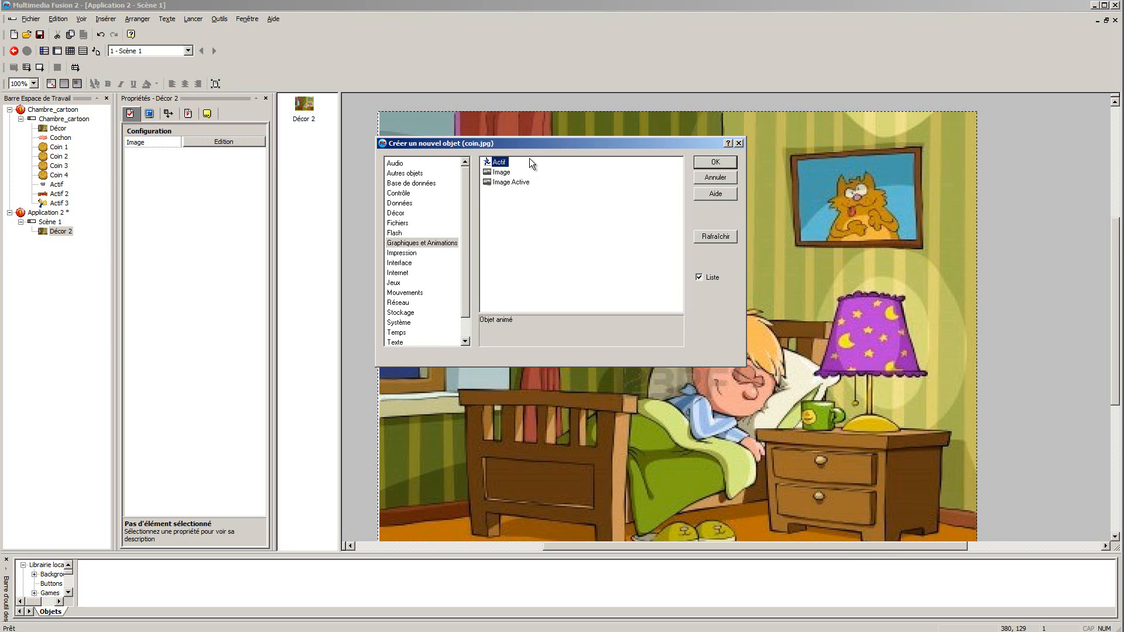
{"action": "left_click", "coordinate": [722, 163]}
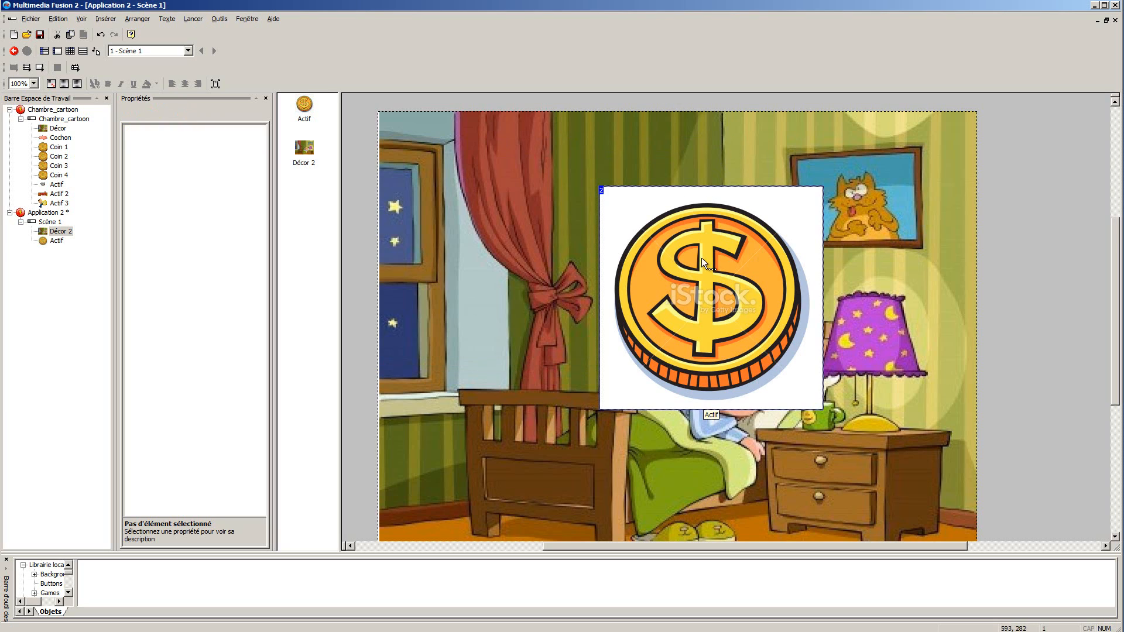
Erase the white background around the coin image to transparency, enlarging the eraser to size 14, and confirm the edited image
{"action": "double_click", "coordinate": [718, 301]}
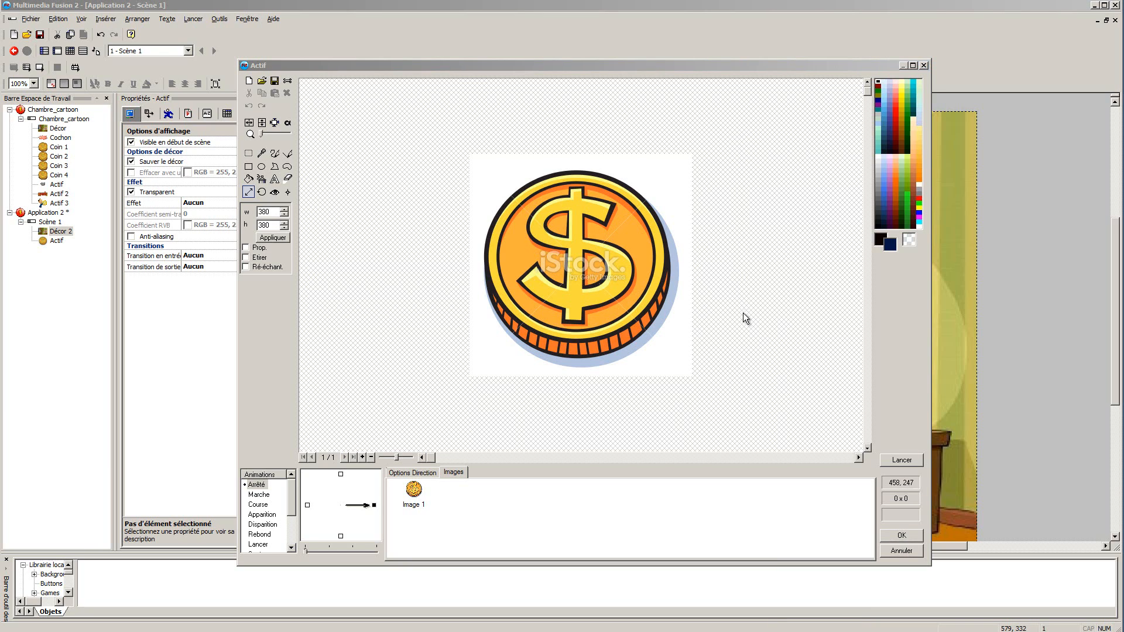
{"action": "right_click", "coordinate": [912, 240]}
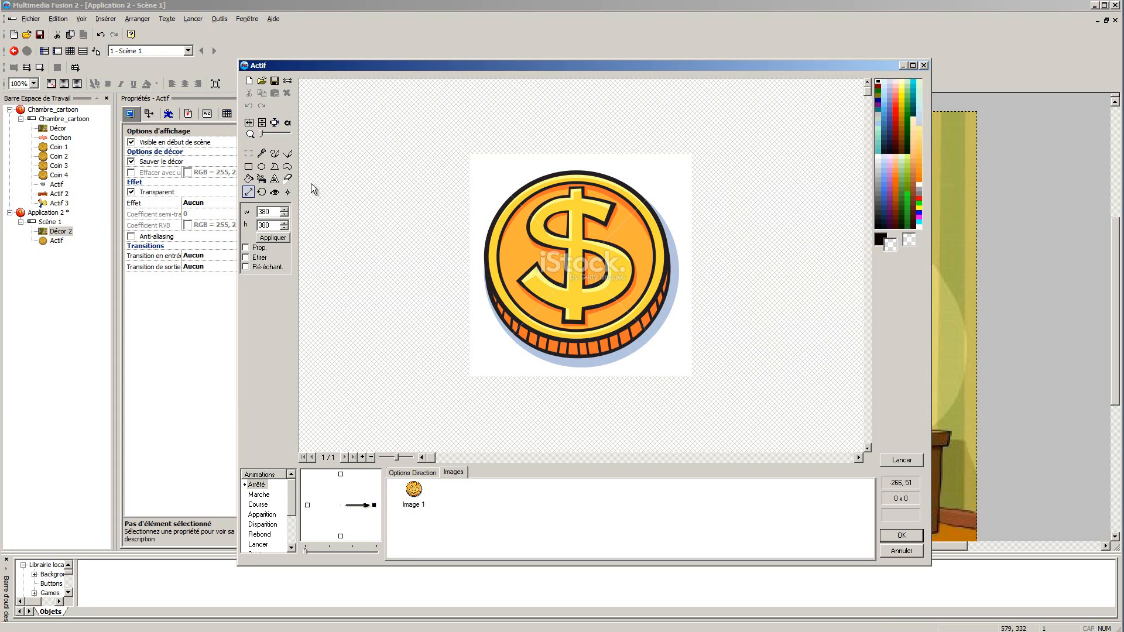
{"action": "left_click", "coordinate": [288, 178]}
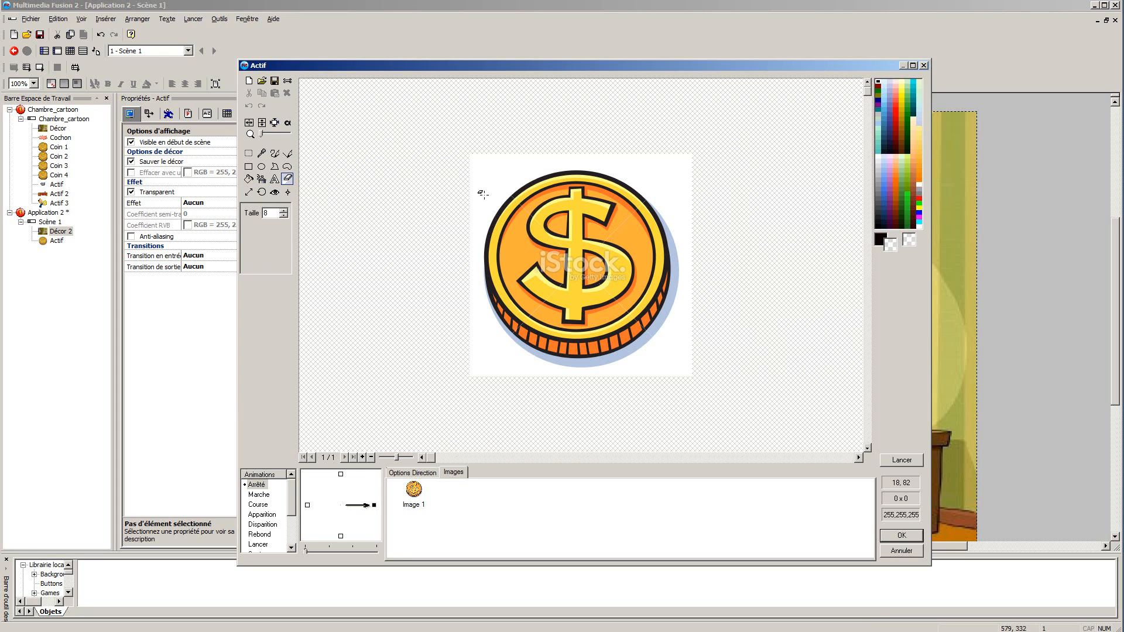
{"action": "mouse_move", "coordinate": [501, 163]}
{"action": "left_mouse_down"}
{"action": "mouse_move", "coordinate": [483, 166]}
{"action": "mouse_move", "coordinate": [505, 155]}
{"action": "mouse_move", "coordinate": [476, 154]}
{"action": "mouse_move", "coordinate": [471, 176]}
{"action": "left_mouse_up"}
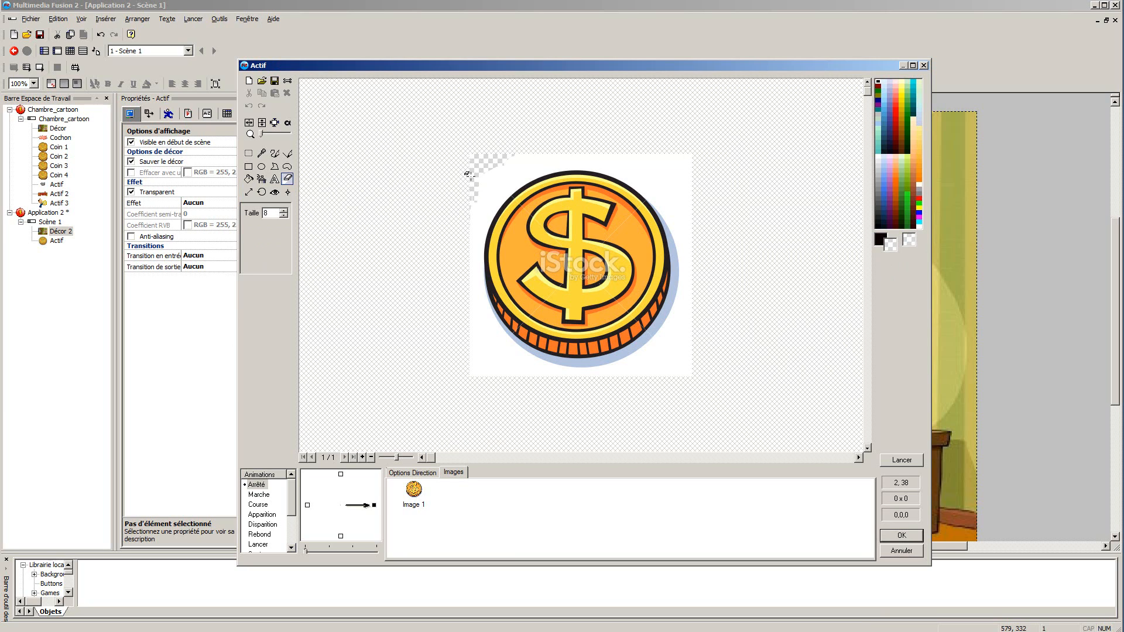
{"action": "left_click", "coordinate": [284, 210]}
{"action": "mouse_move", "coordinate": [525, 154]}
{"action": "left_mouse_down"}
{"action": "mouse_move", "coordinate": [472, 188]}
{"action": "mouse_move", "coordinate": [592, 156]}
{"action": "mouse_move", "coordinate": [697, 188]}
{"action": "mouse_move", "coordinate": [637, 161]}
{"action": "mouse_move", "coordinate": [677, 155]}
{"action": "mouse_move", "coordinate": [614, 156]}
{"action": "mouse_move", "coordinate": [686, 181]}
{"action": "mouse_move", "coordinate": [693, 230]}
{"action": "mouse_move", "coordinate": [639, 165]}
{"action": "mouse_move", "coordinate": [688, 271]}
{"action": "mouse_move", "coordinate": [666, 366]}
{"action": "mouse_move", "coordinate": [690, 345]}
{"action": "mouse_move", "coordinate": [677, 384]}
{"action": "mouse_move", "coordinate": [688, 338]}
{"action": "mouse_move", "coordinate": [567, 381]}
{"action": "mouse_move", "coordinate": [692, 335]}
{"action": "left_mouse_up"}
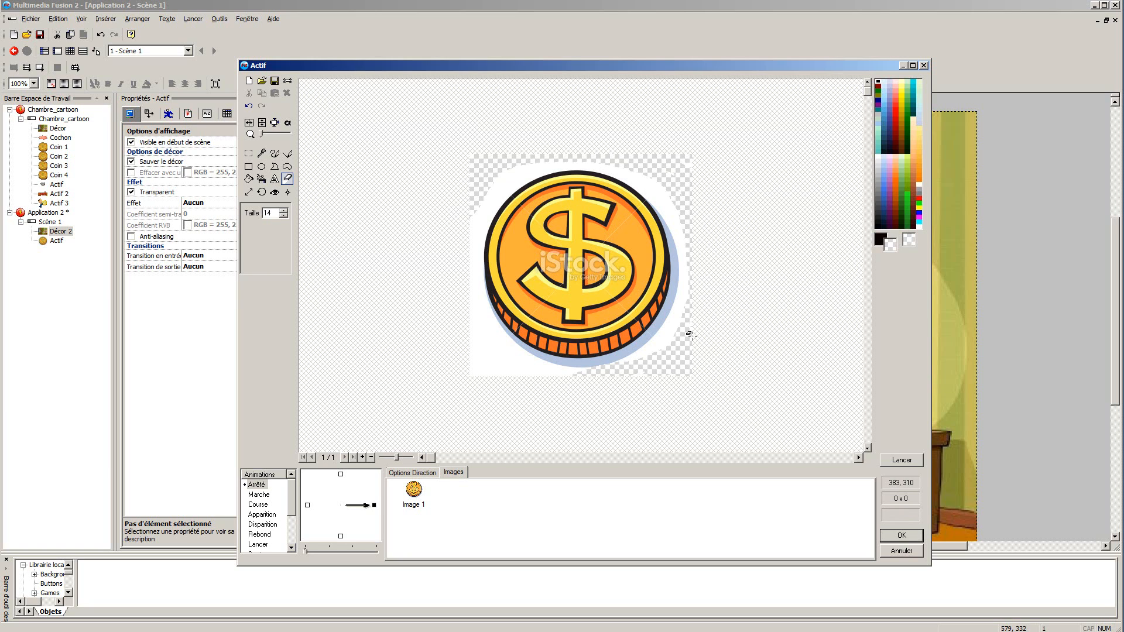
{"action": "left_click", "coordinate": [893, 537]}
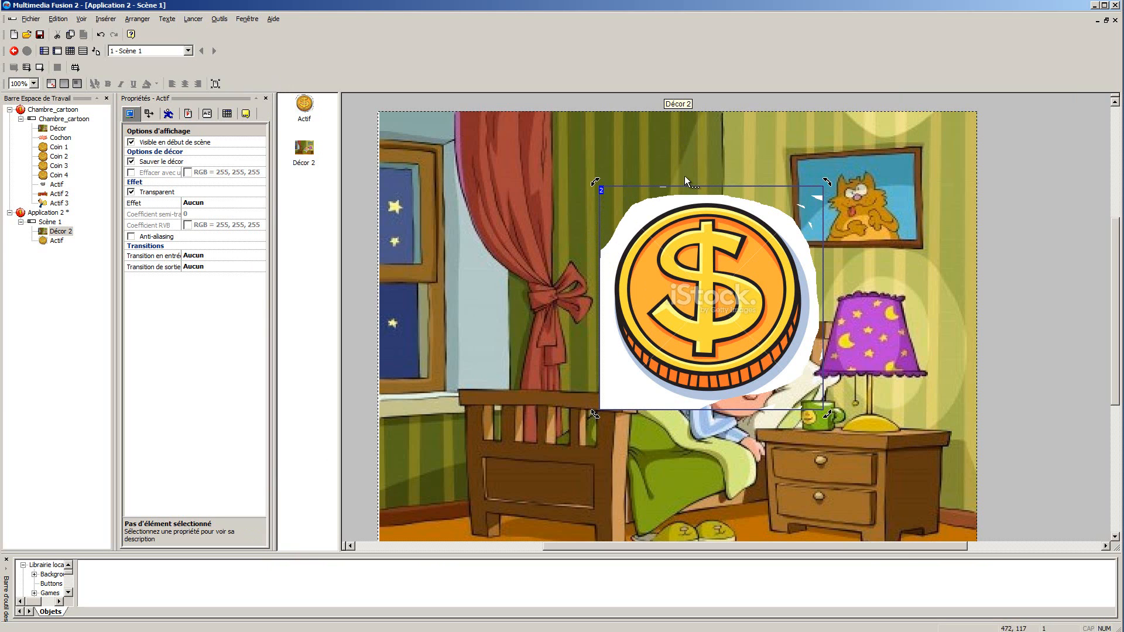
Open the coin's image for editing and examine its edges and remaining white areas up close
{"action": "double_click", "coordinate": [768, 318]}
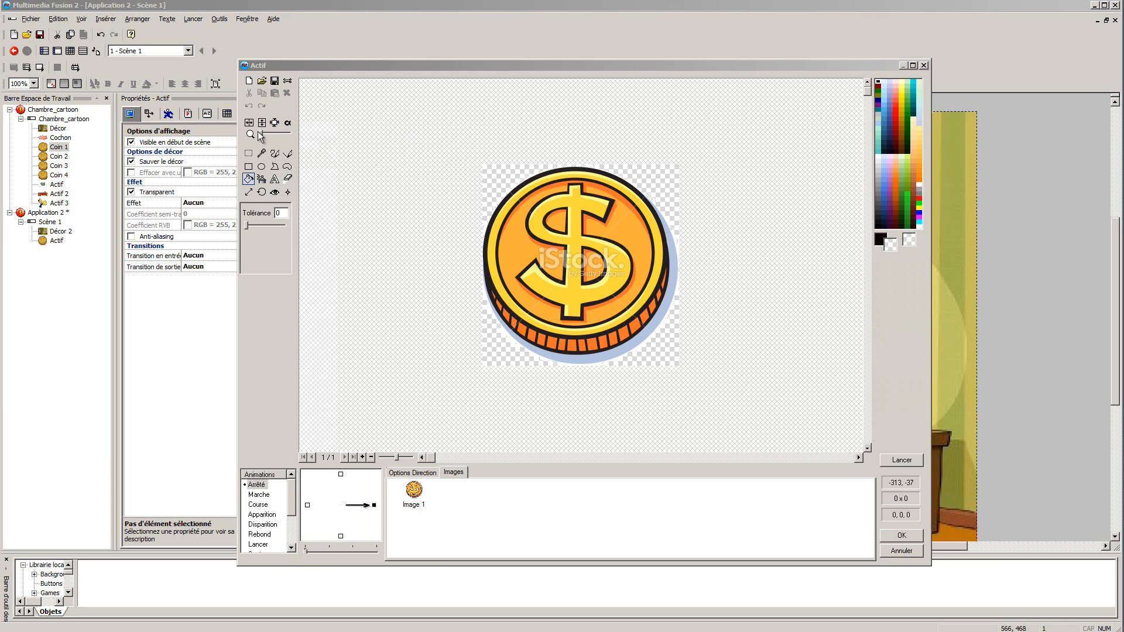
{"action": "left_click_drag", "start_coordinate": [261, 134], "coordinate": [272, 134]}
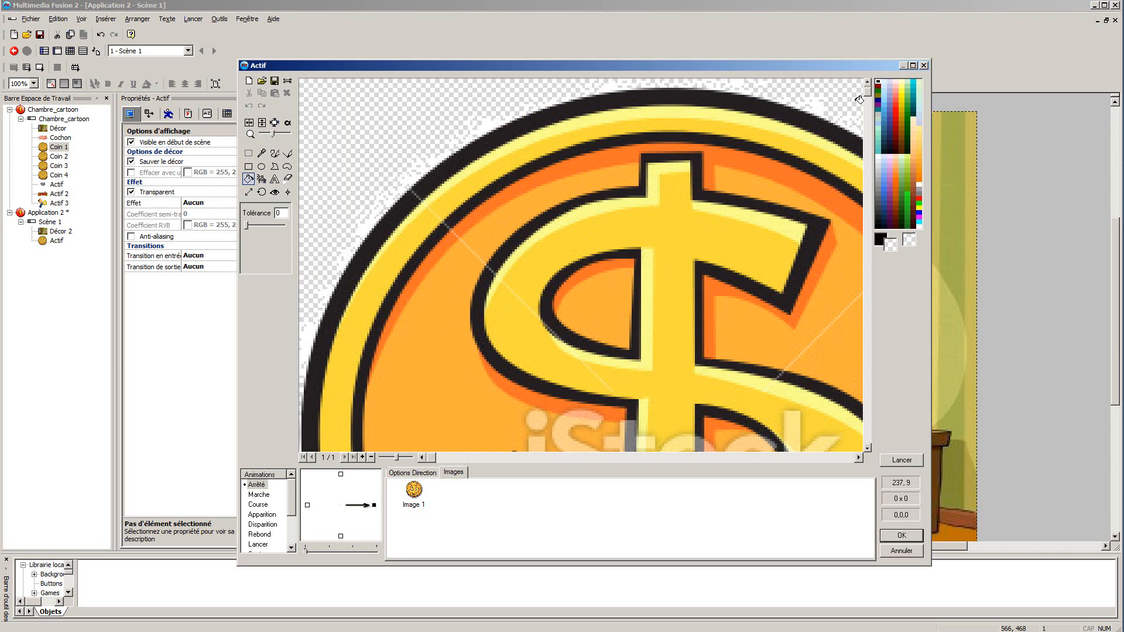
{"action": "left_click_drag", "start_coordinate": [866, 93], "coordinate": [832, 452]}
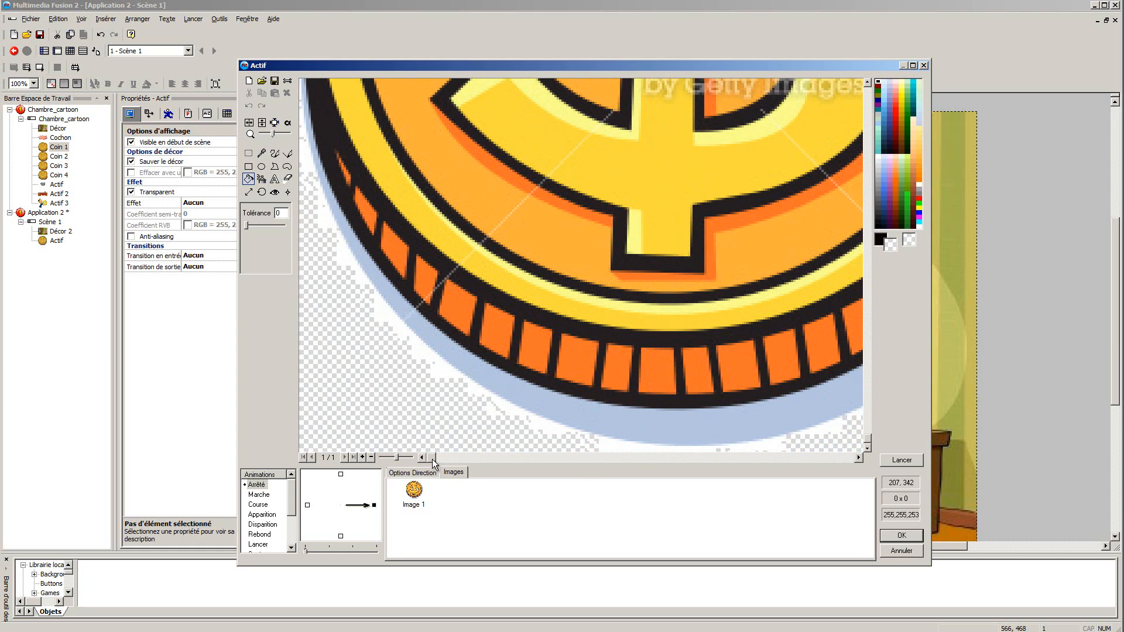
{"action": "left_click_drag", "start_coordinate": [432, 459], "coordinate": [700, 459]}
{"action": "scroll", "coordinate": [557, 205], "scroll_direction": "up", "scroll_amount": 3}
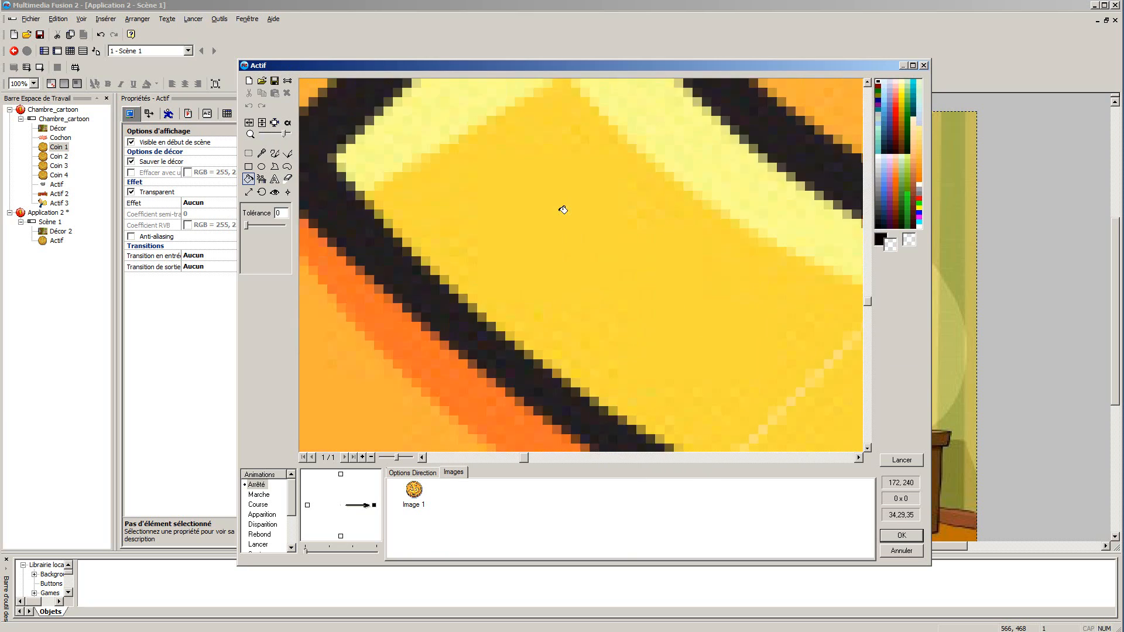
{"action": "scroll", "coordinate": [563, 210], "scroll_direction": "down", "scroll_amount": 4}
{"action": "scroll", "coordinate": [562, 211], "scroll_direction": "up", "scroll_amount": 3}
{"action": "scroll", "coordinate": [562, 211], "scroll_direction": "down", "scroll_amount": 3}
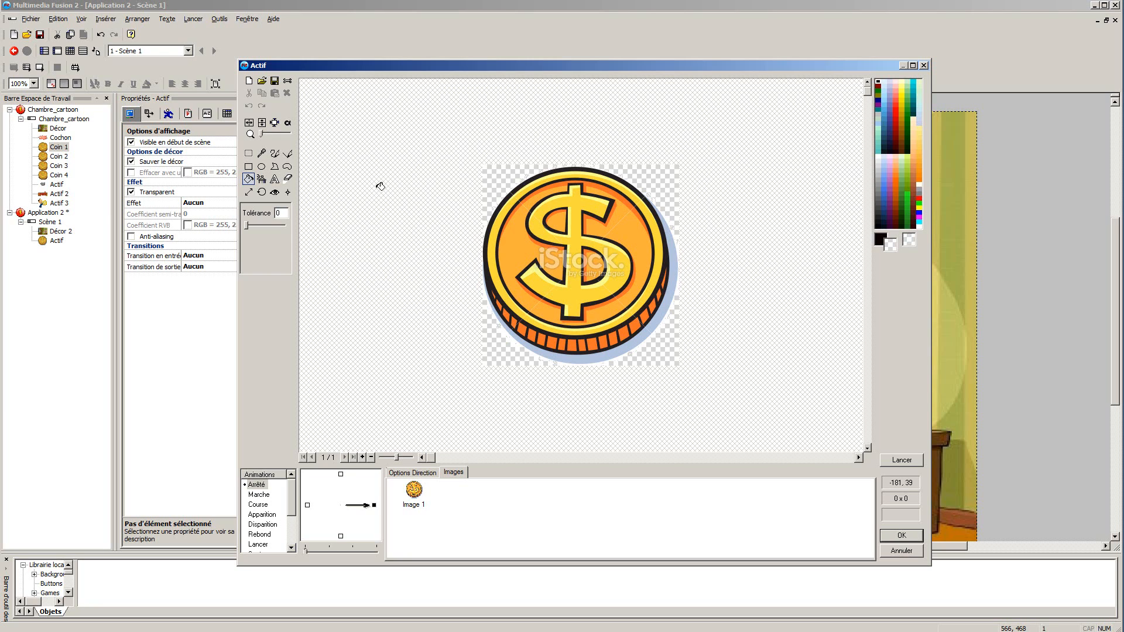
Try flipping the coin image vertically and horizontally, reverse each flip, and confirm the image
{"action": "left_click", "coordinate": [275, 154]}
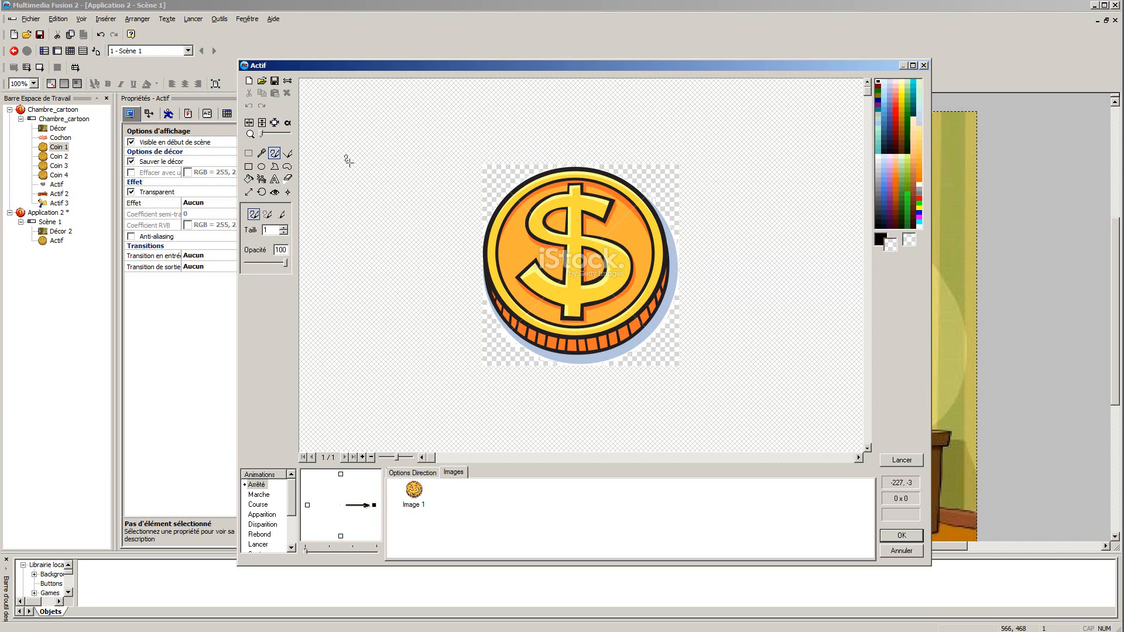
{"action": "left_click", "coordinate": [274, 122]}
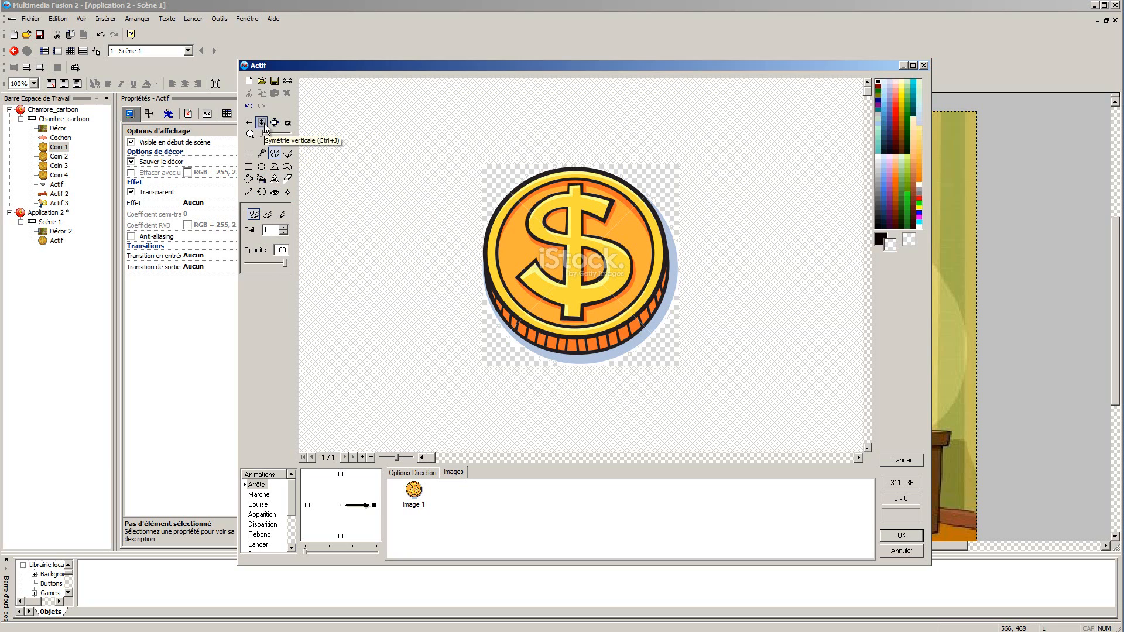
{"action": "left_click", "coordinate": [264, 126]}
{"action": "left_click", "coordinate": [265, 126]}
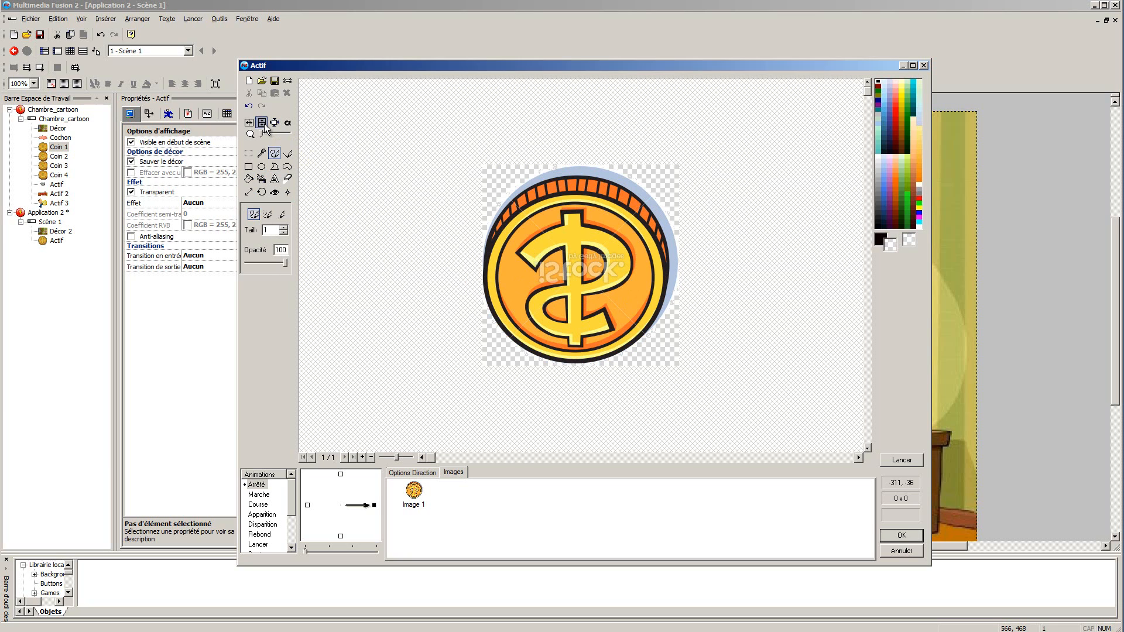
{"action": "left_click", "coordinate": [248, 122]}
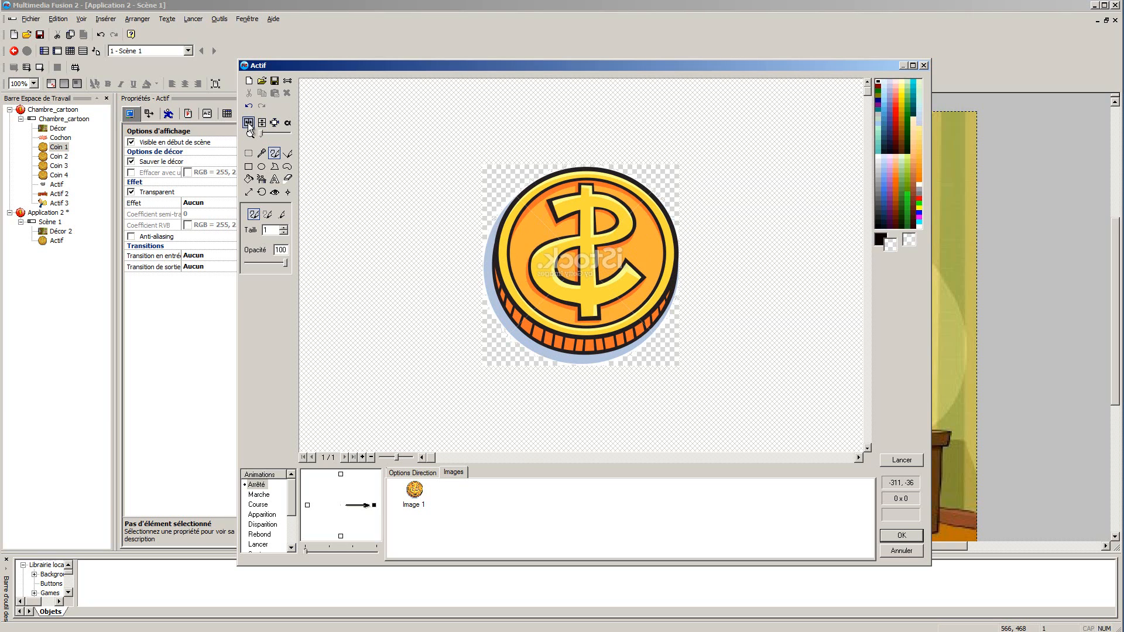
{"action": "left_click", "coordinate": [249, 123]}
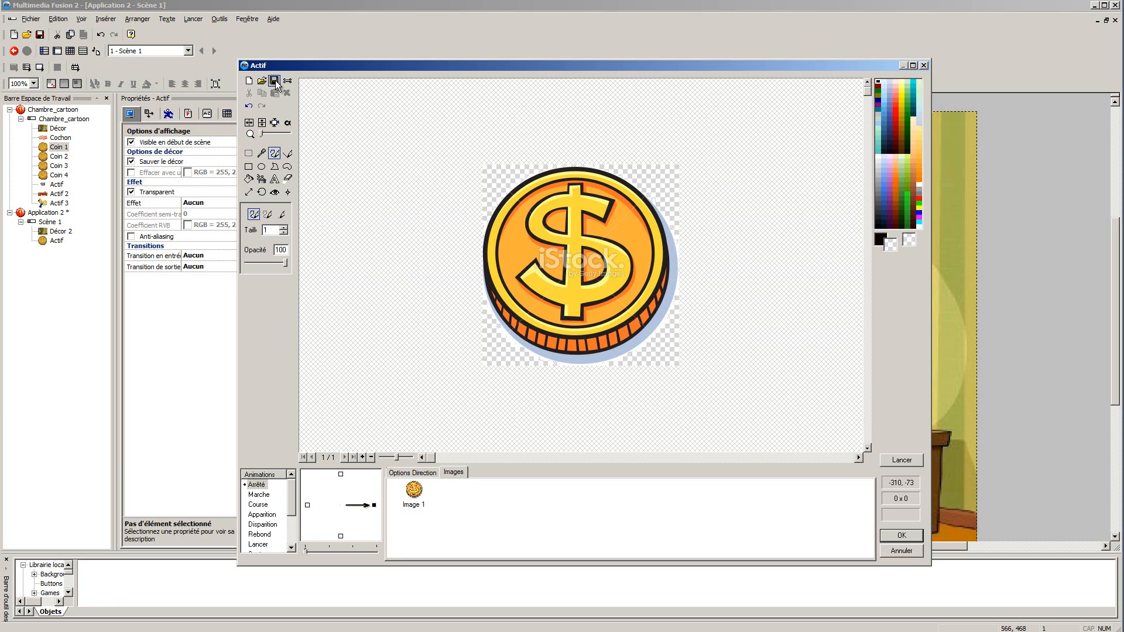
{"action": "left_click", "coordinate": [901, 535]}
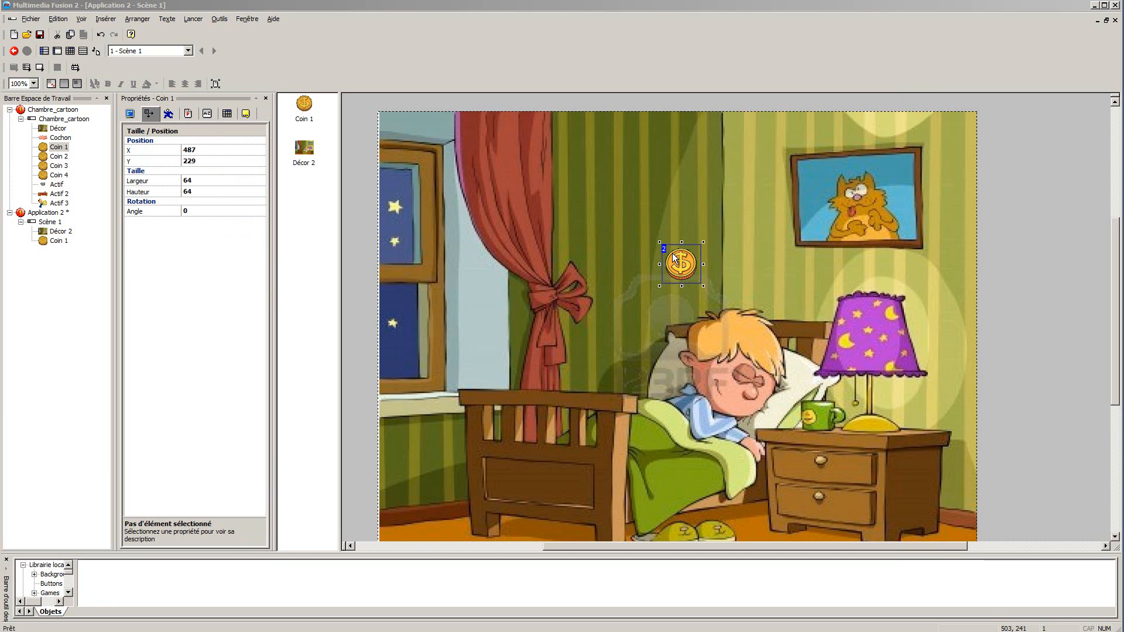
Try resizing Coin 1 in the scene to about 129 x 80 and rotating it by its corner
{"action": "left_click", "coordinate": [697, 275]}
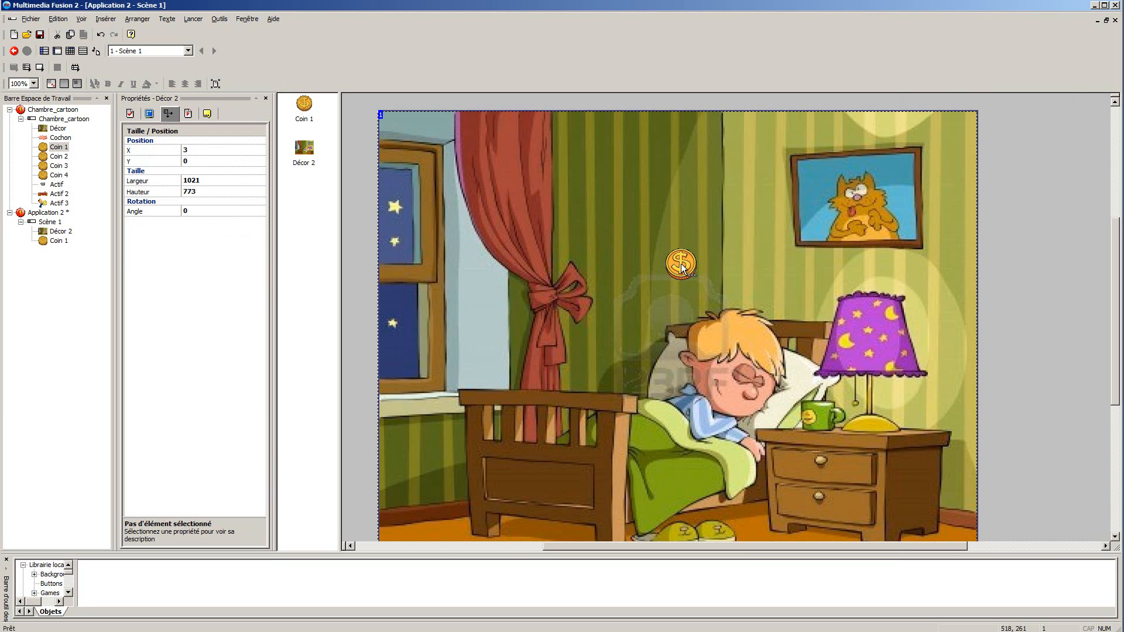
{"action": "left_click", "coordinate": [682, 265]}
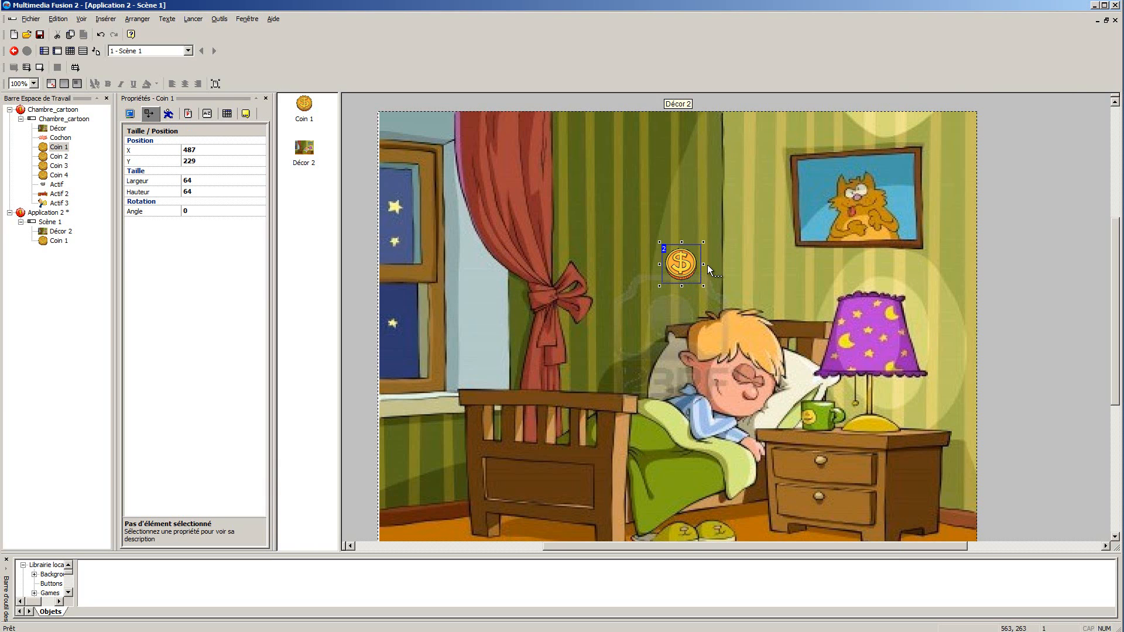
{"action": "left_click_drag", "start_coordinate": [714, 265], "coordinate": [736, 264]}
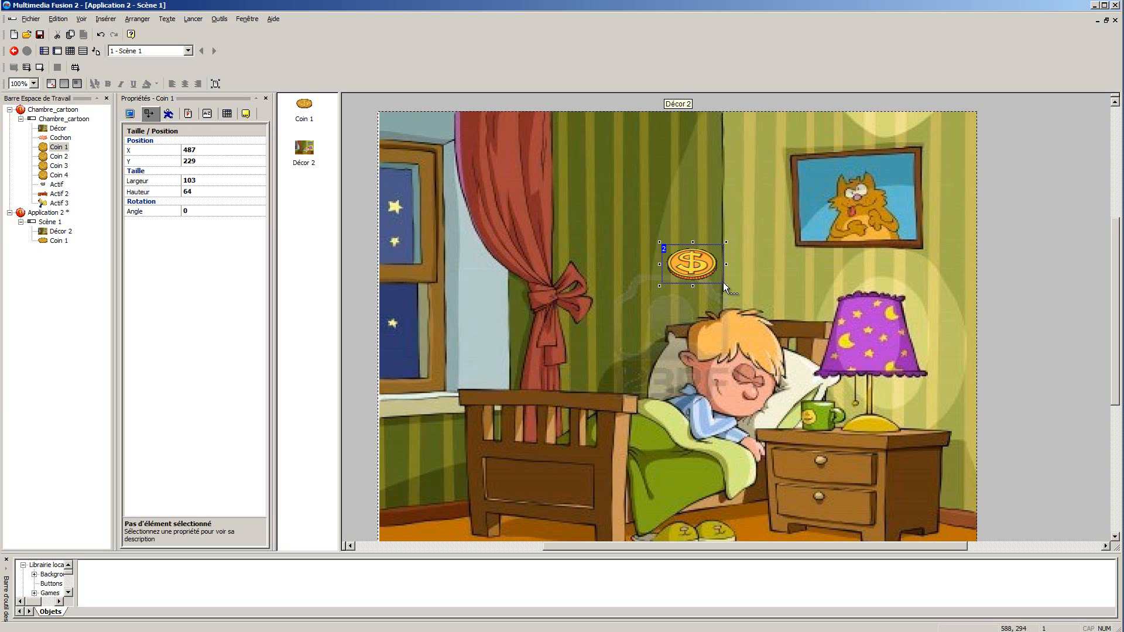
{"action": "left_click_drag", "start_coordinate": [726, 286], "coordinate": [742, 305]}
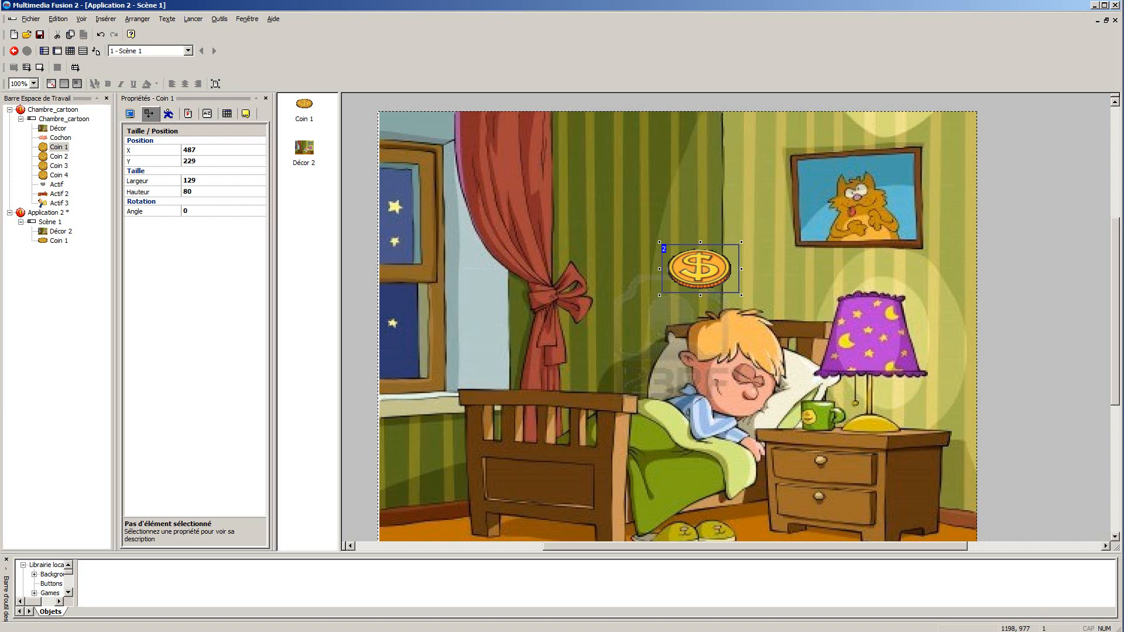
{"action": "left_click", "coordinate": [675, 282]}
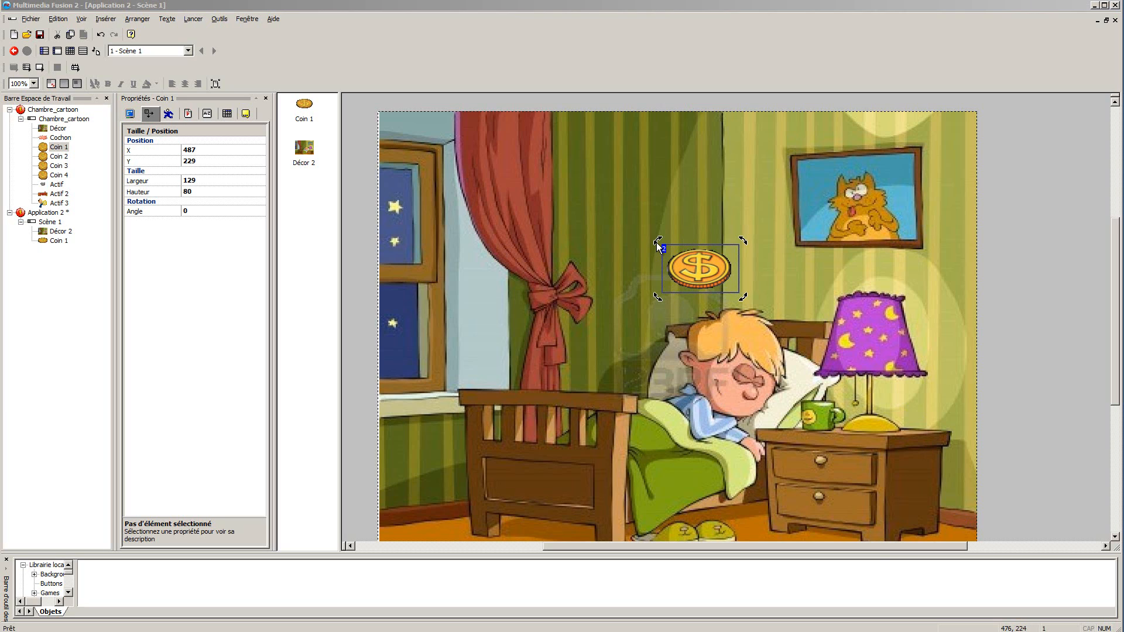
{"action": "left_click_drag", "start_coordinate": [656, 242], "coordinate": [640, 267]}
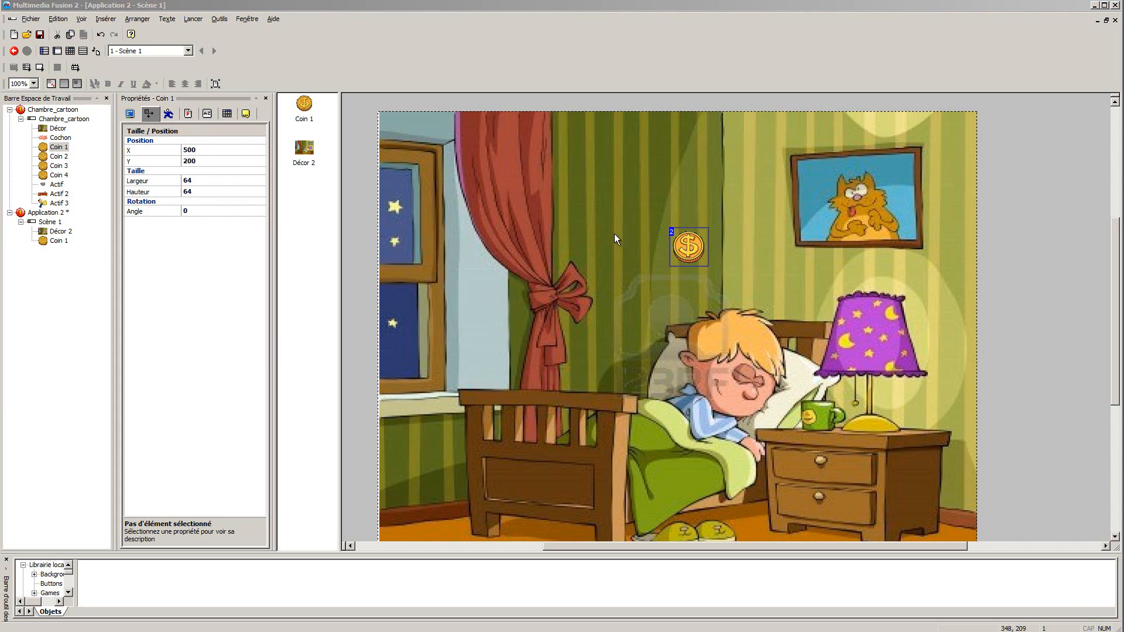
Open Coin 1's name for editing in Application 2's object tree and leave it
{"action": "left_click", "coordinate": [704, 250]}
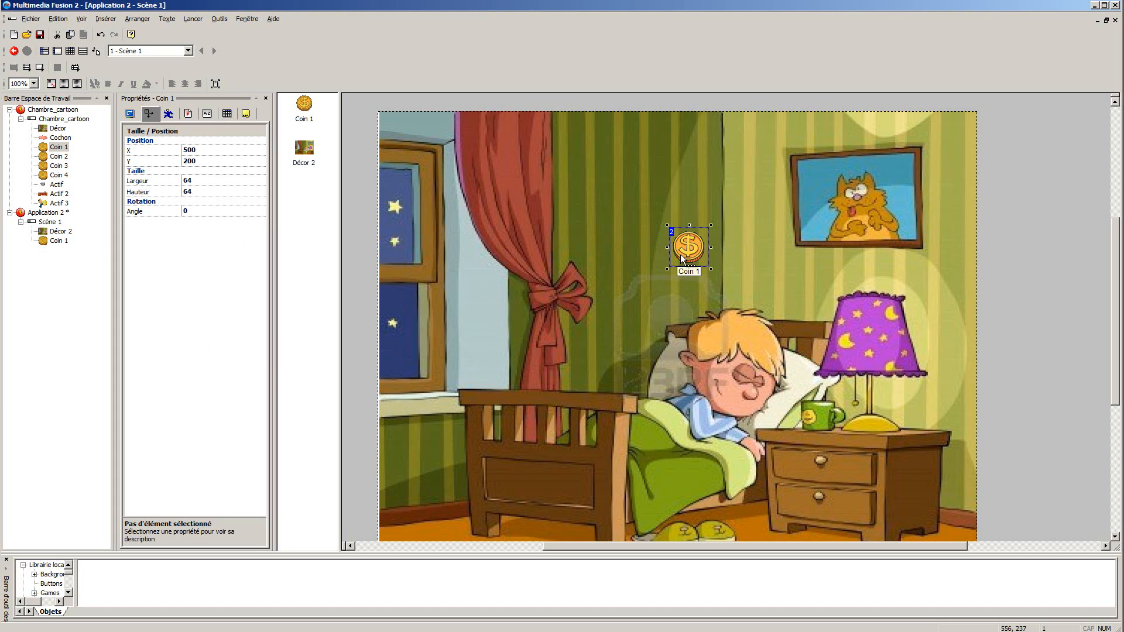
{"action": "left_click", "coordinate": [66, 244]}
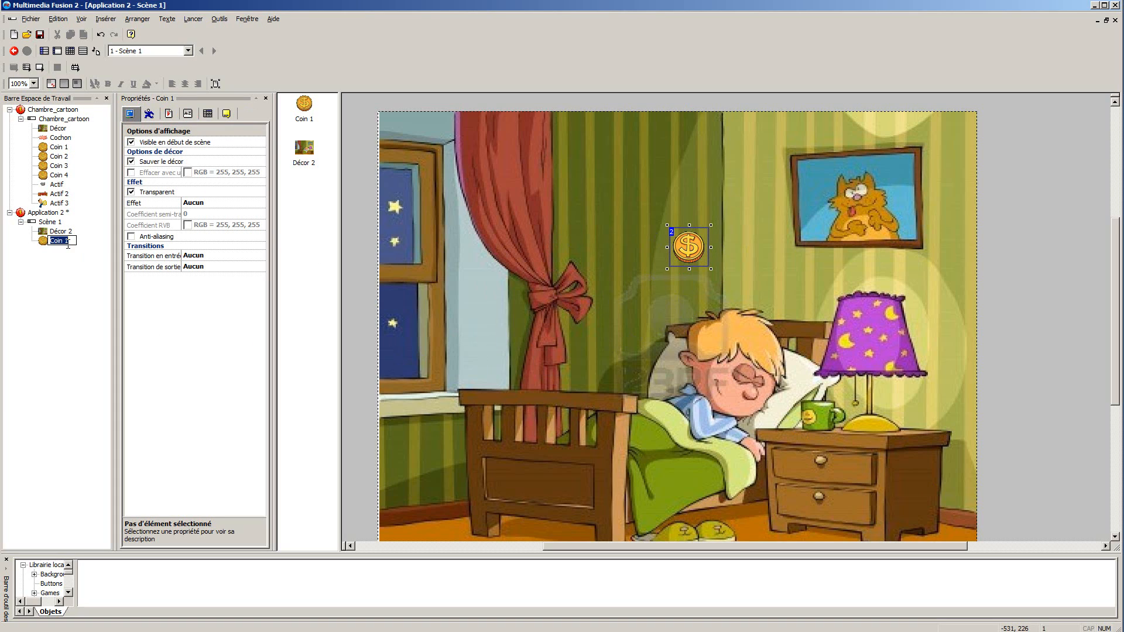
{"action": "left_click", "coordinate": [47, 272]}
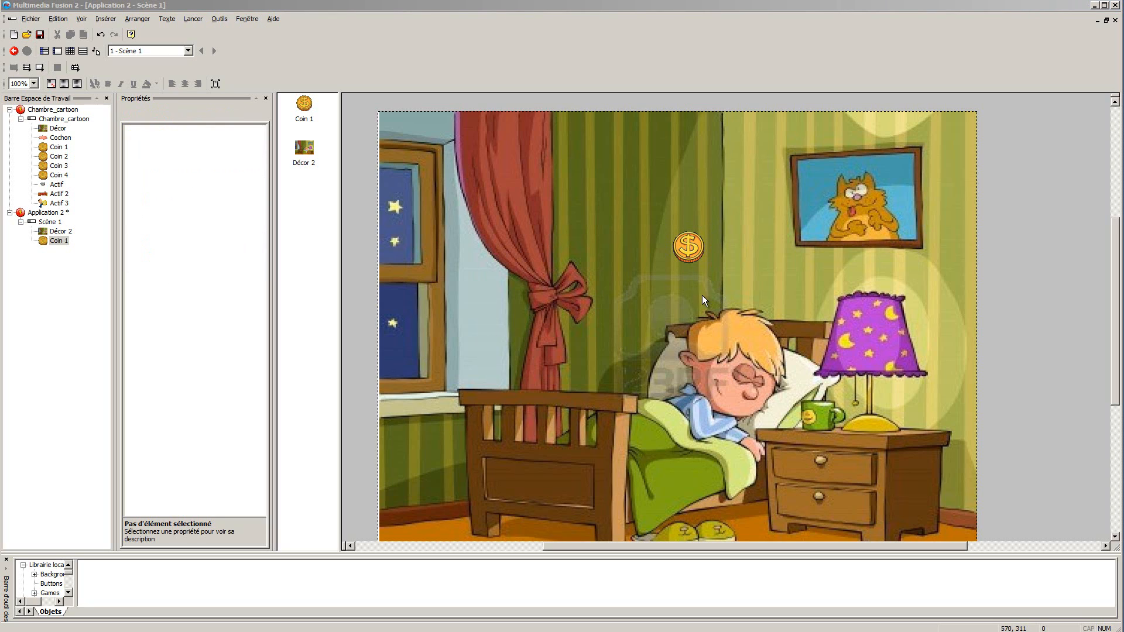
Clone the Coin 1 object in the scene with the Cloner objet command, increasing the number of rows
{"action": "left_click", "coordinate": [688, 247]}
{"action": "right_click", "coordinate": [689, 247]}
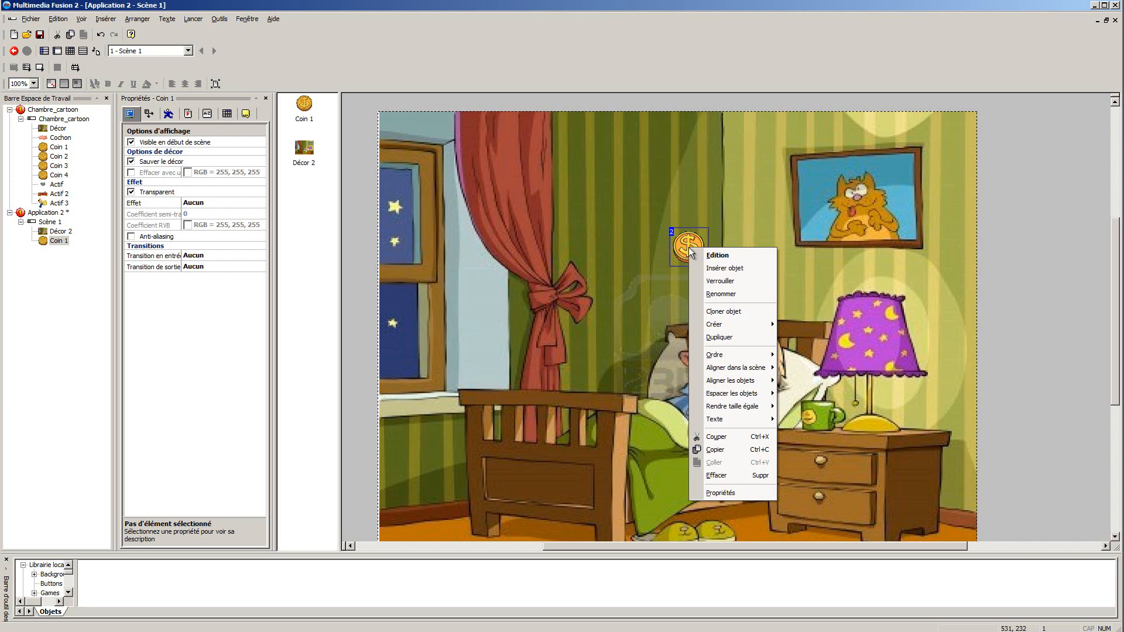
{"action": "left_click", "coordinate": [754, 313]}
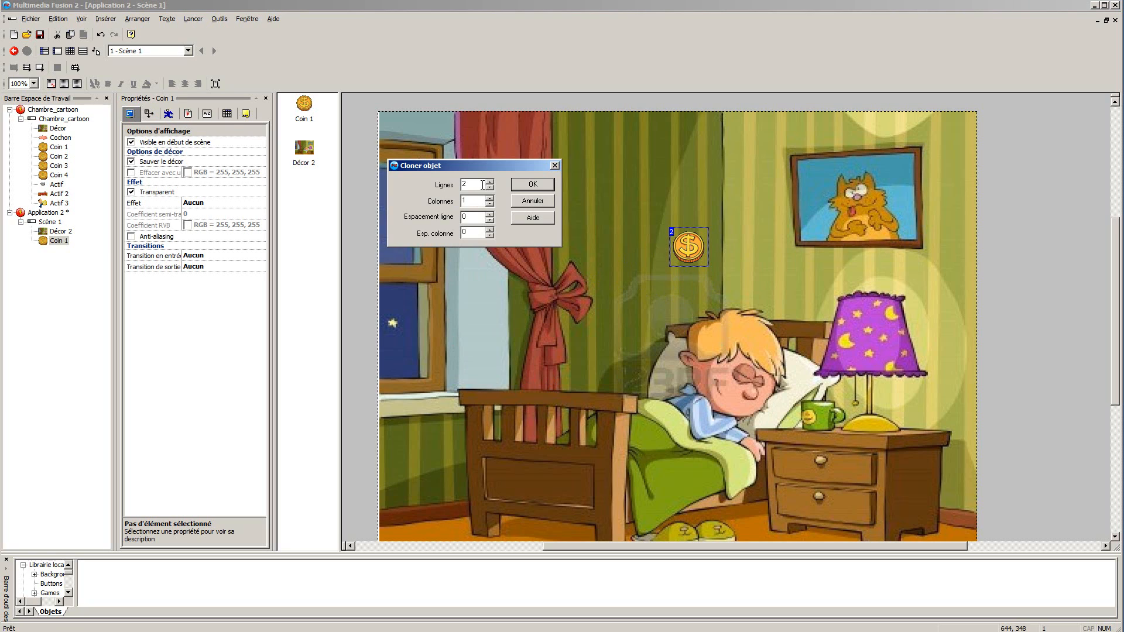
{"action": "left_click", "coordinate": [491, 182]}
{"action": "left_click", "coordinate": [539, 185]}
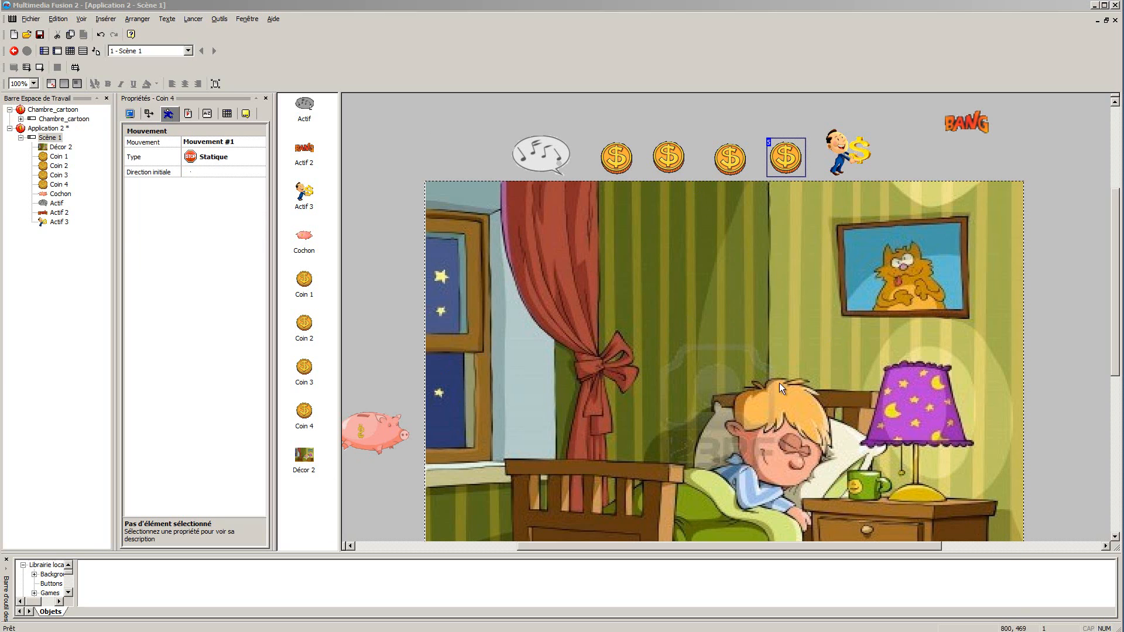
Set the movement type of Coin 3, the coin beside the music bubble, to Balle qui rebondit
{"action": "left_click", "coordinate": [617, 155]}
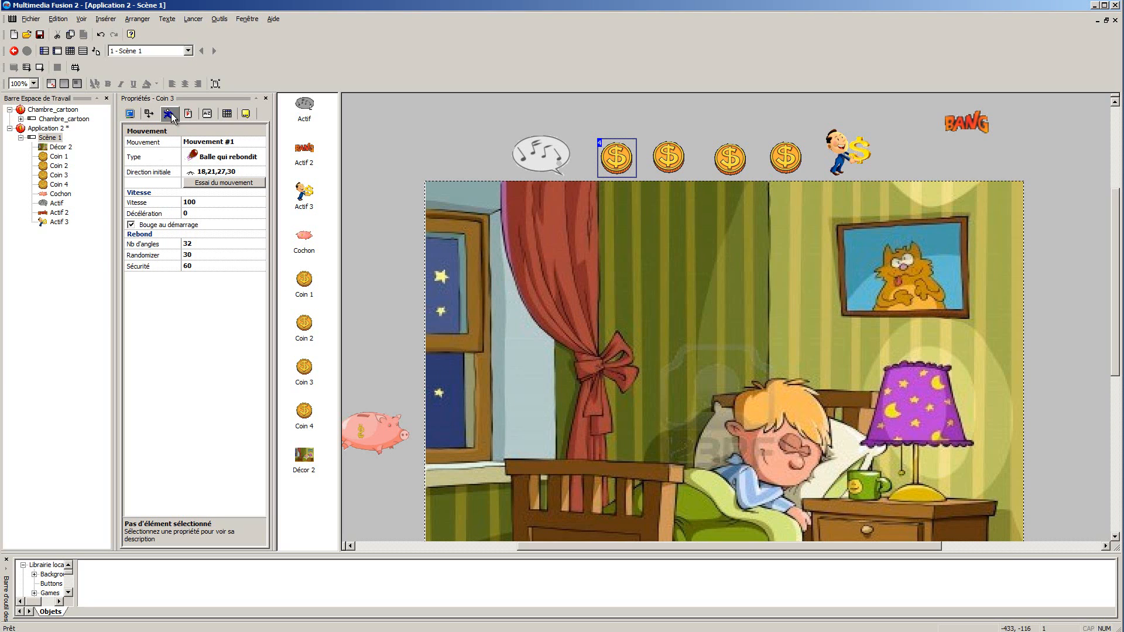
{"action": "left_click", "coordinate": [130, 114]}
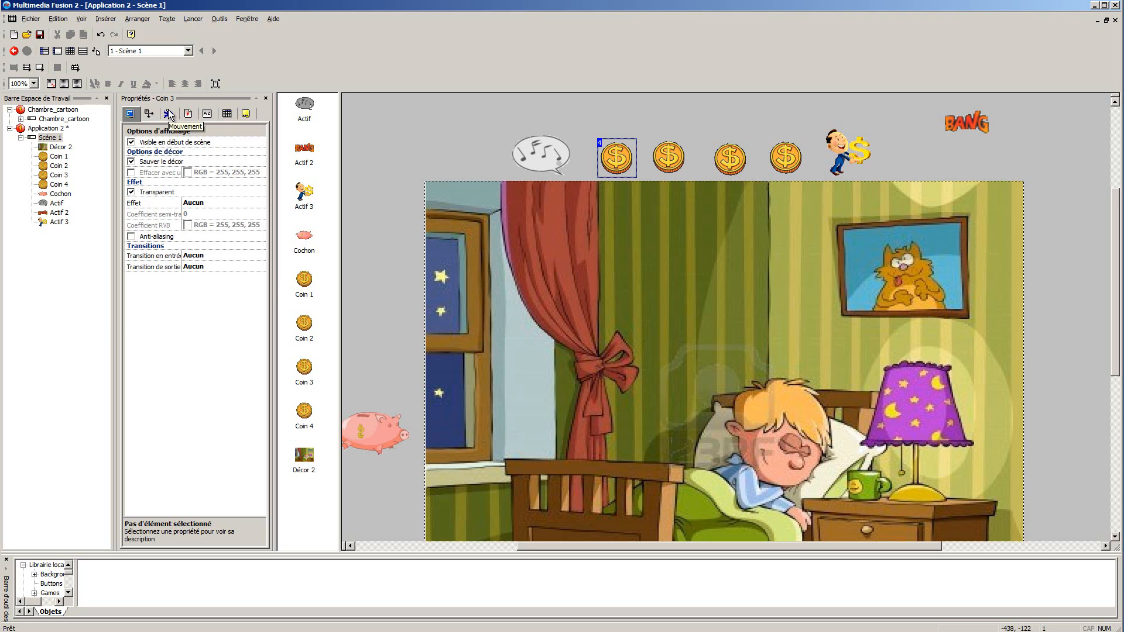
{"action": "left_click", "coordinate": [168, 113]}
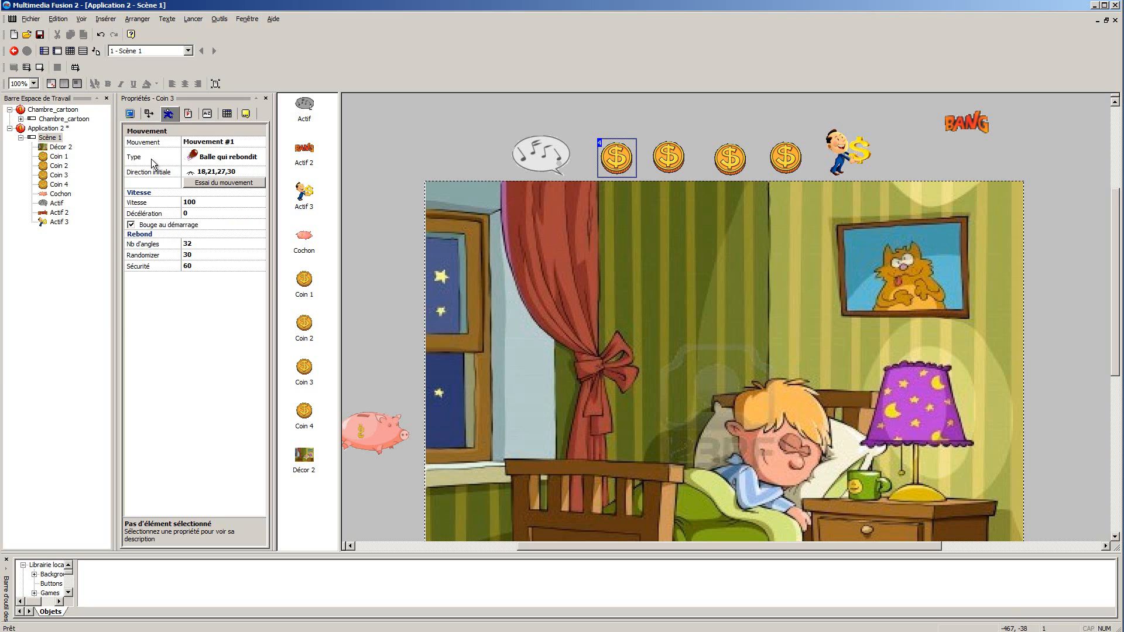
{"action": "left_click", "coordinate": [208, 158]}
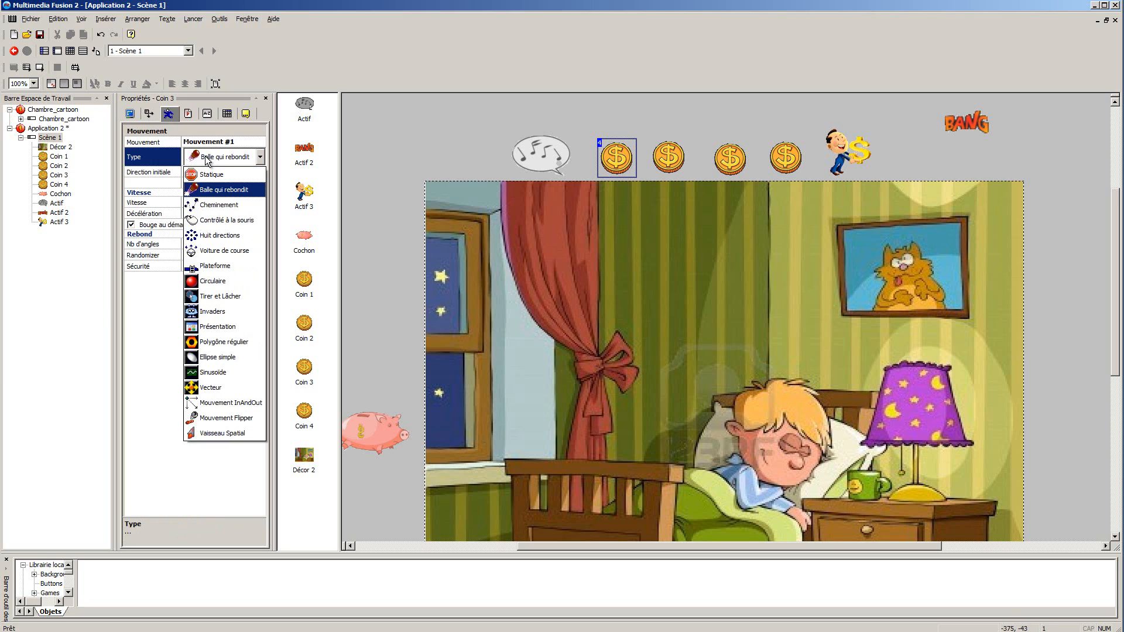
{"action": "left_click", "coordinate": [217, 190]}
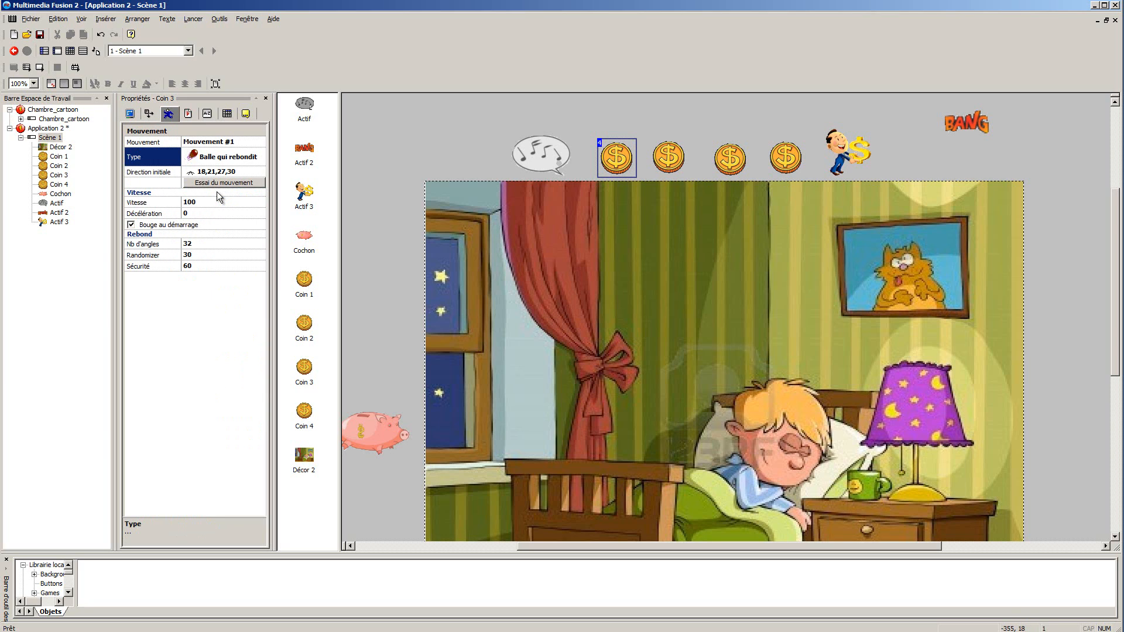
Check the movement settings of Coin 2, Coin 1 and Coin 4, and test-run the application before closing it
{"action": "left_click", "coordinate": [669, 157]}
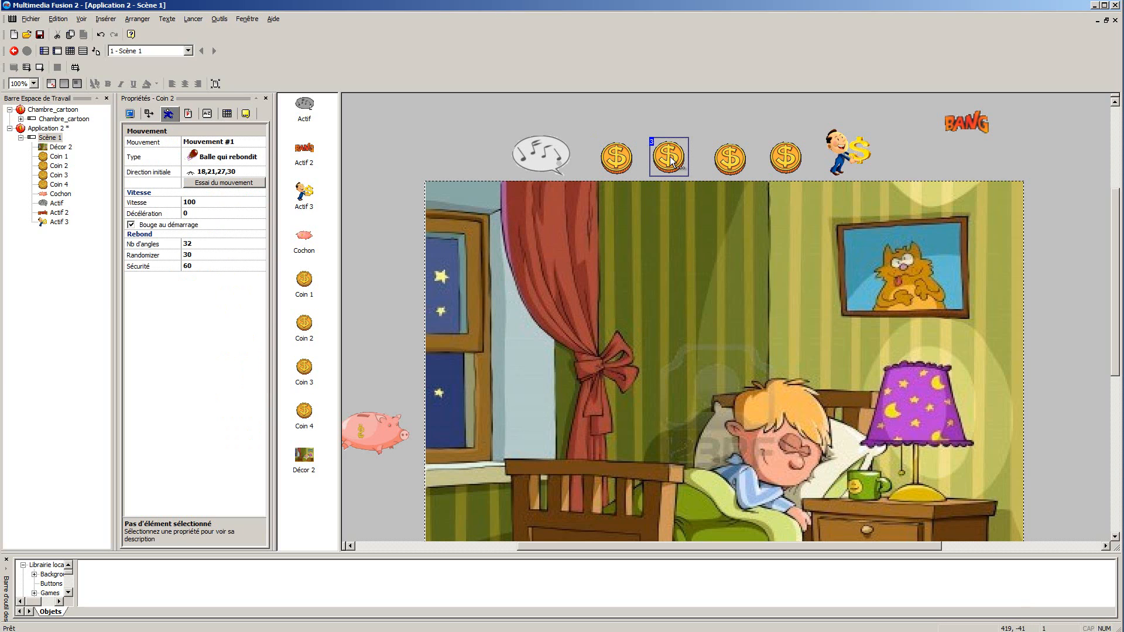
{"action": "left_click", "coordinate": [729, 154]}
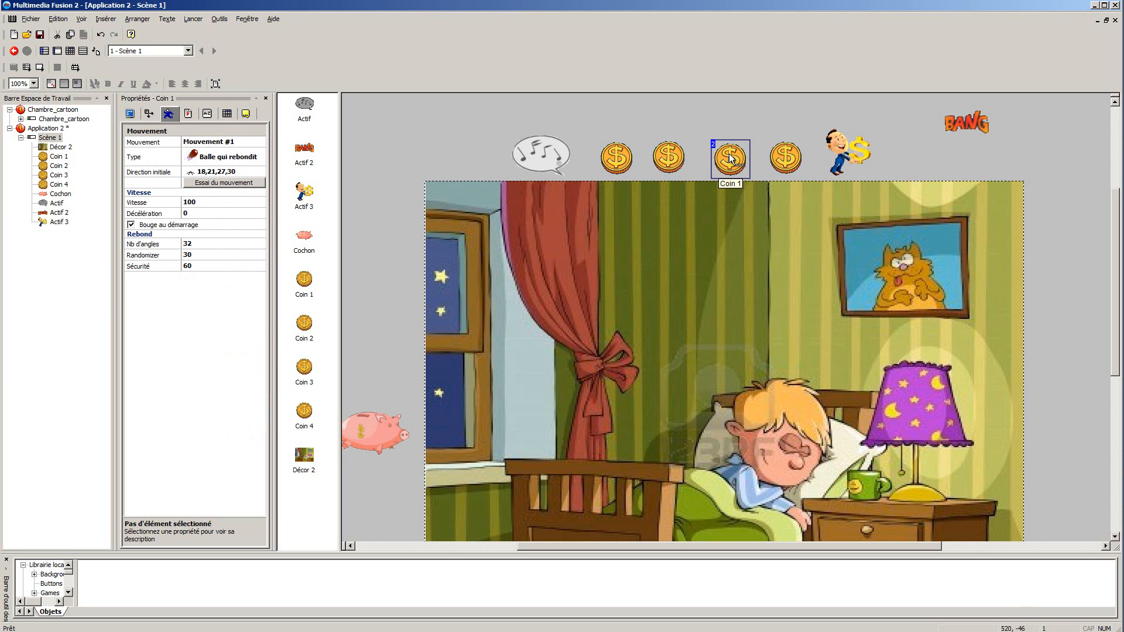
{"action": "left_click", "coordinate": [785, 154]}
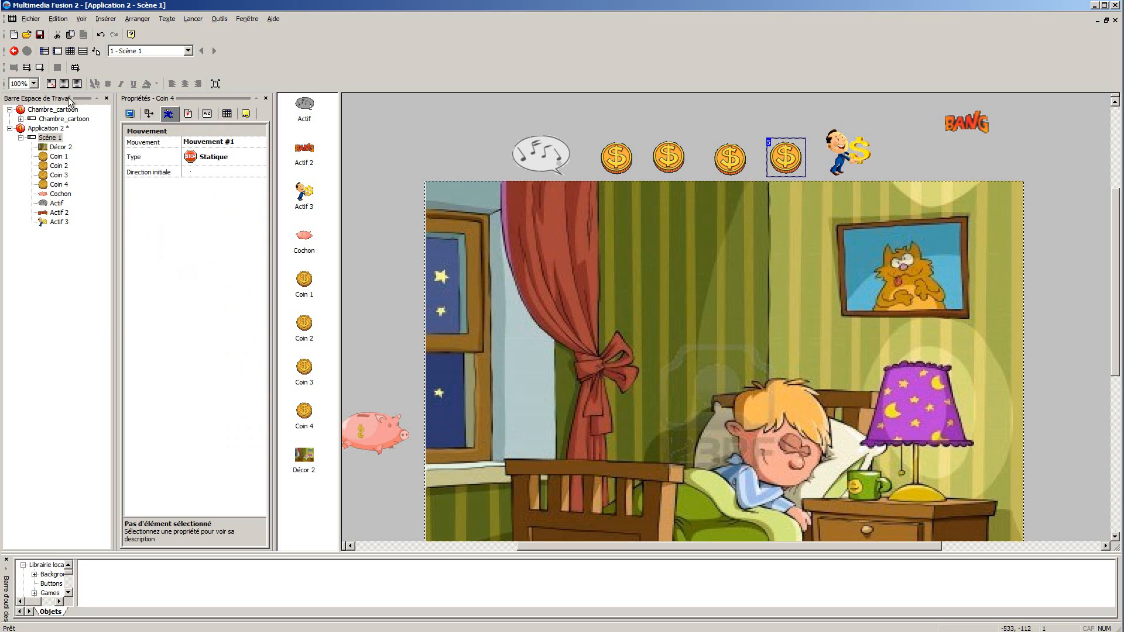
{"action": "left_click", "coordinate": [40, 68]}
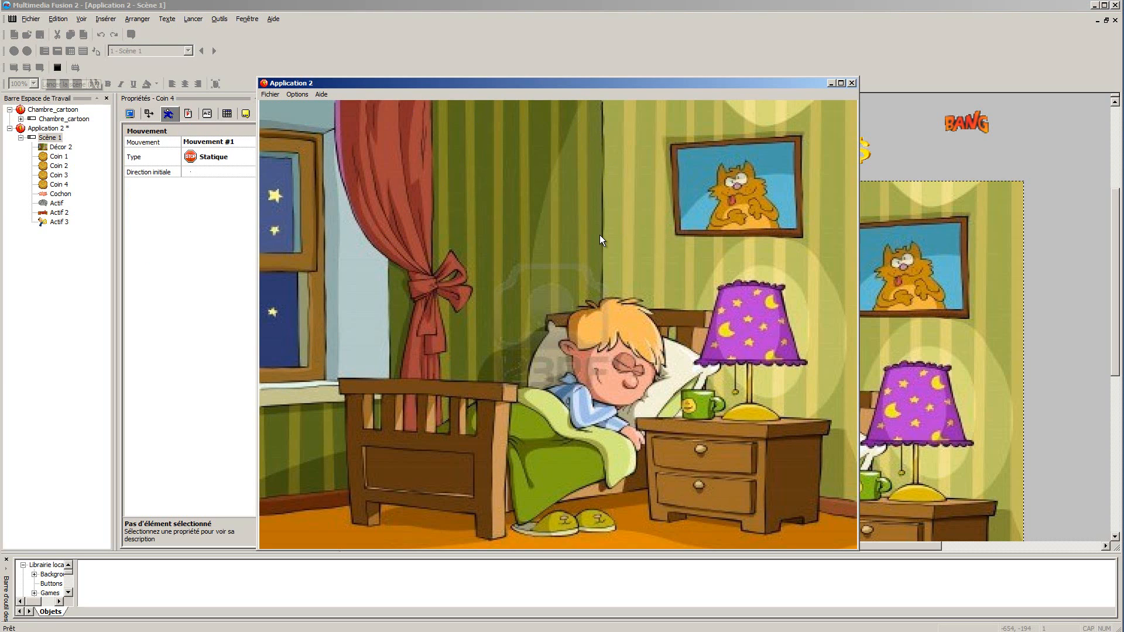
{"action": "left_click", "coordinate": [851, 83]}
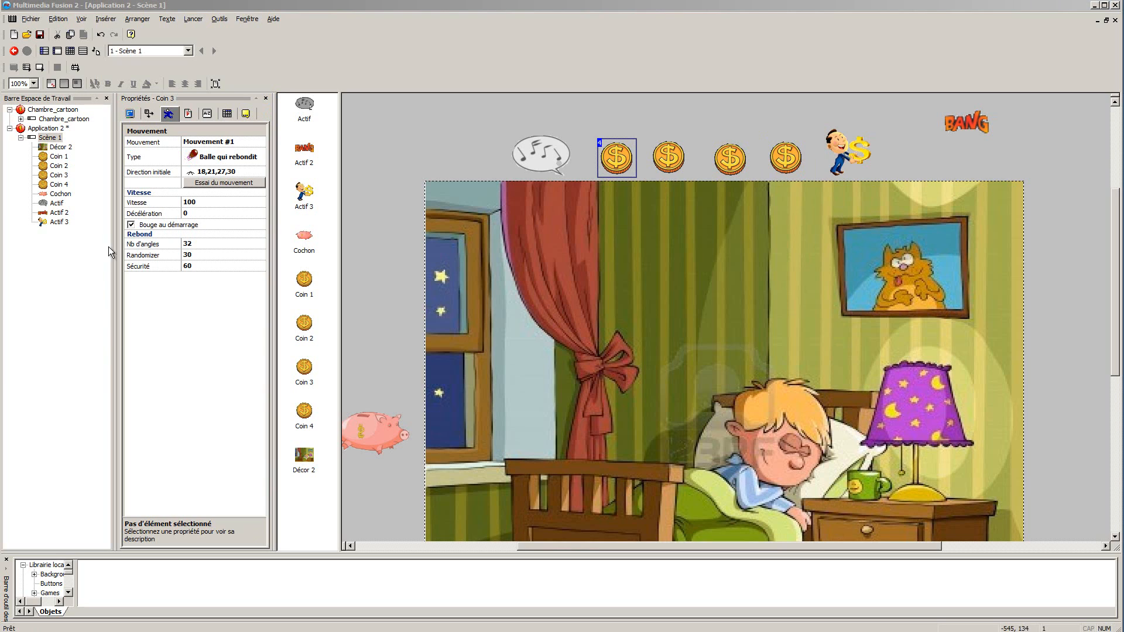
Examine Coin 3's initial movement directions on the direction dial
{"action": "left_click", "coordinate": [213, 176]}
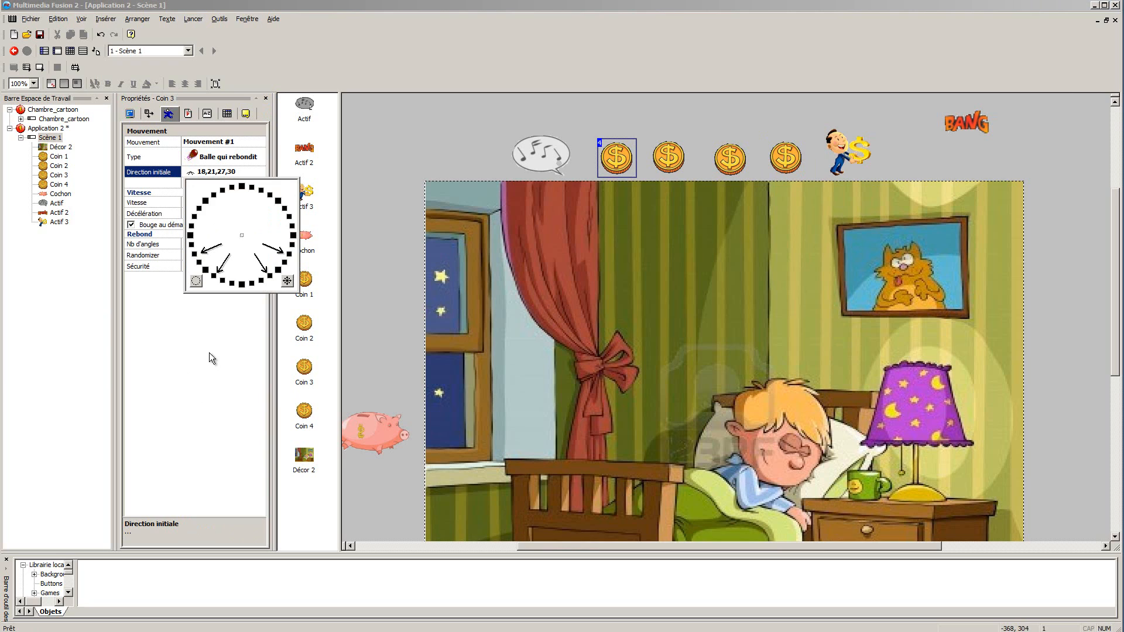
{"action": "left_click", "coordinate": [193, 245]}
{"action": "left_click", "coordinate": [181, 338]}
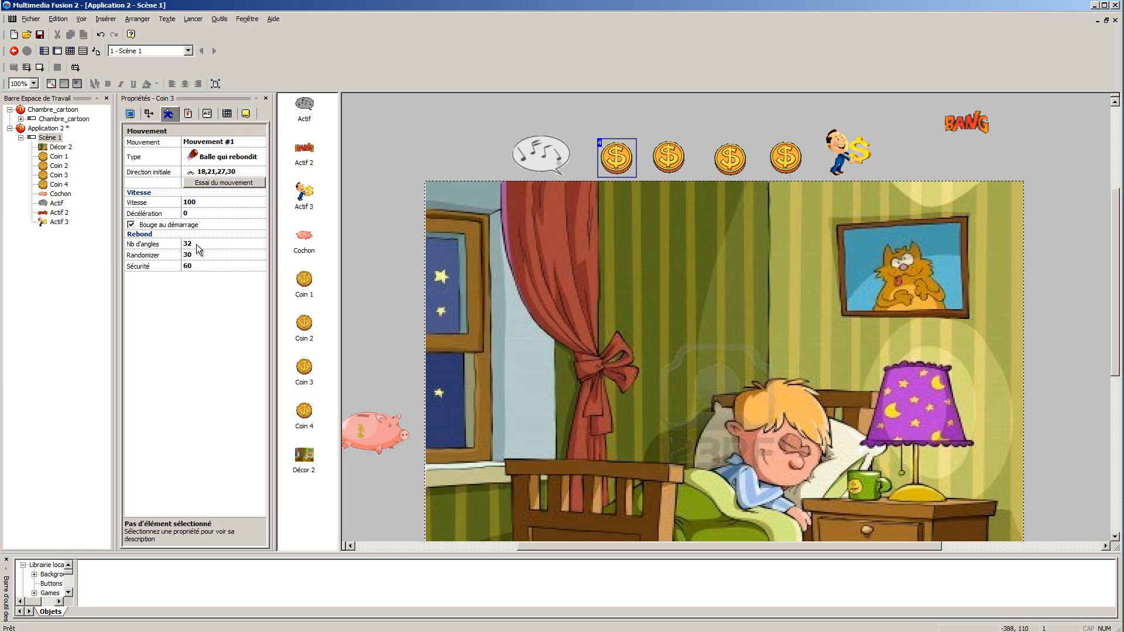
{"action": "left_click", "coordinate": [218, 173]}
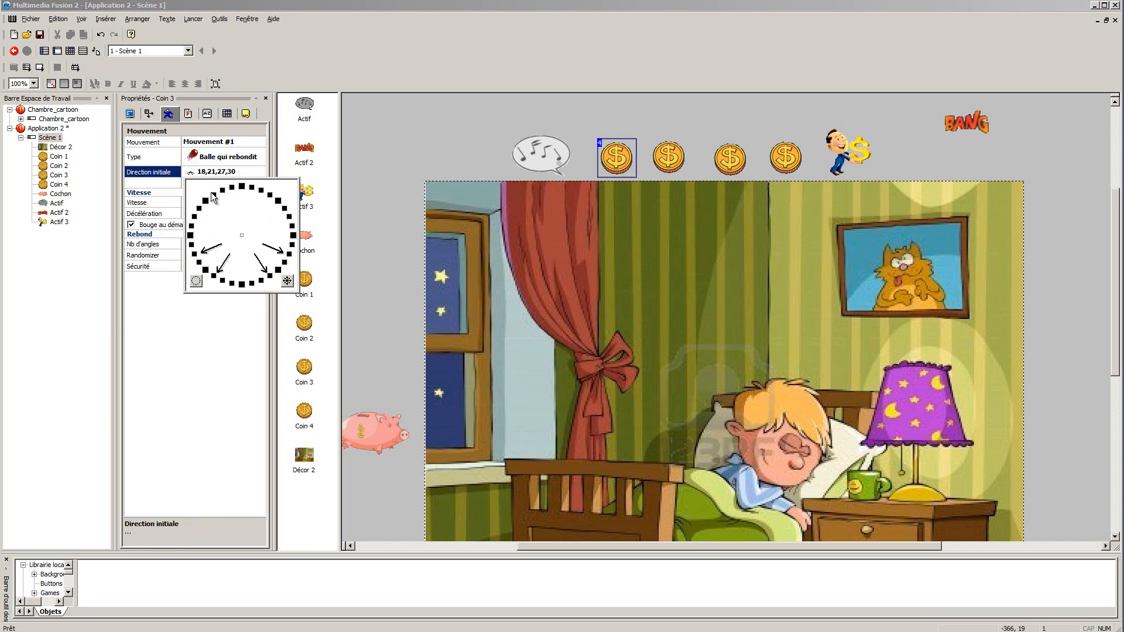
{"action": "left_click", "coordinate": [177, 339]}
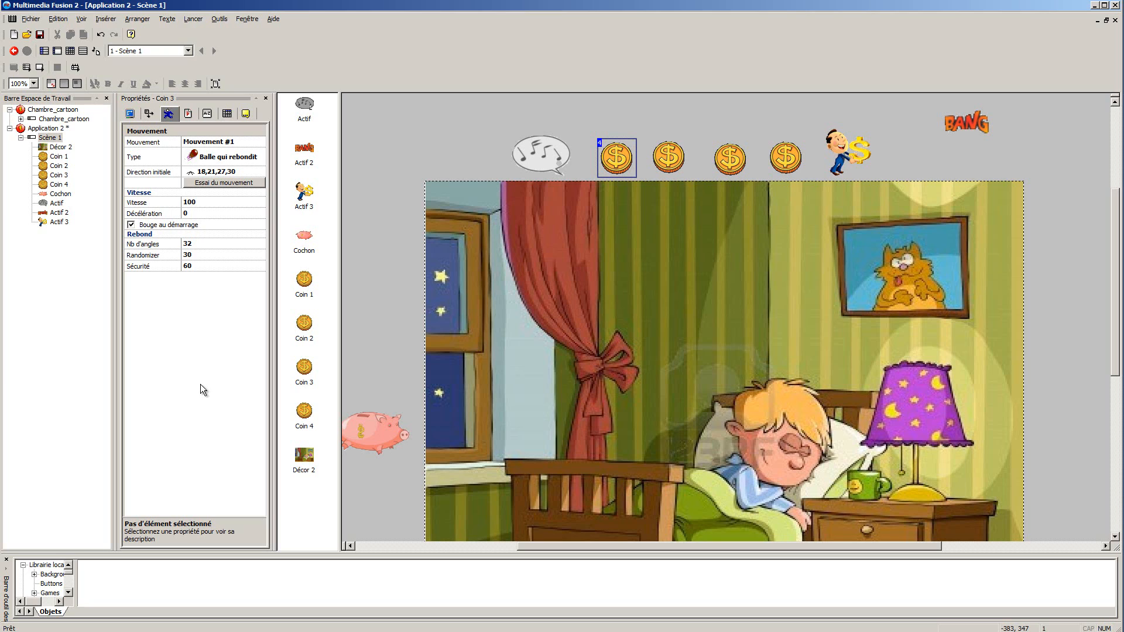
Compare the bouncing-ball movement settings of Coin 2, Coin 1 and Coin 3
{"action": "left_click", "coordinate": [669, 166]}
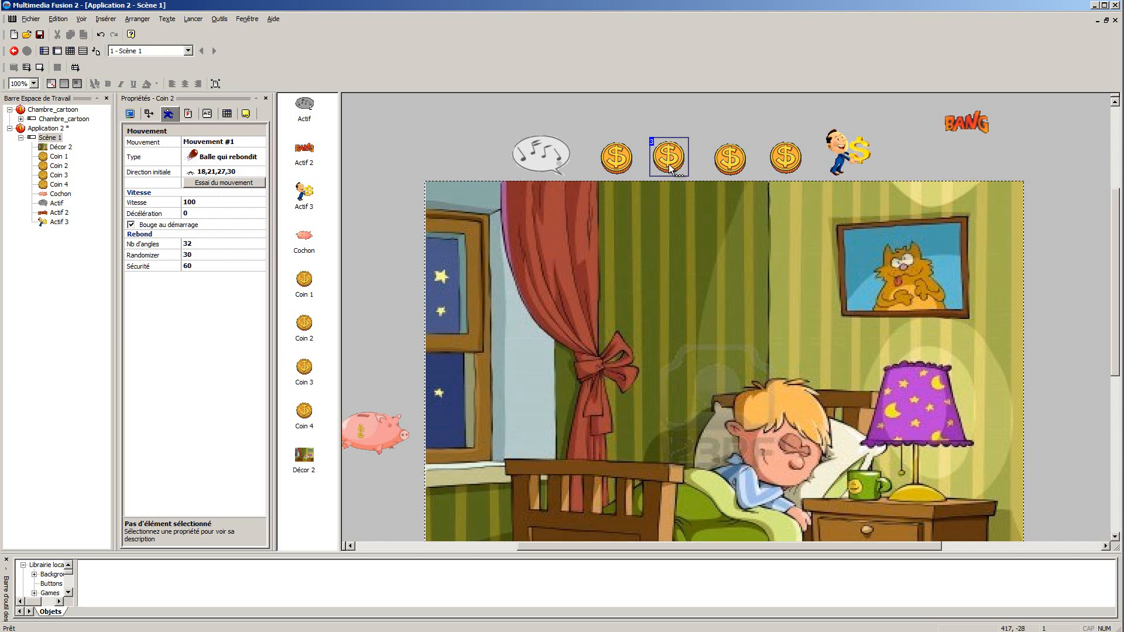
{"action": "left_click", "coordinate": [733, 159]}
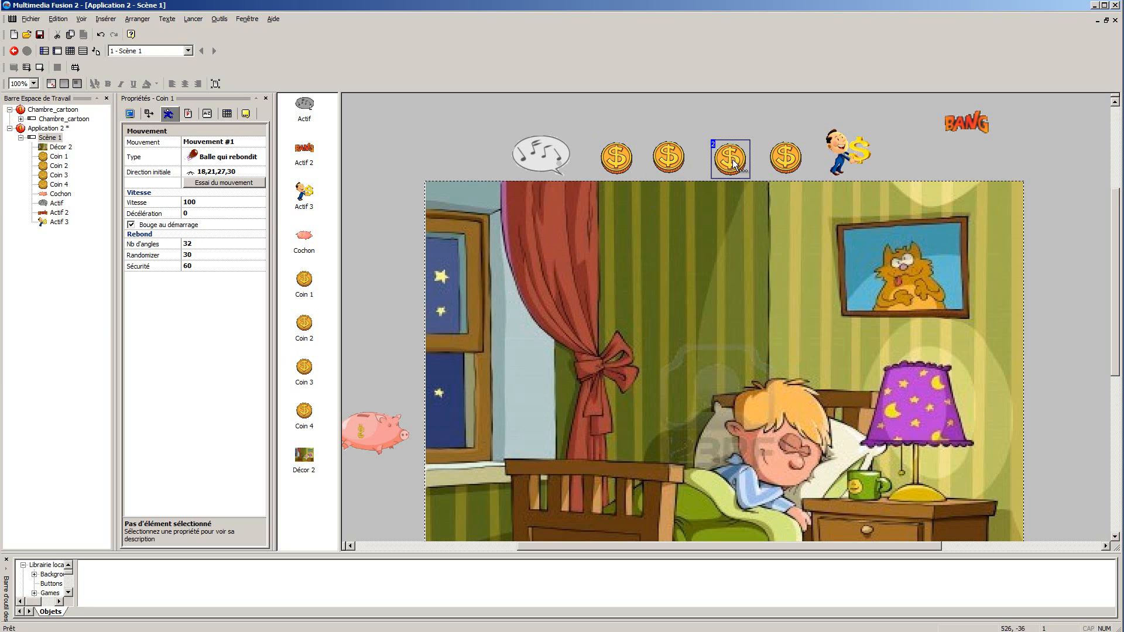
{"action": "left_click", "coordinate": [620, 157]}
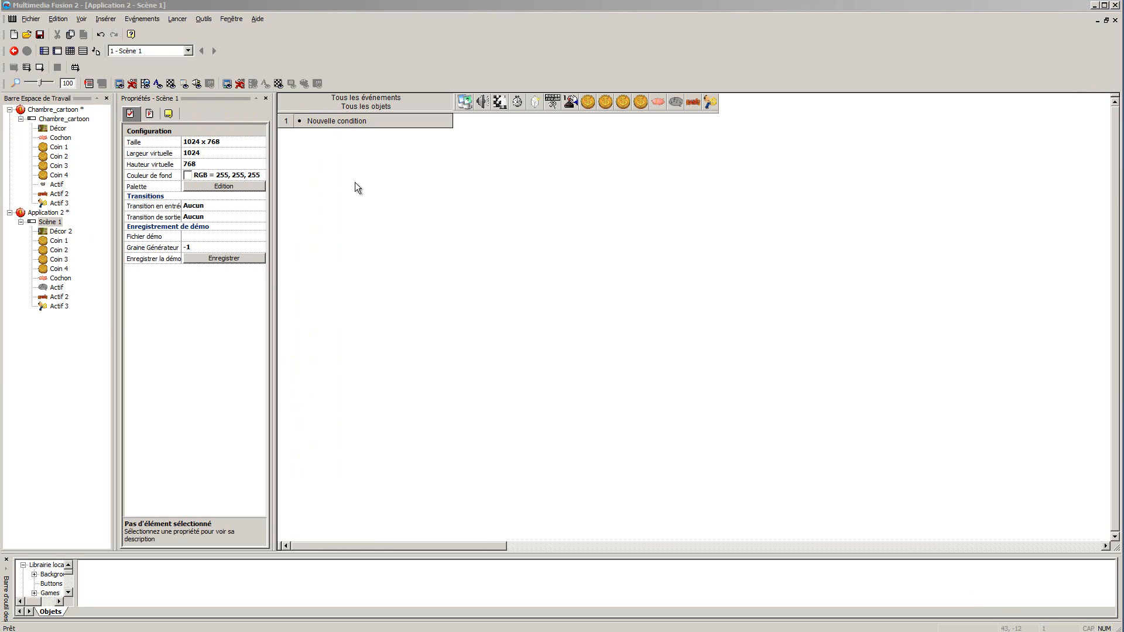
In the event editor, add a position condition for Coin 1 leaving the scene through its top, right, bottom or left edge
{"action": "left_click", "coordinate": [70, 51]}
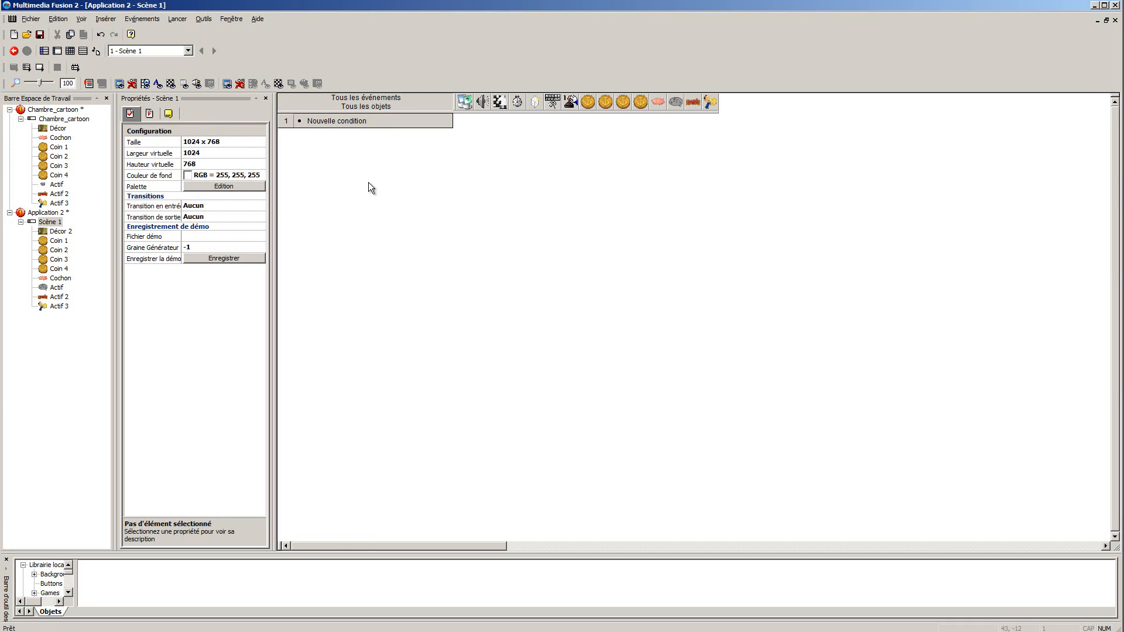
{"action": "left_click", "coordinate": [344, 122]}
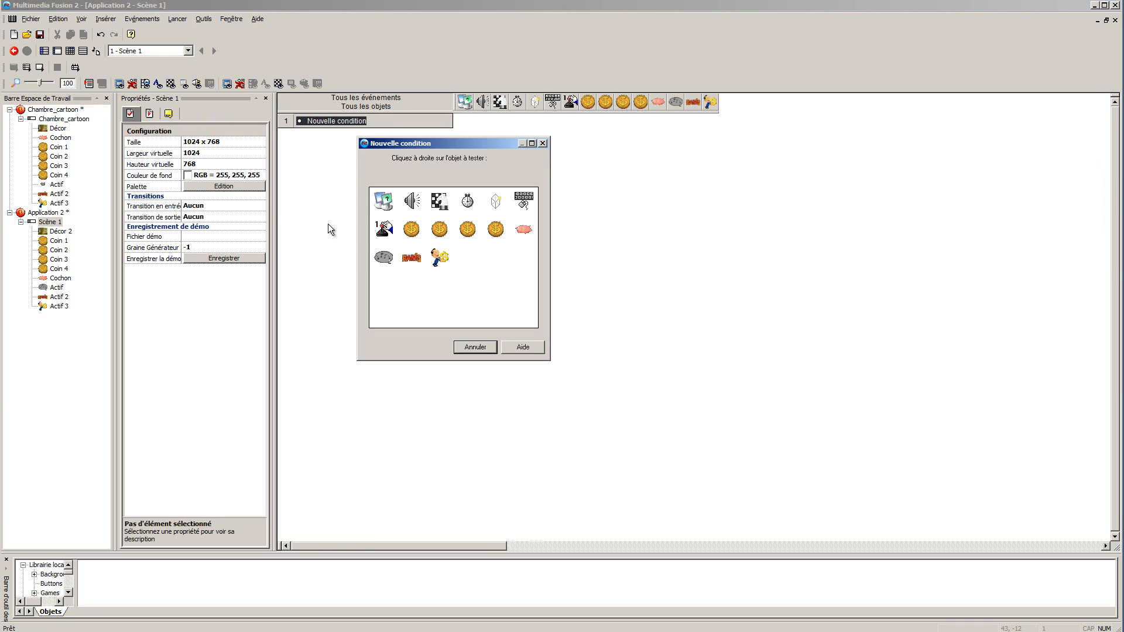
{"action": "left_click", "coordinate": [409, 233]}
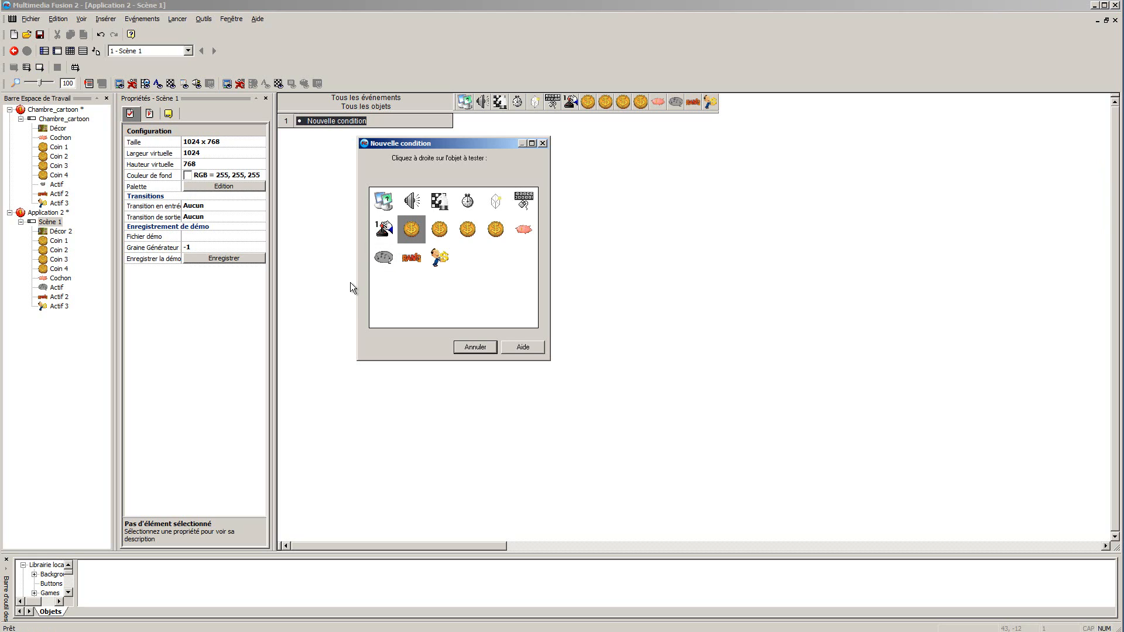
{"action": "right_click", "coordinate": [411, 229]}
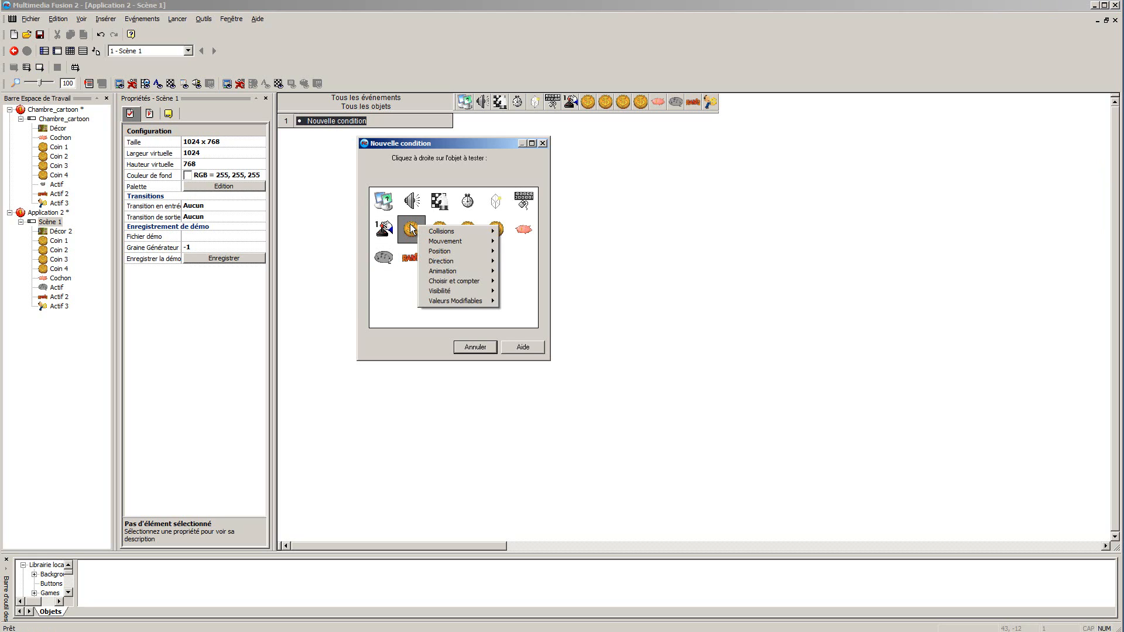
{"action": "mouse_move", "coordinate": [448, 250]}
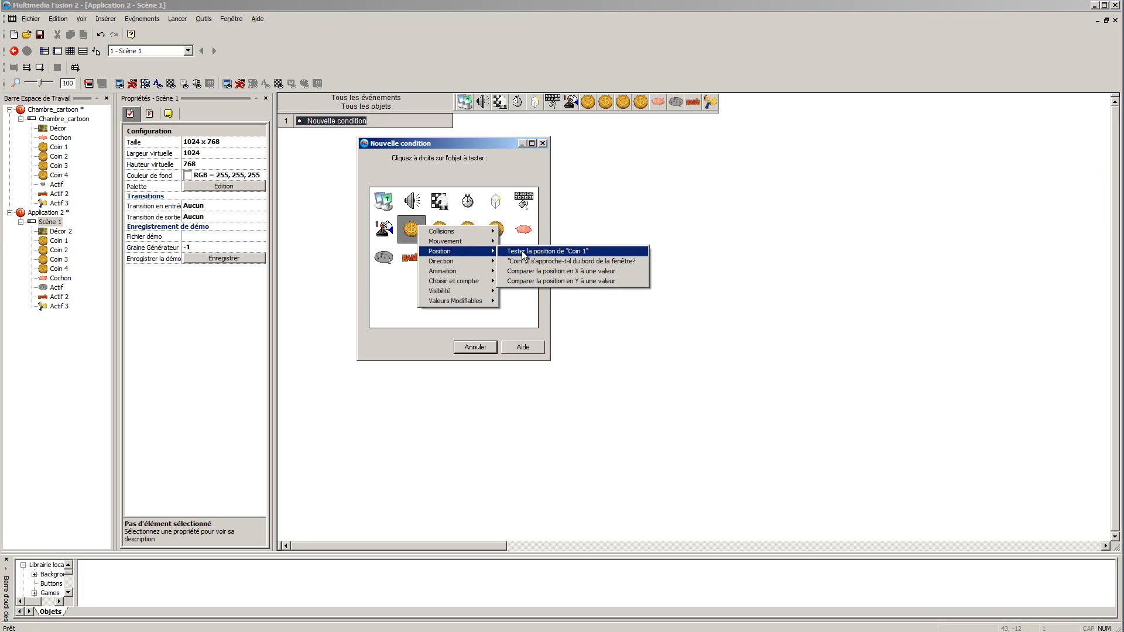
{"action": "left_click", "coordinate": [604, 251]}
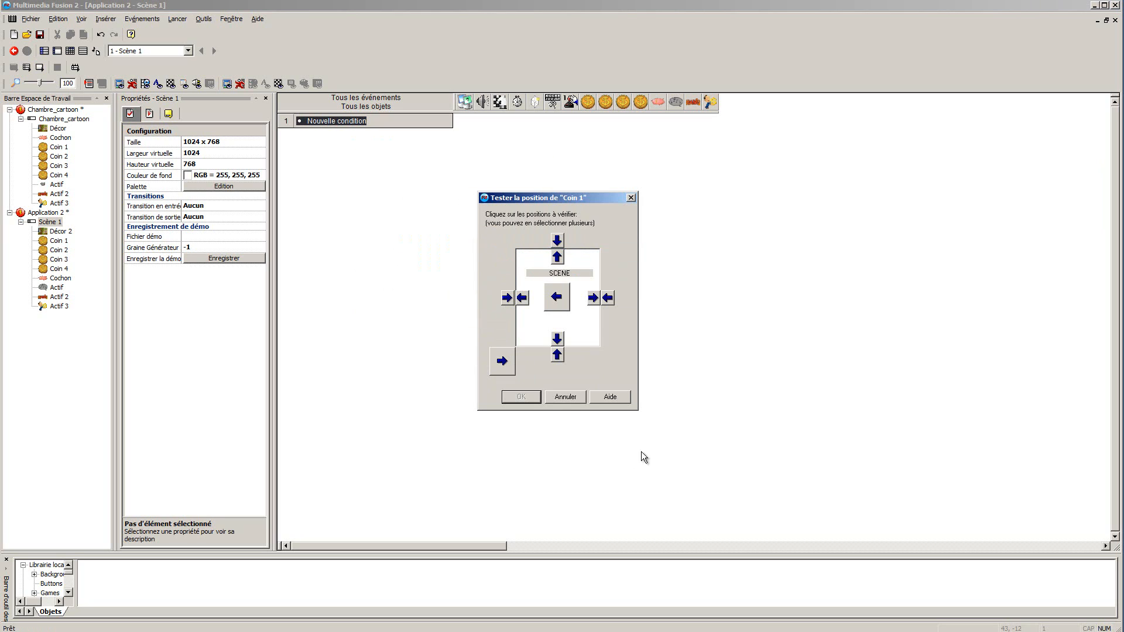
{"action": "left_click", "coordinate": [557, 259]}
{"action": "left_click", "coordinate": [593, 298]}
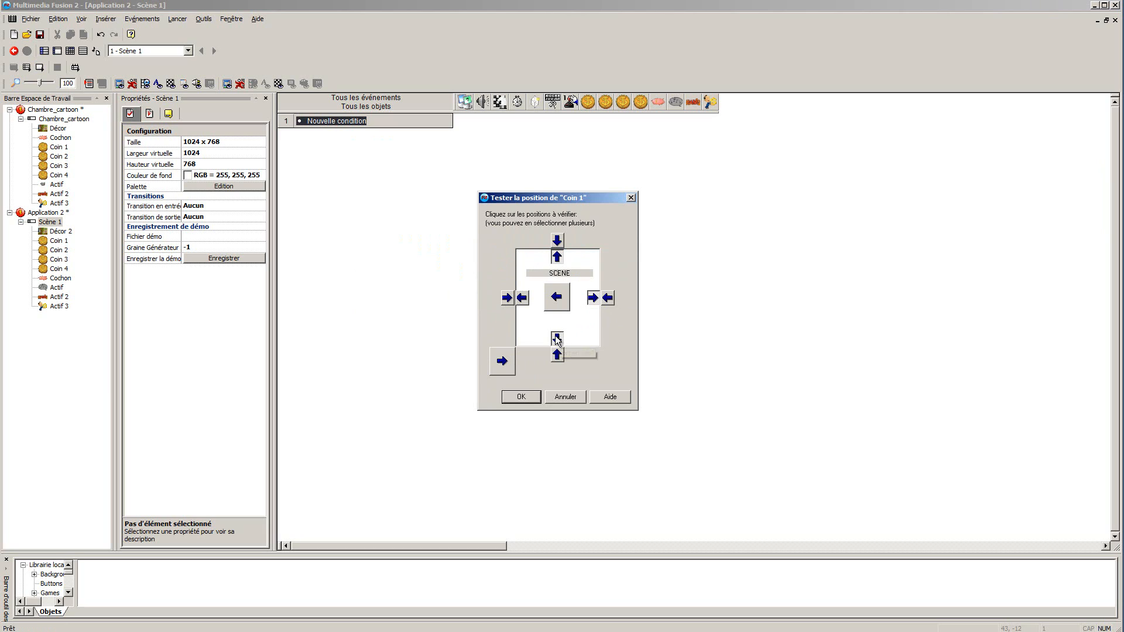
{"action": "left_click", "coordinate": [523, 299]}
{"action": "left_click", "coordinate": [520, 397]}
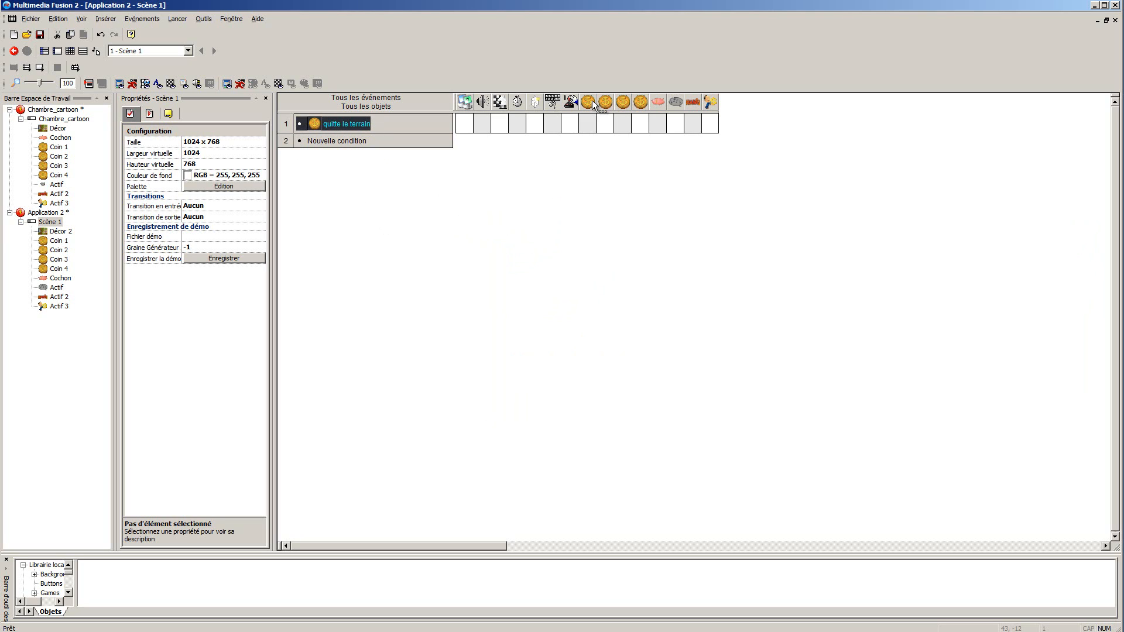
Add the Rebond movement action for Coin 1 to the leaving-the-scene event and run the application to test it
{"action": "right_click", "coordinate": [592, 125]}
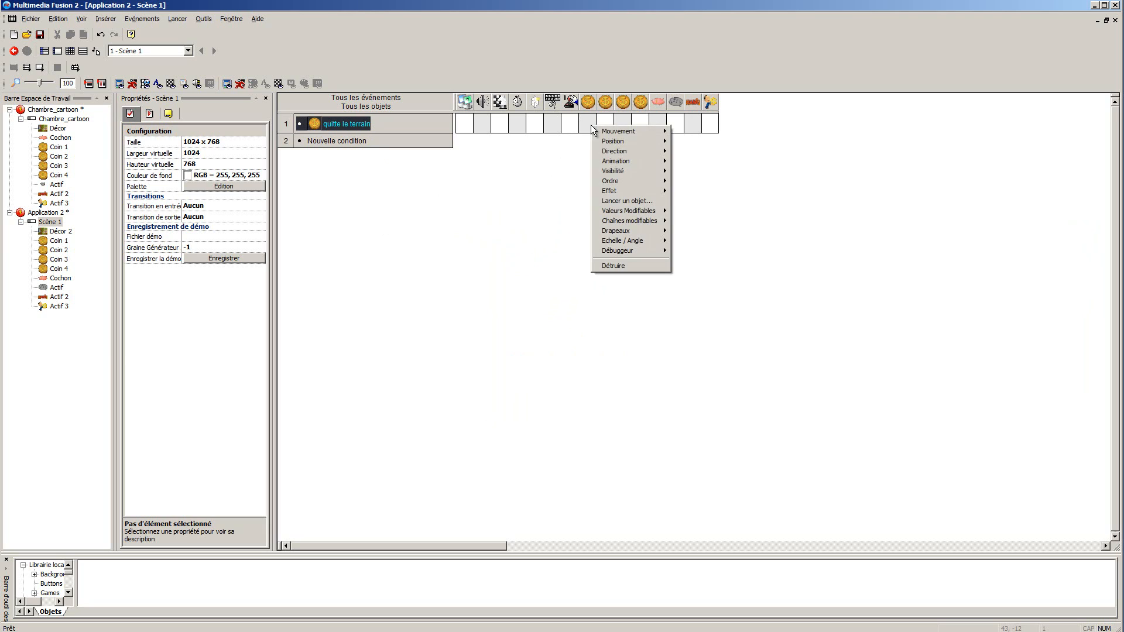
{"action": "mouse_move", "coordinate": [623, 130]}
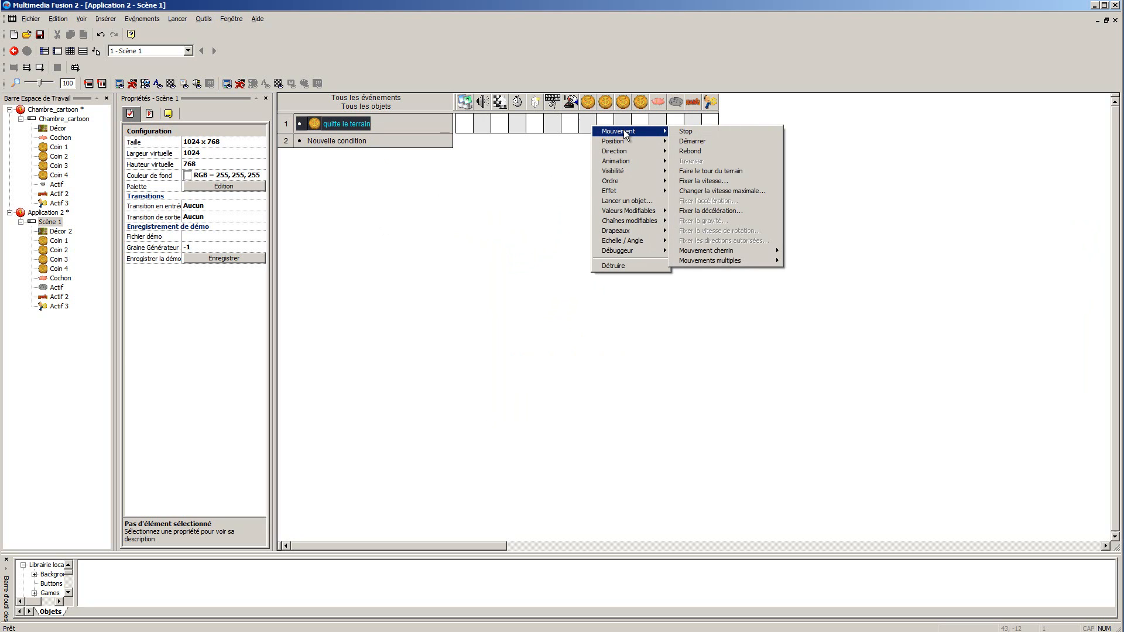
{"action": "left_click", "coordinate": [698, 152]}
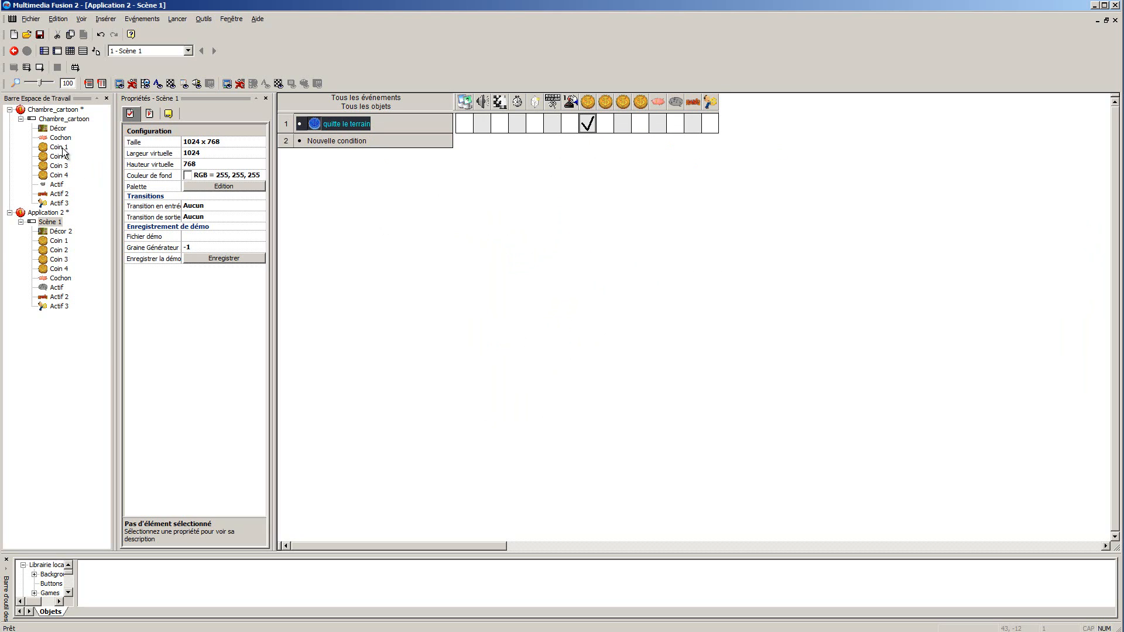
{"action": "left_click", "coordinate": [39, 68]}
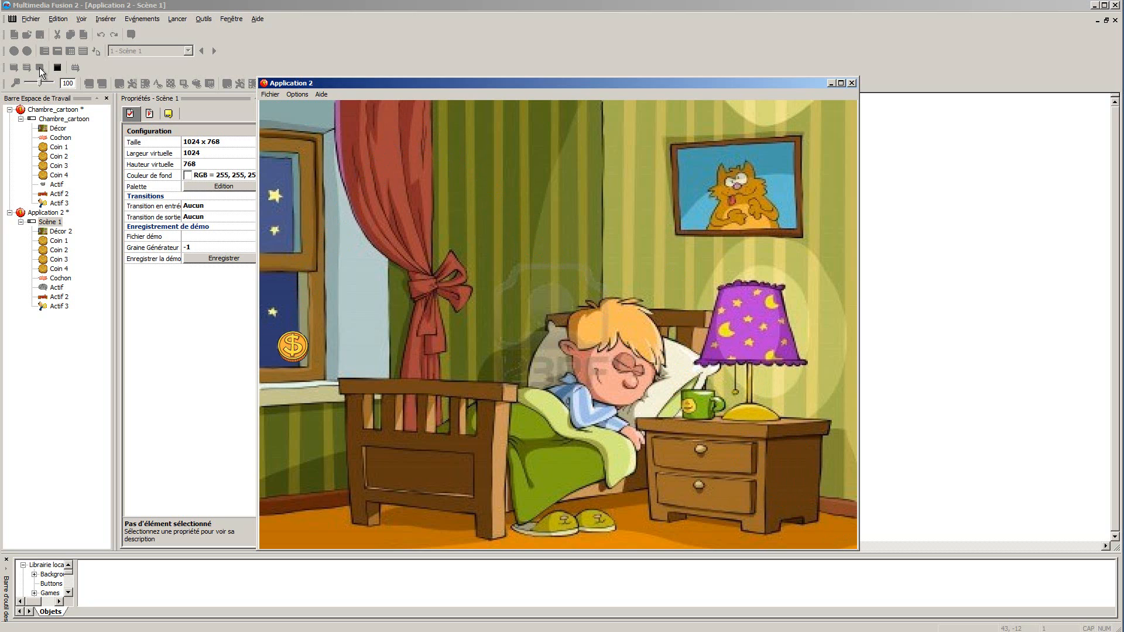
Close the test run, duplicate the Coin 1 leaving-the-scene event twice, and replace the tested object with Coin 2 and Coin 3 in the copies
{"action": "left_click", "coordinate": [853, 83]}
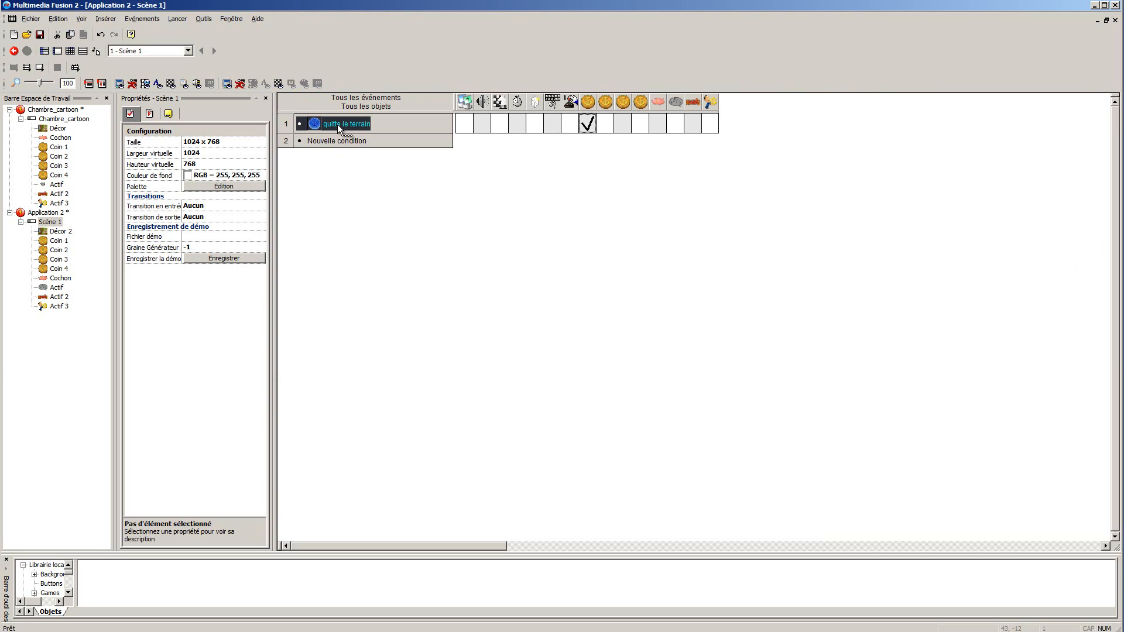
{"action": "left_click_drag", "start_coordinate": [338, 124], "coordinate": [343, 162]}
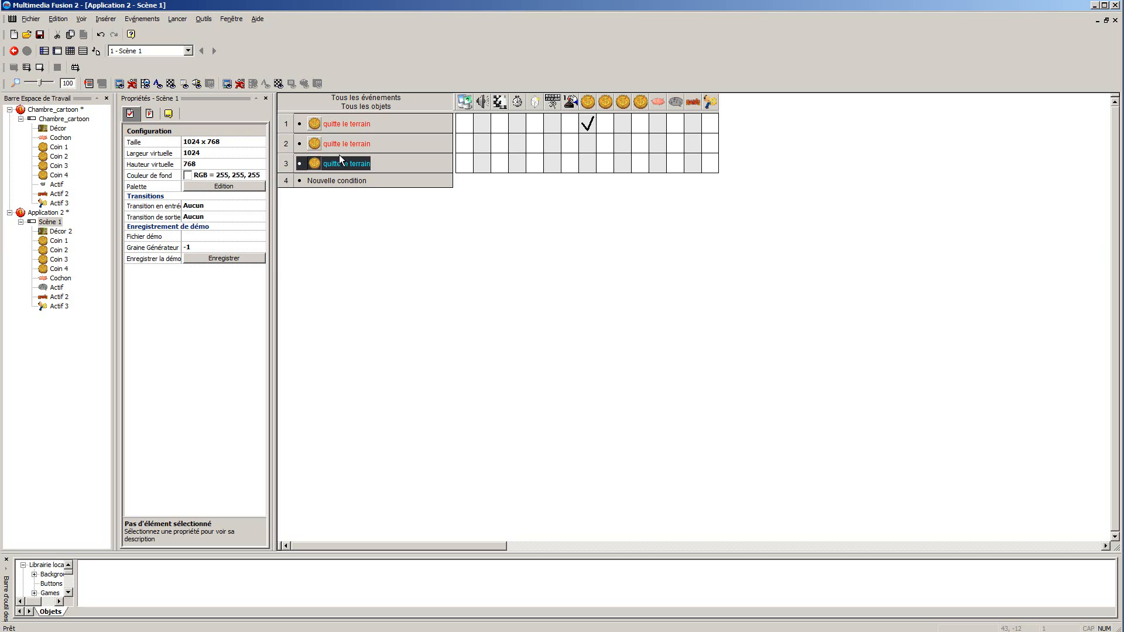
{"action": "left_click", "coordinate": [318, 143]}
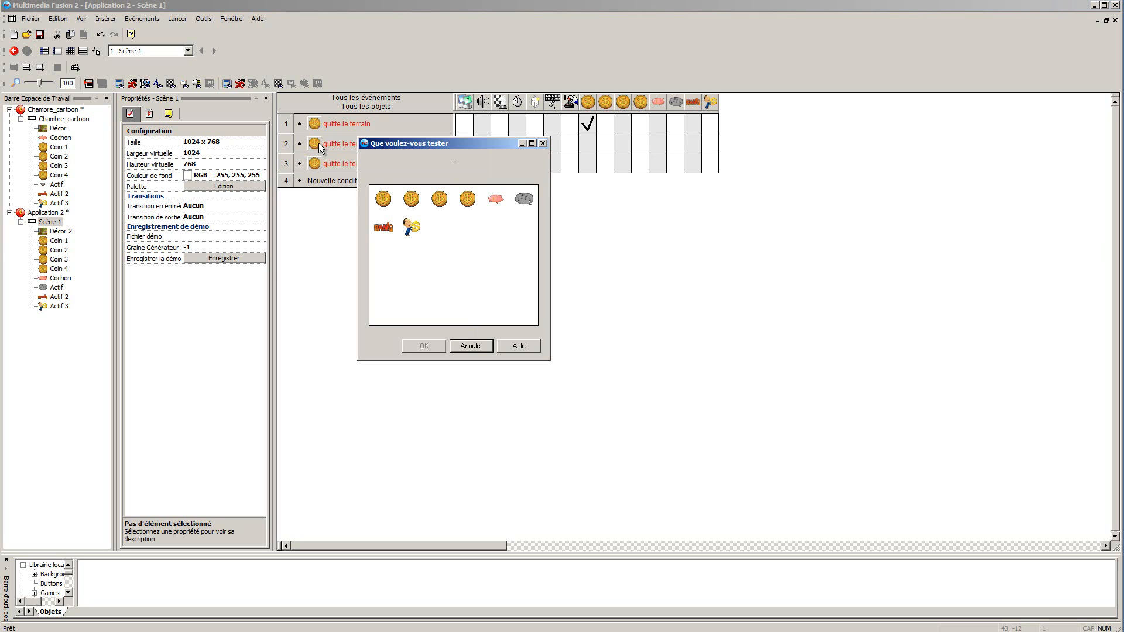
{"action": "left_click", "coordinate": [411, 199]}
{"action": "left_click", "coordinate": [424, 345]}
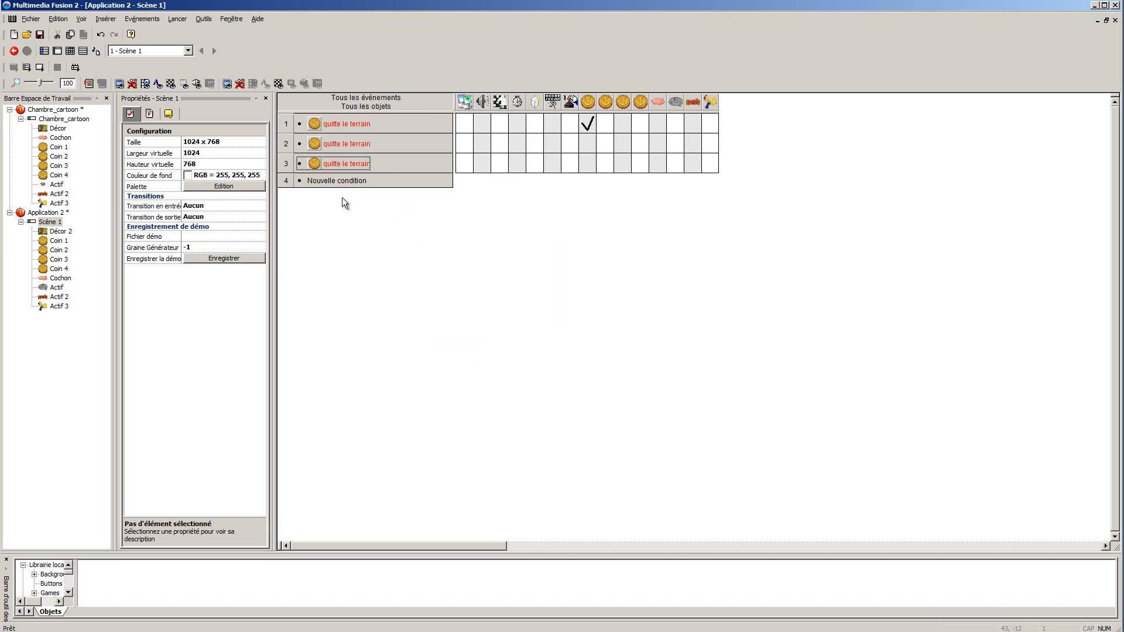
{"action": "left_click", "coordinate": [311, 164]}
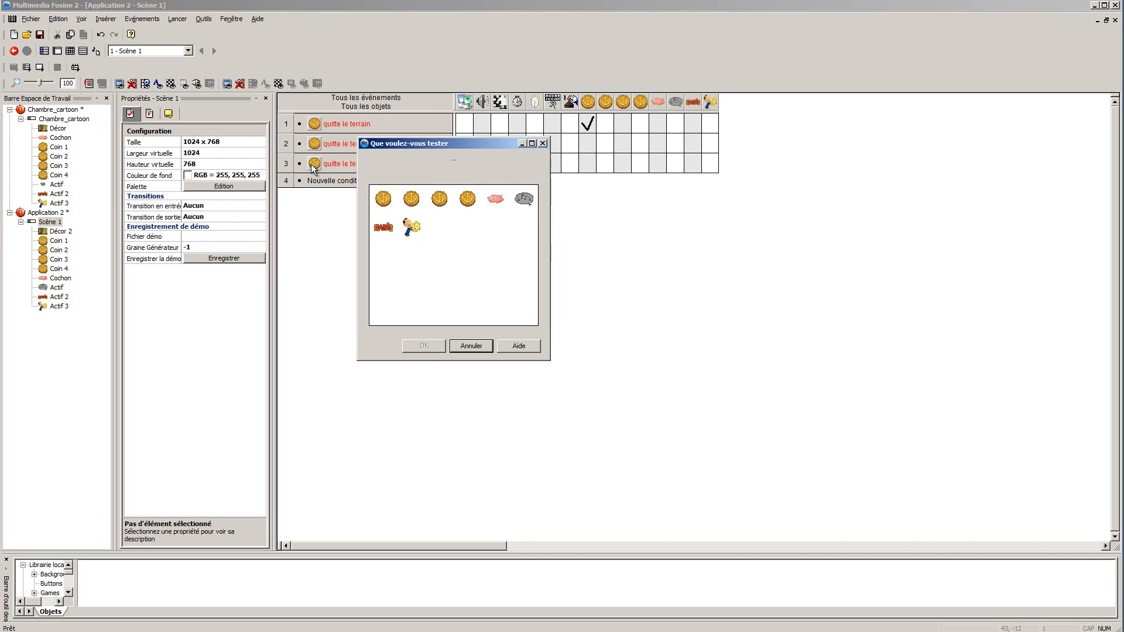
{"action": "left_click", "coordinate": [439, 200]}
{"action": "left_click", "coordinate": [433, 346]}
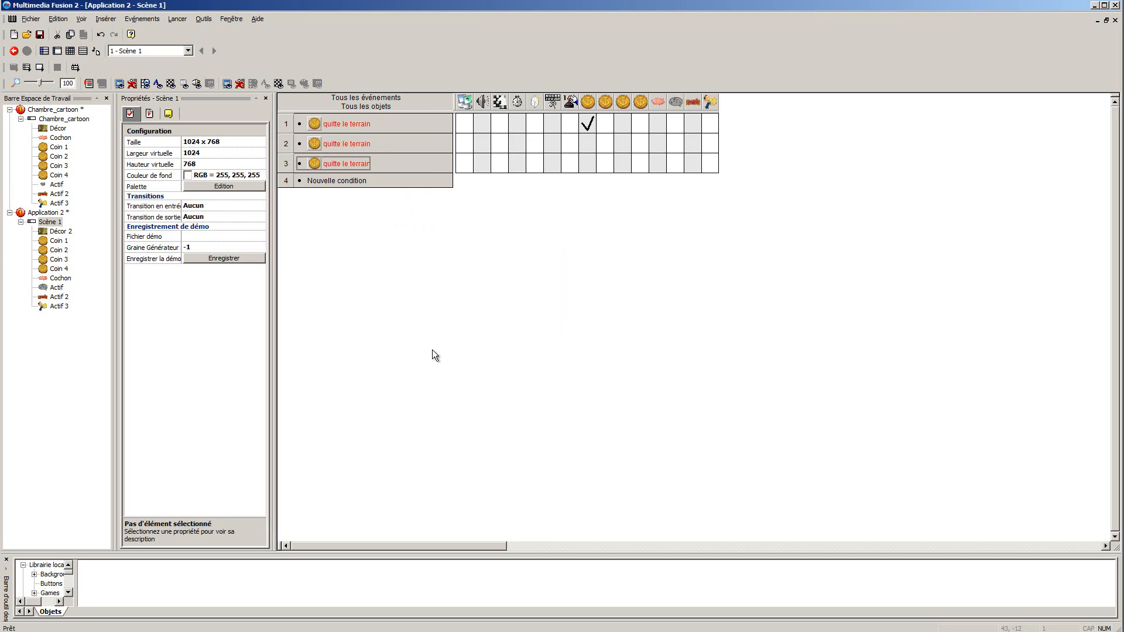
Add the Rebond movement action for Coin 2 and Coin 3 to their leaving-the-scene events and run the application to test them
{"action": "left_click", "coordinate": [606, 143]}
{"action": "mouse_move", "coordinate": [630, 151]}
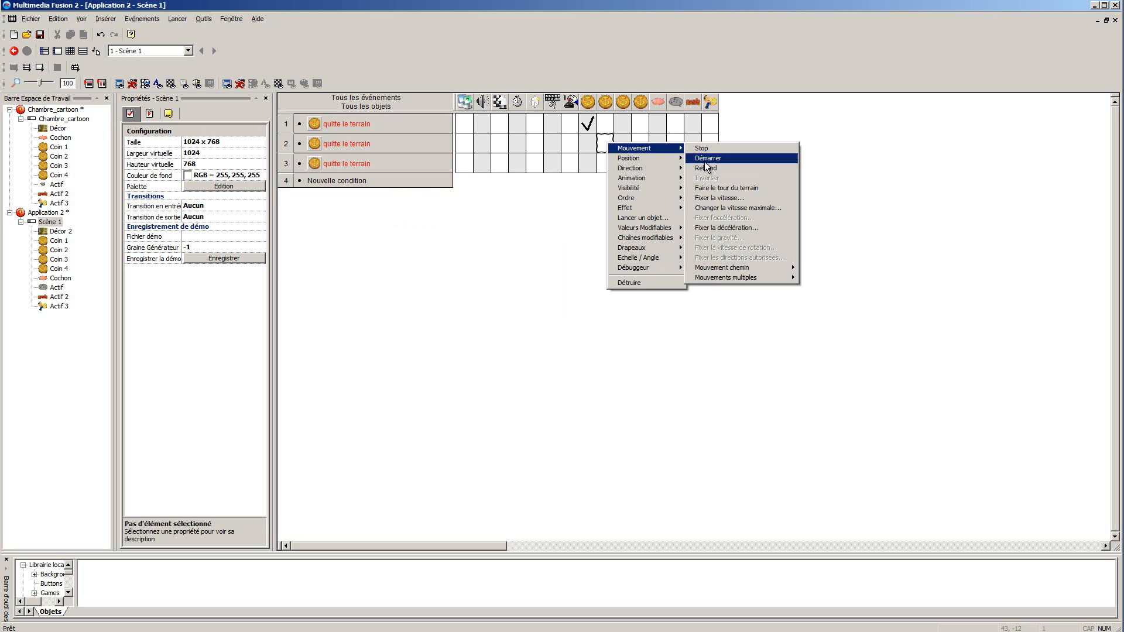
{"action": "left_click", "coordinate": [719, 169]}
{"action": "left_click", "coordinate": [621, 164]}
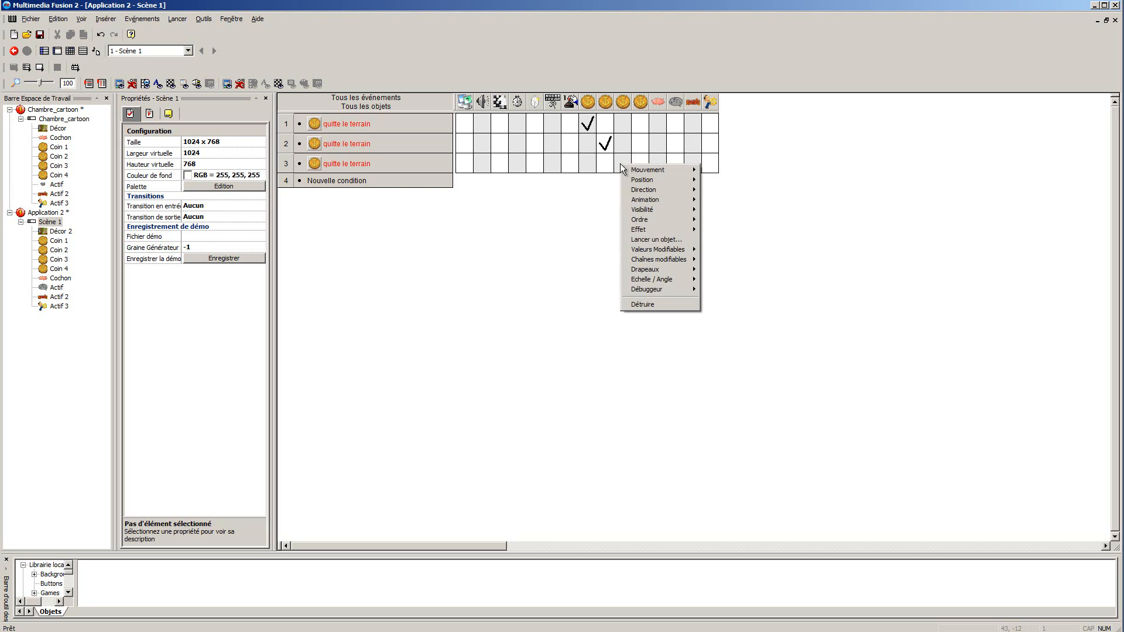
{"action": "mouse_move", "coordinate": [667, 170]}
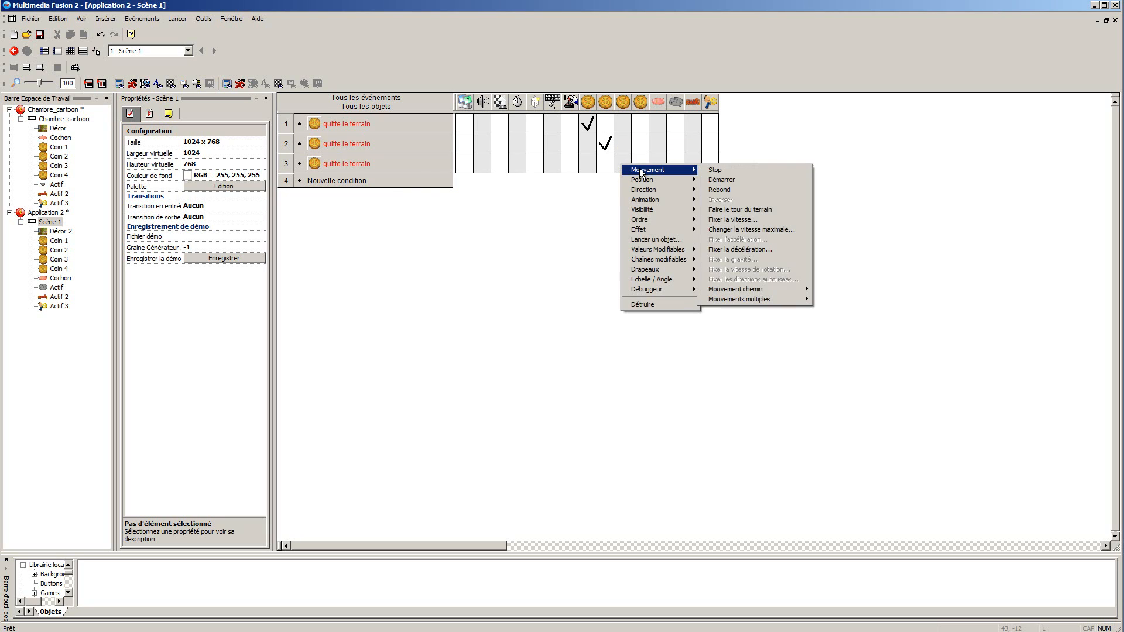
{"action": "left_click", "coordinate": [746, 190]}
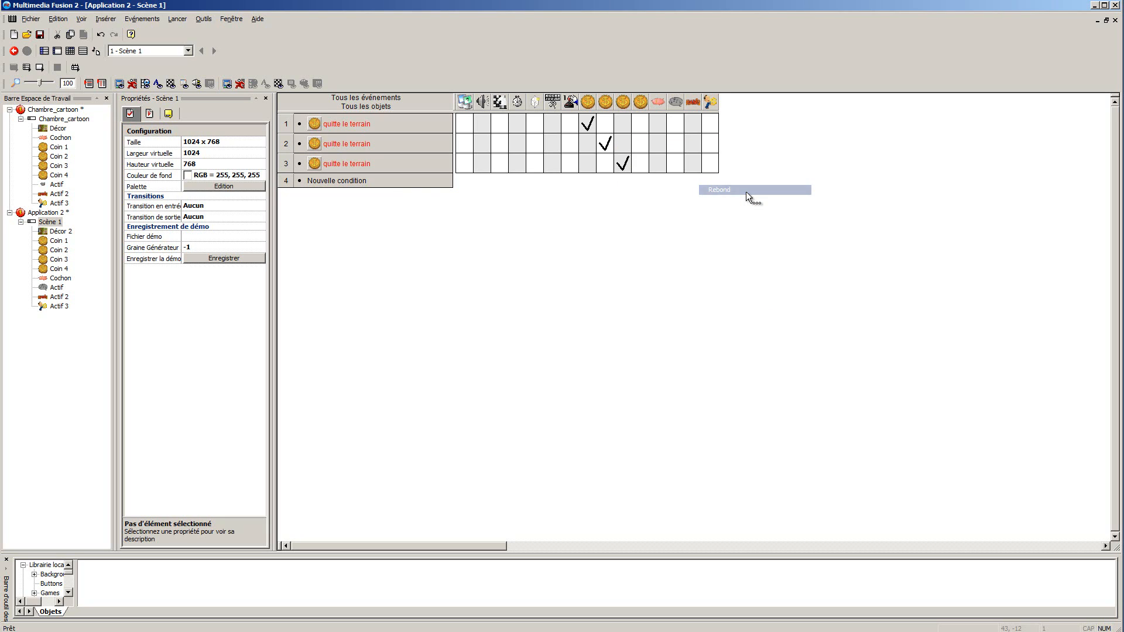
{"action": "left_click", "coordinate": [38, 66]}
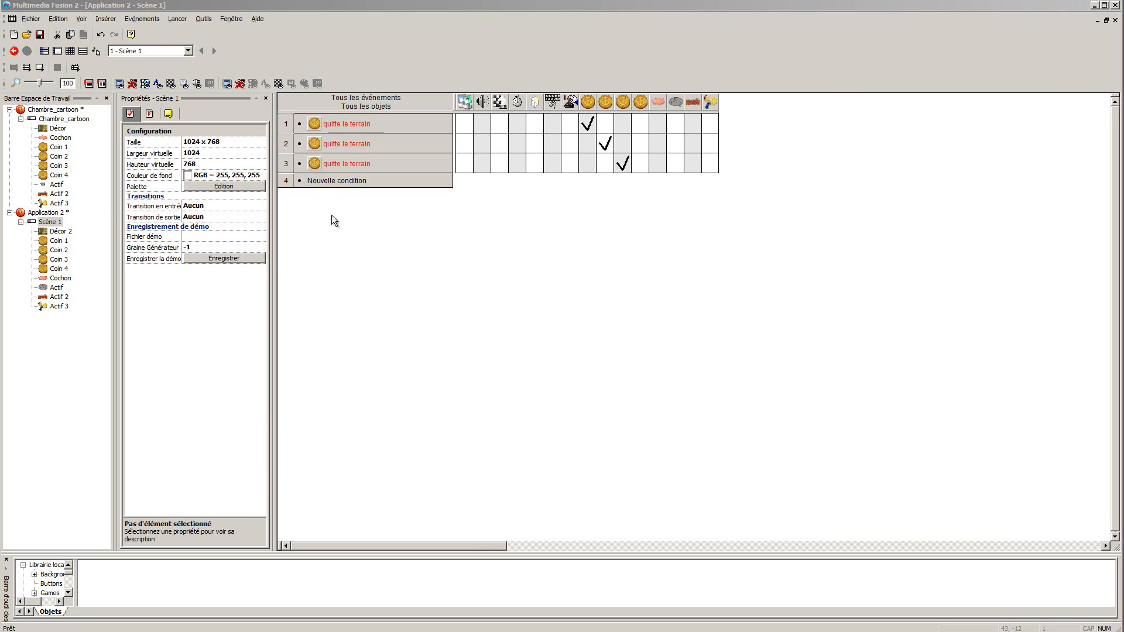
Add a new event condition testing a collision between Coin 1 and Coin 2
{"action": "left_click", "coordinate": [334, 182]}
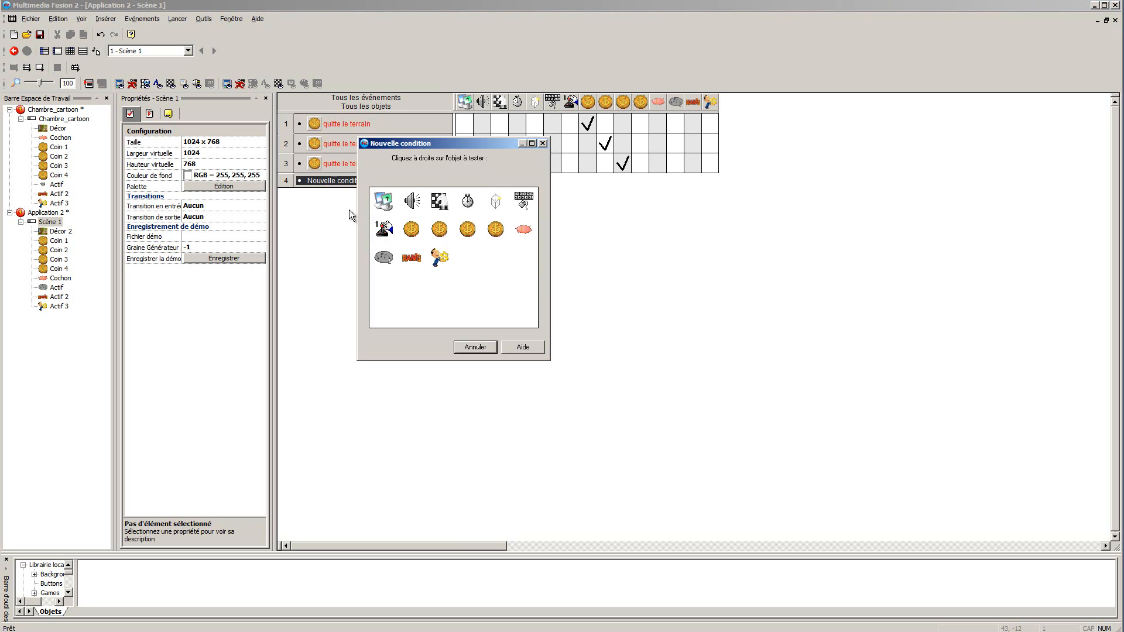
{"action": "right_click", "coordinate": [416, 232]}
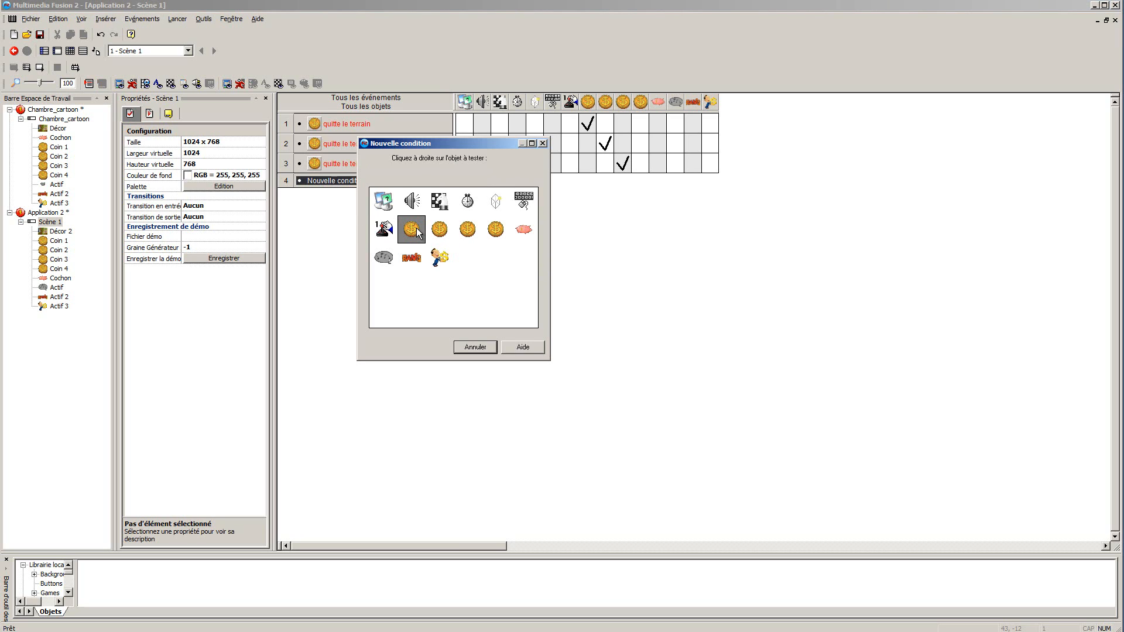
{"action": "right_click", "coordinate": [416, 228]}
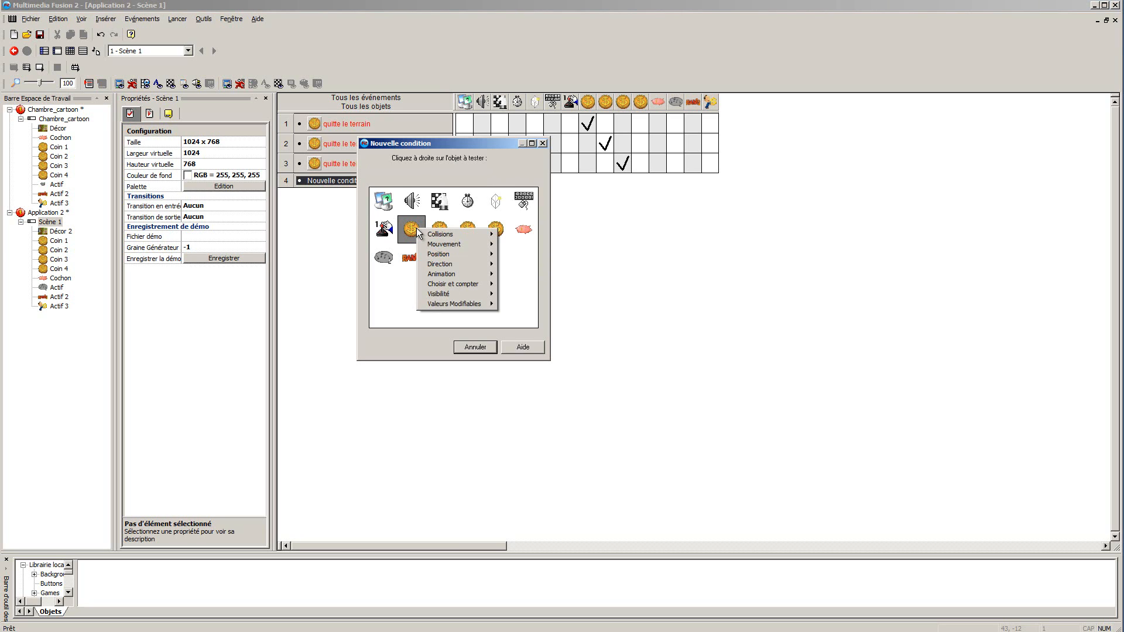
{"action": "mouse_move", "coordinate": [452, 237]}
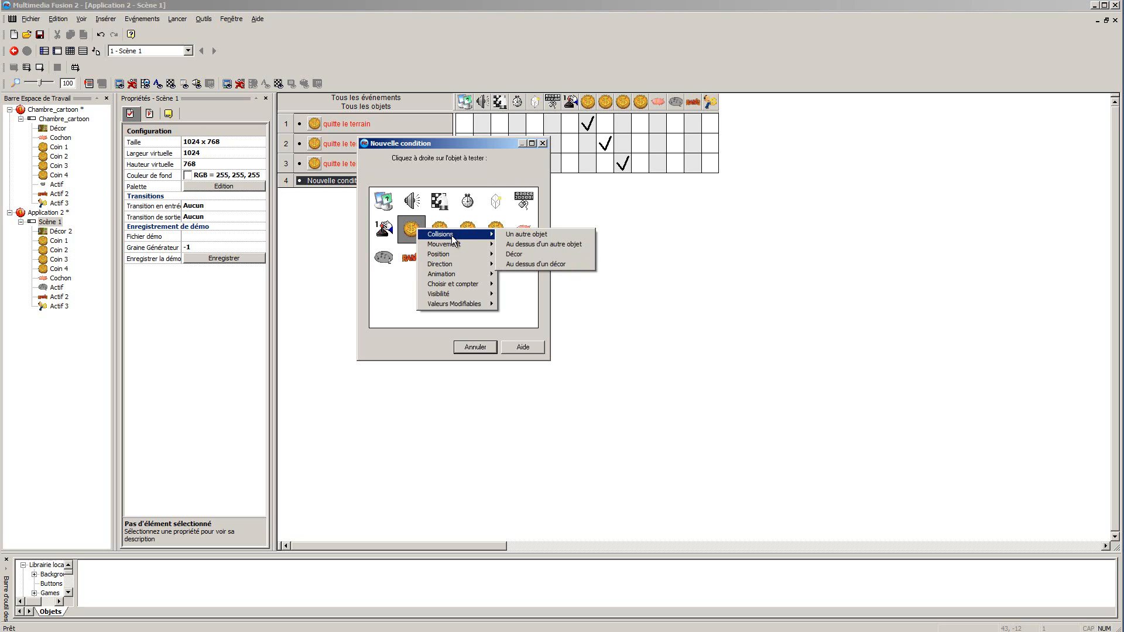
{"action": "left_click", "coordinate": [570, 233]}
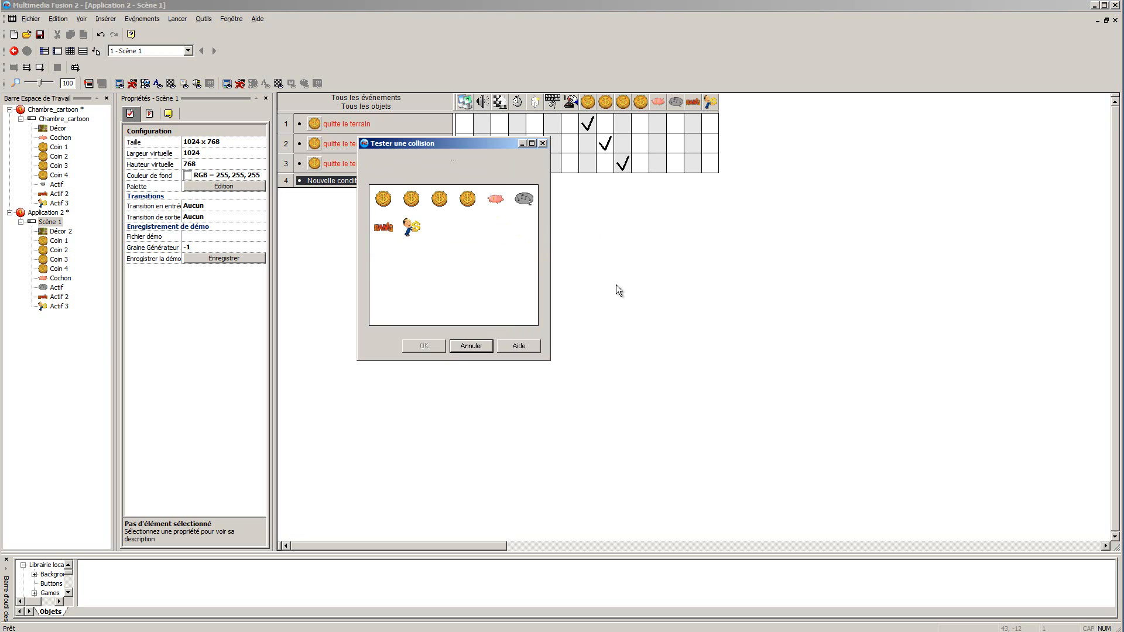
{"action": "left_click", "coordinate": [412, 202]}
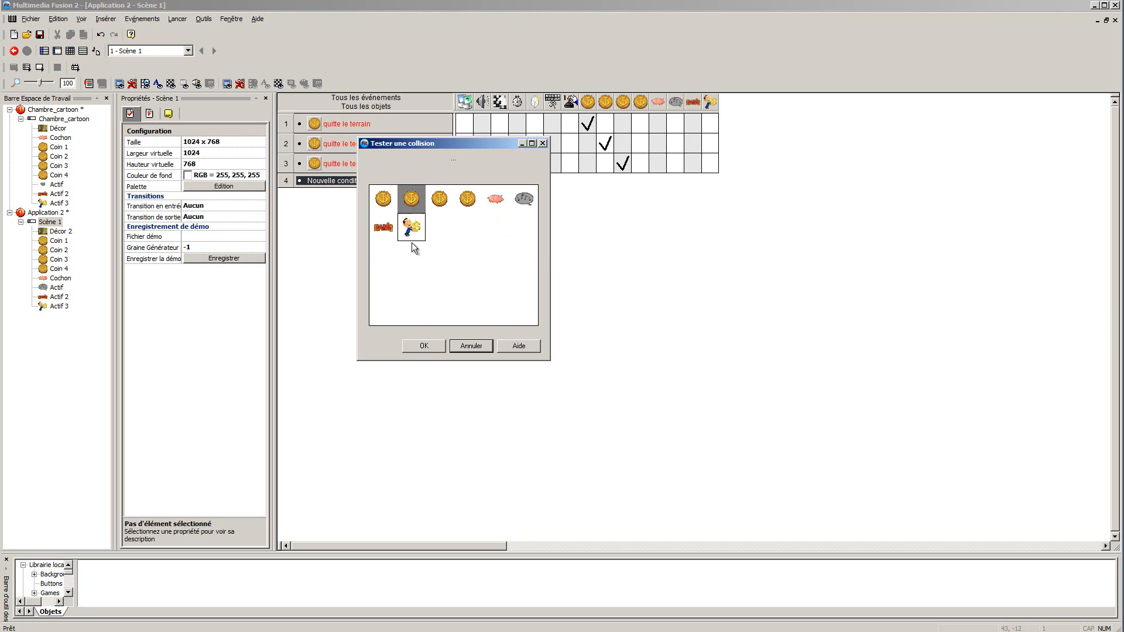
{"action": "left_click", "coordinate": [434, 350]}
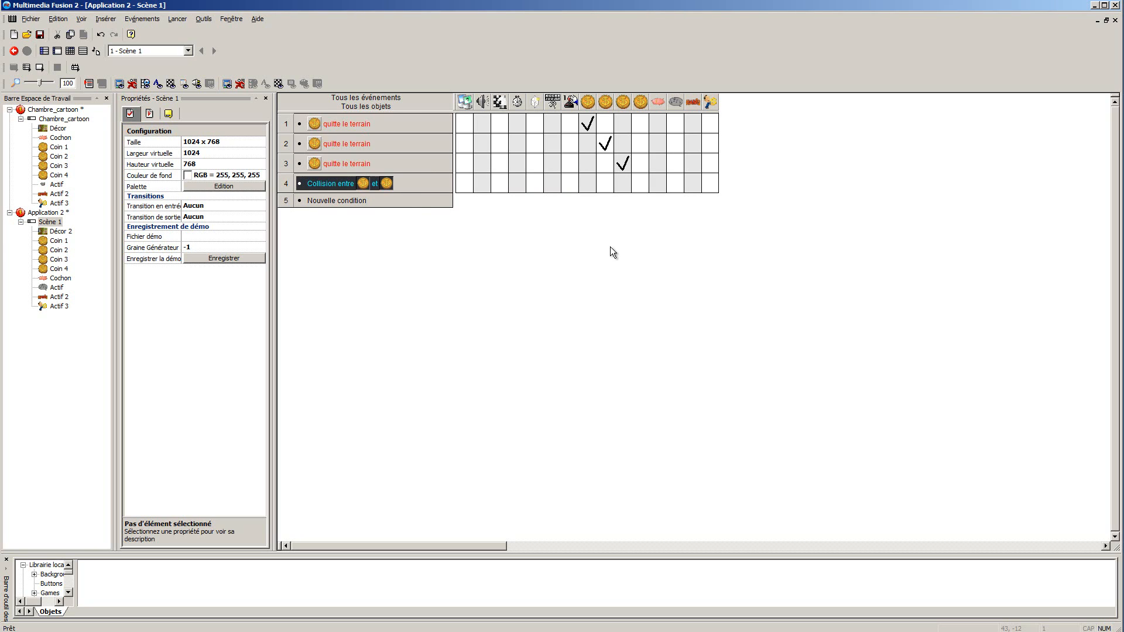
Add the Rebond movement action for Coin 1 to the collision event, test the application and close the test run
{"action": "left_click", "coordinate": [588, 182]}
{"action": "mouse_move", "coordinate": [614, 188]}
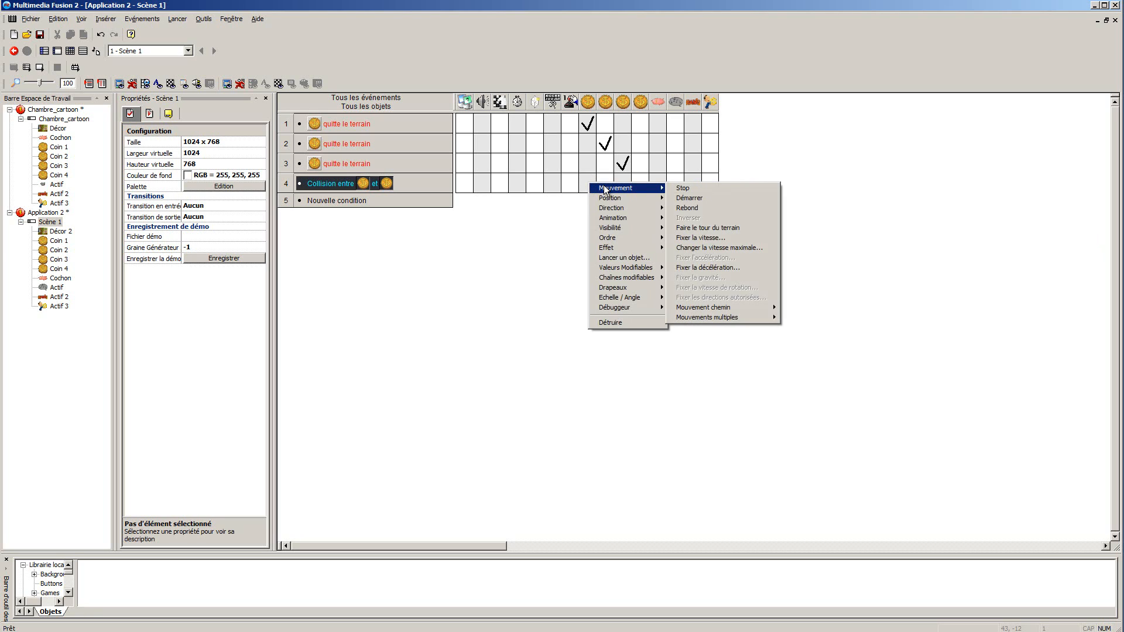
{"action": "left_click", "coordinate": [721, 208]}
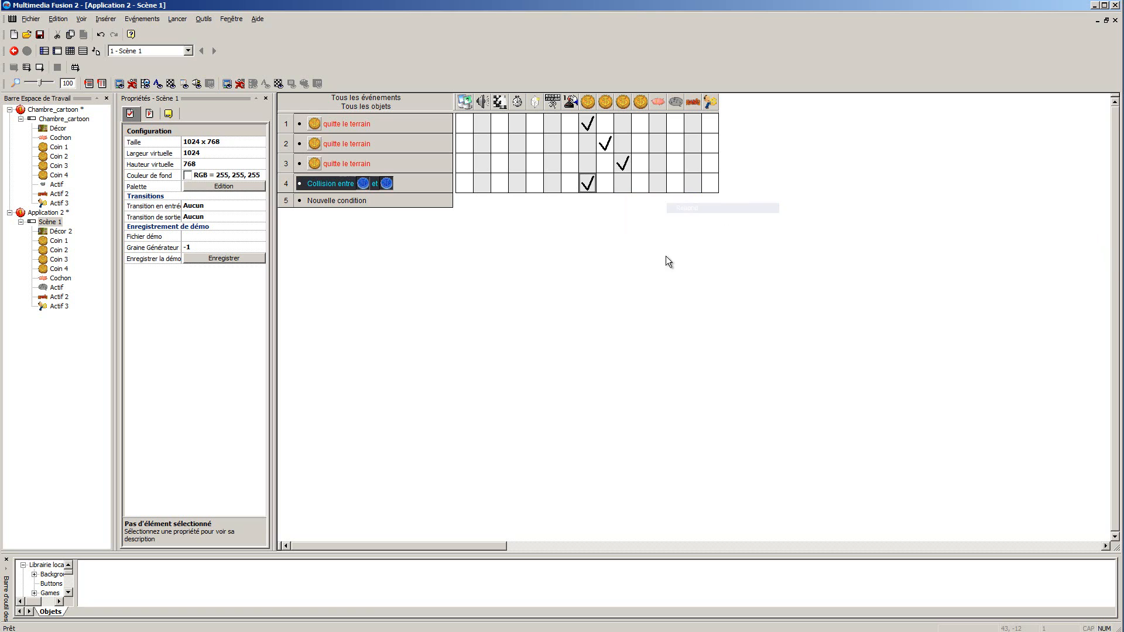
{"action": "left_click", "coordinate": [40, 66]}
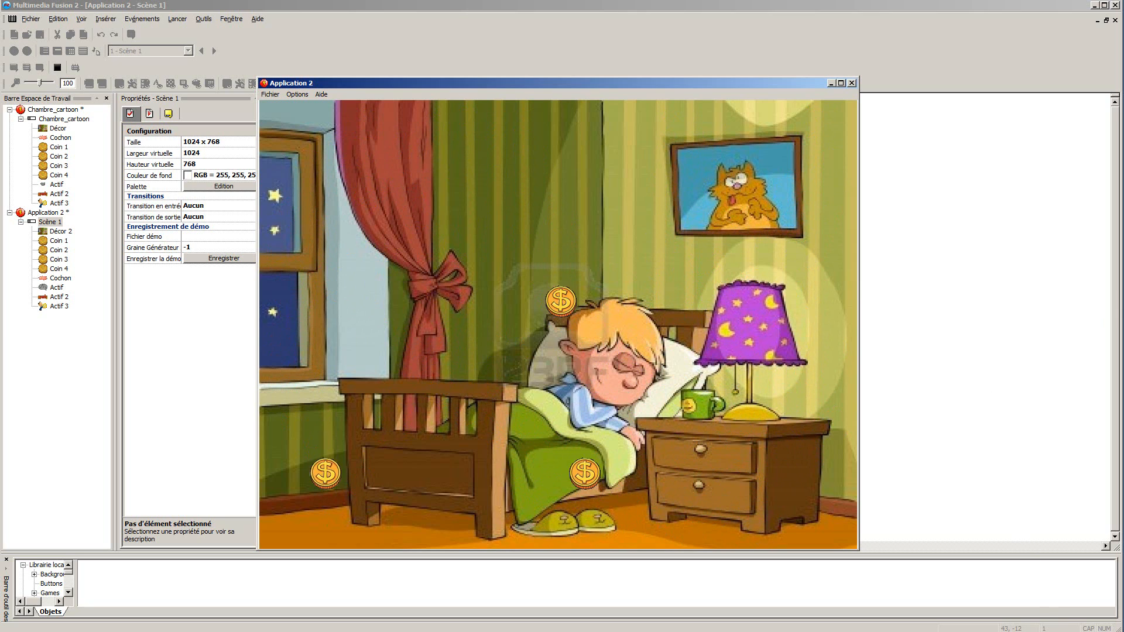
{"action": "left_click", "coordinate": [852, 83]}
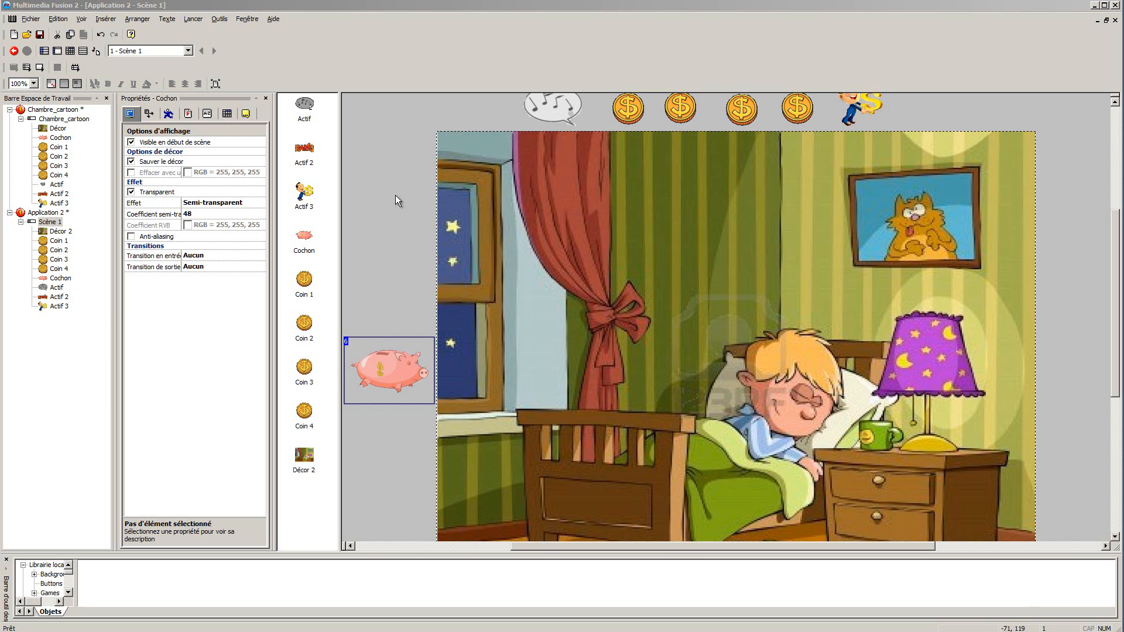
Set the movement type of the Cochon piggy bank to Cheminement
{"action": "left_click", "coordinate": [168, 114]}
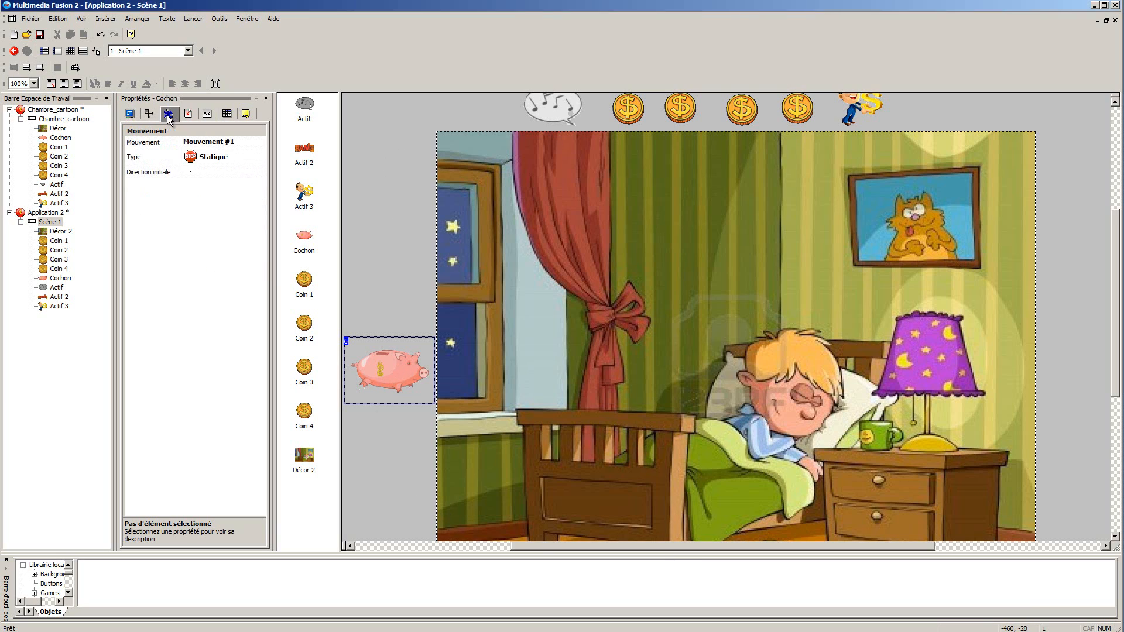
{"action": "left_click", "coordinate": [220, 162]}
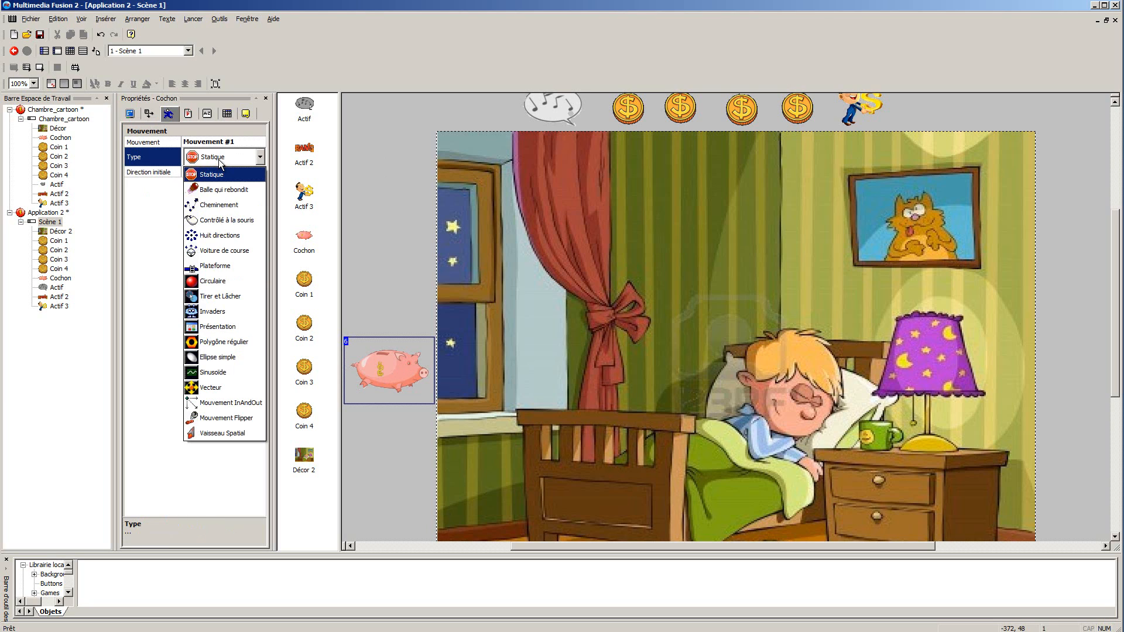
{"action": "left_click", "coordinate": [218, 205]}
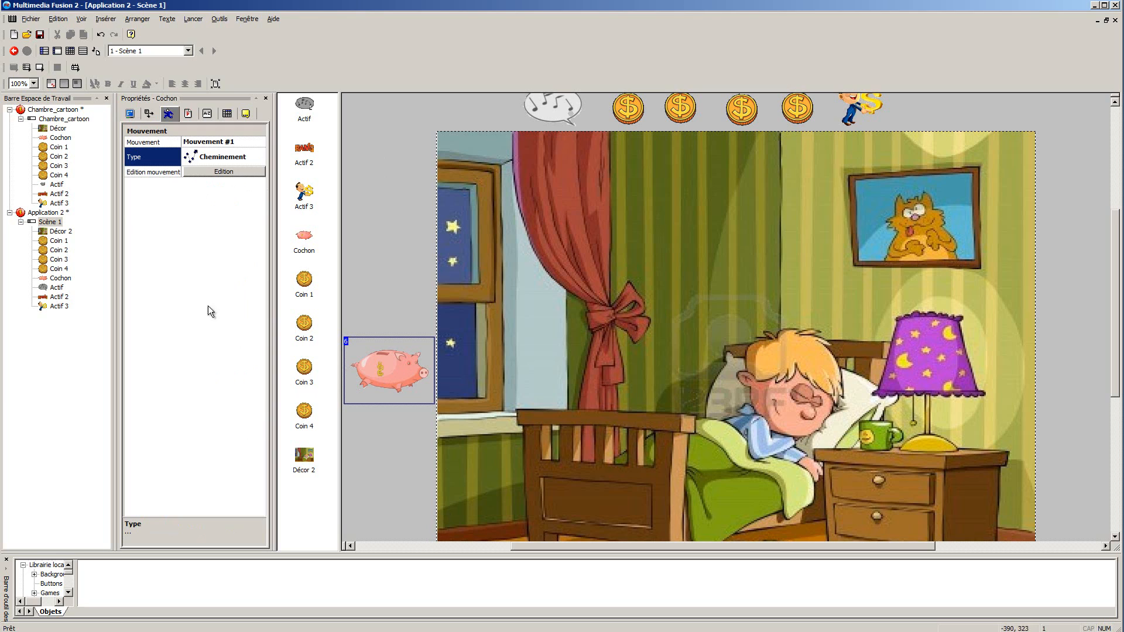
{"action": "left_click", "coordinate": [219, 170]}
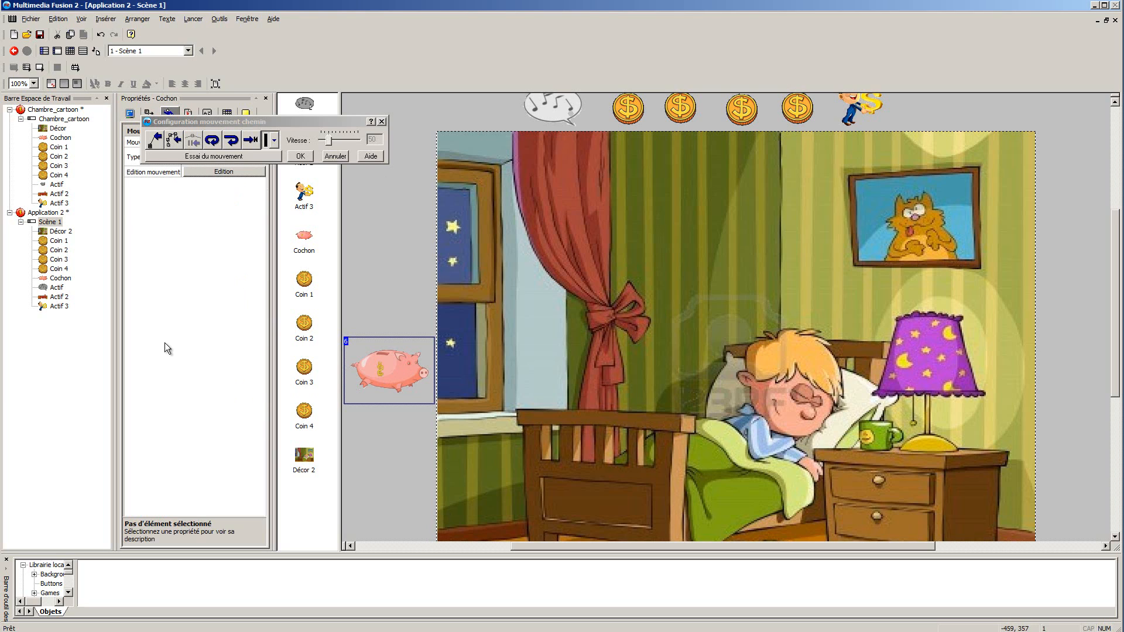
{"action": "left_click_drag", "start_coordinate": [203, 124], "coordinate": [205, 208]}
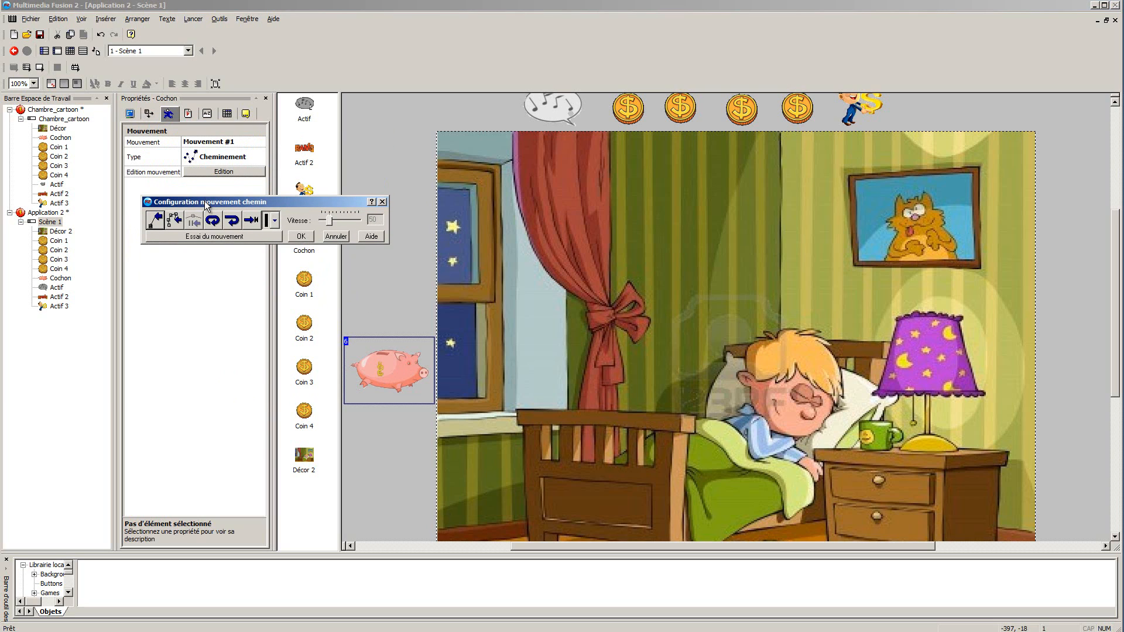
{"action": "left_click", "coordinate": [178, 225]}
{"action": "mouse_move", "coordinate": [471, 299]}
{"action": "left_mouse_down"}
{"action": "mouse_move", "coordinate": [503, 267]}
{"action": "mouse_move", "coordinate": [623, 213]}
{"action": "mouse_move", "coordinate": [755, 240]}
{"action": "left_mouse_up"}
{"action": "left_click_drag", "start_coordinate": [913, 392], "coordinate": [940, 433]}
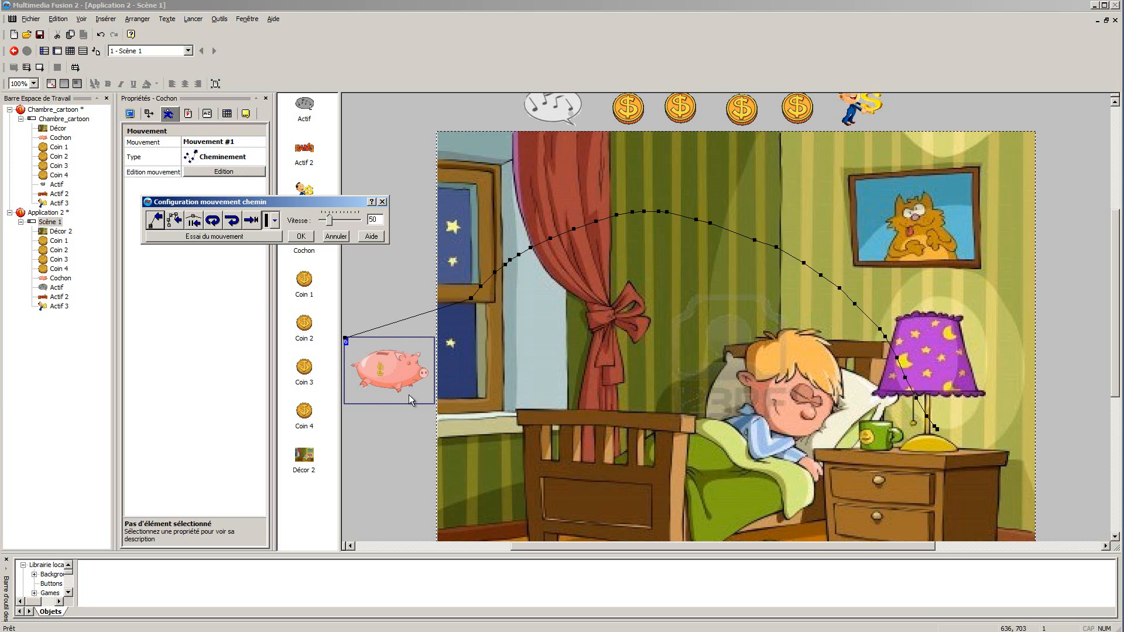
{"action": "left_click", "coordinate": [189, 240]}
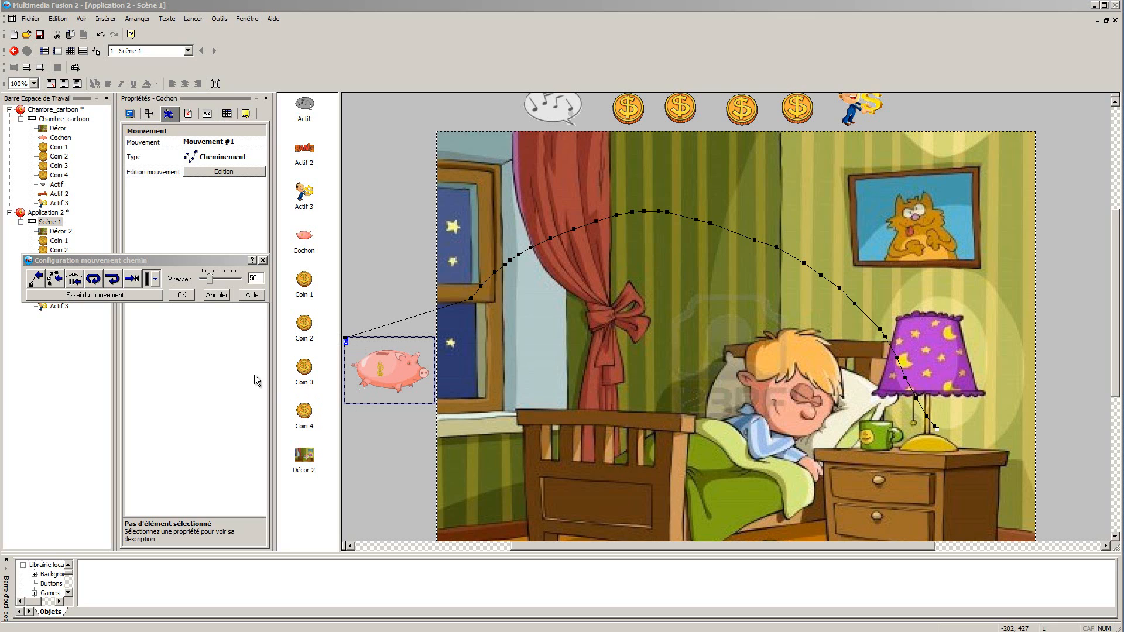
{"action": "left_click", "coordinate": [220, 298]}
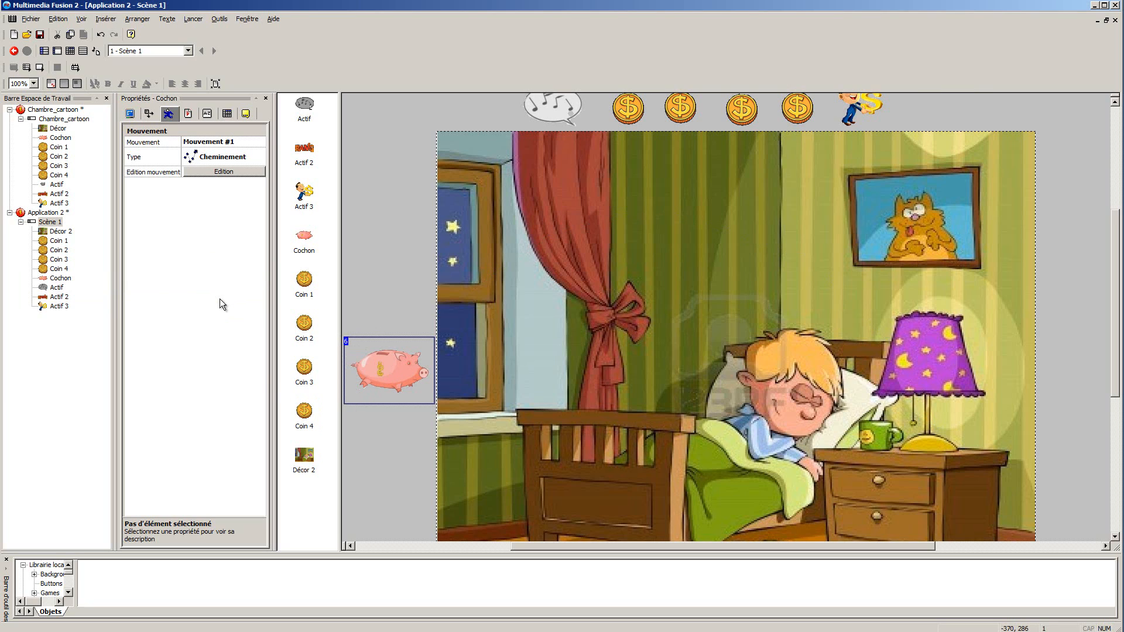
Move the hot spot of the Cochon image from its corner to the centre of the pig
{"action": "double_click", "coordinate": [384, 360]}
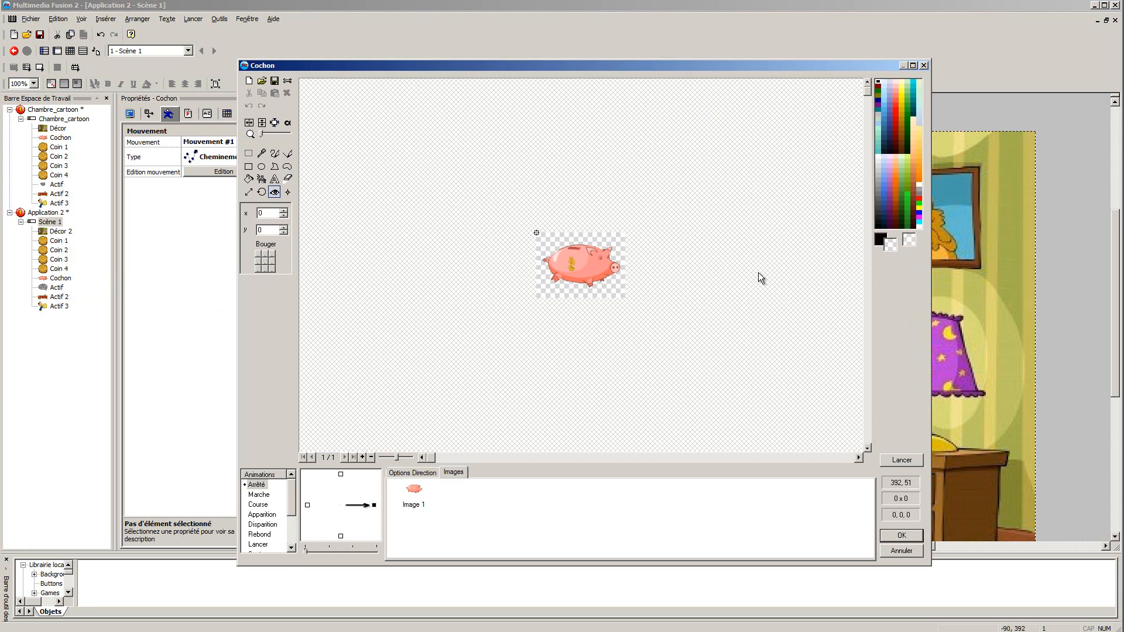
{"action": "left_click", "coordinate": [248, 192]}
{"action": "left_click", "coordinate": [278, 197]}
{"action": "left_click_drag", "start_coordinate": [535, 233], "coordinate": [581, 263]}
{"action": "left_click", "coordinate": [901, 535]}
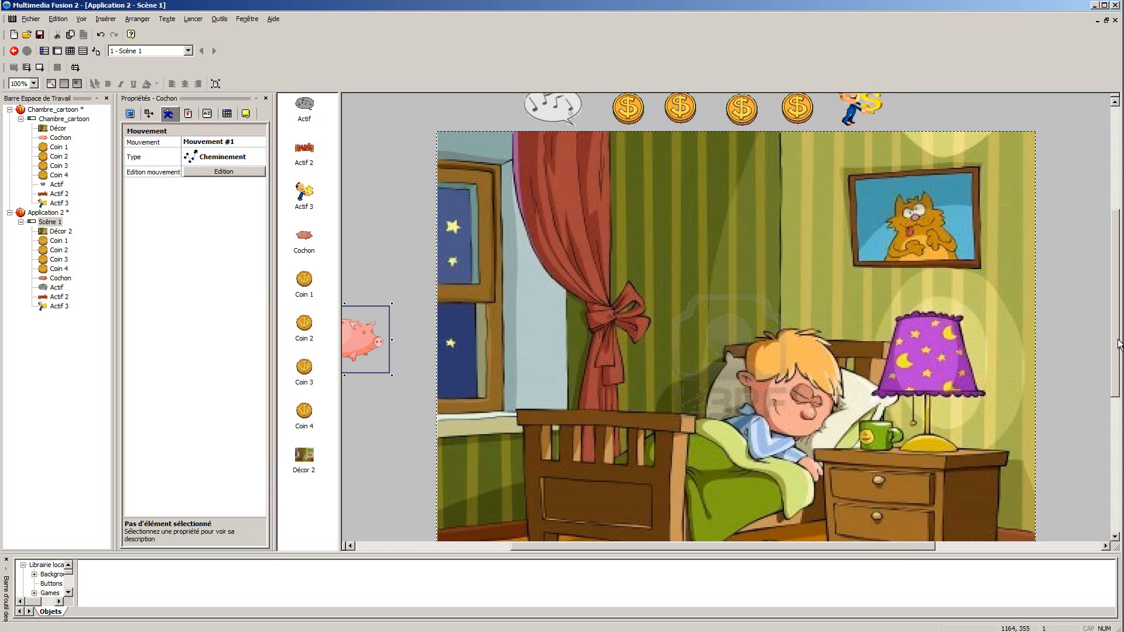
Reposition Cochon just outside the scene's left edge, level with the lower part of the bedroom window
{"action": "scroll", "coordinate": [1119, 343], "scroll_direction": "down", "scroll_amount": 2}
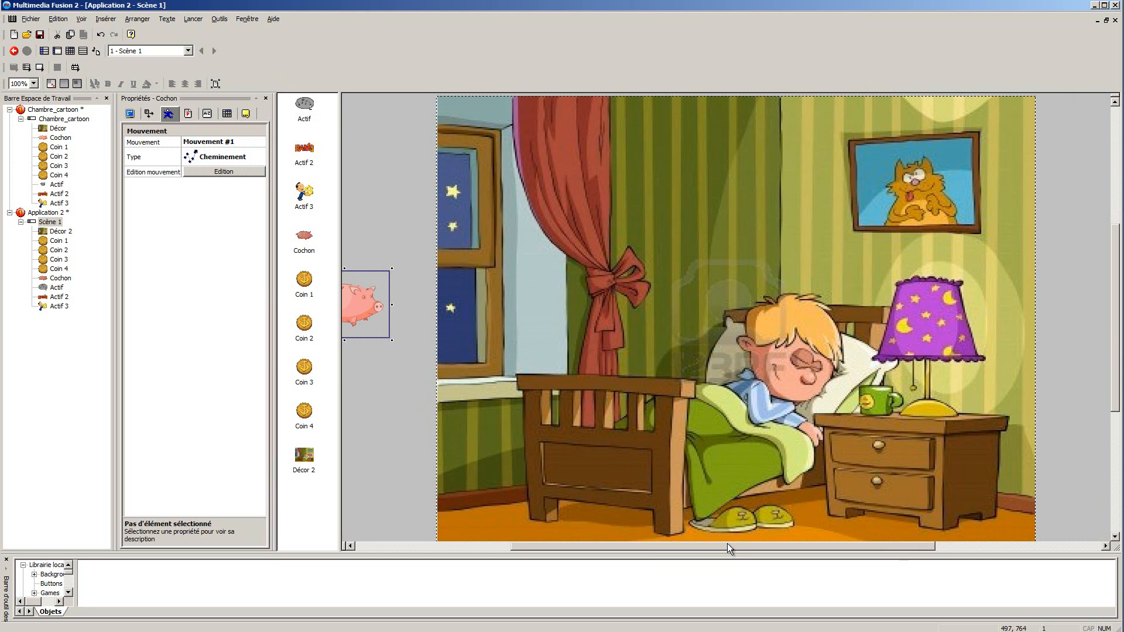
{"action": "left_click_drag", "start_coordinate": [727, 544], "coordinate": [698, 548]}
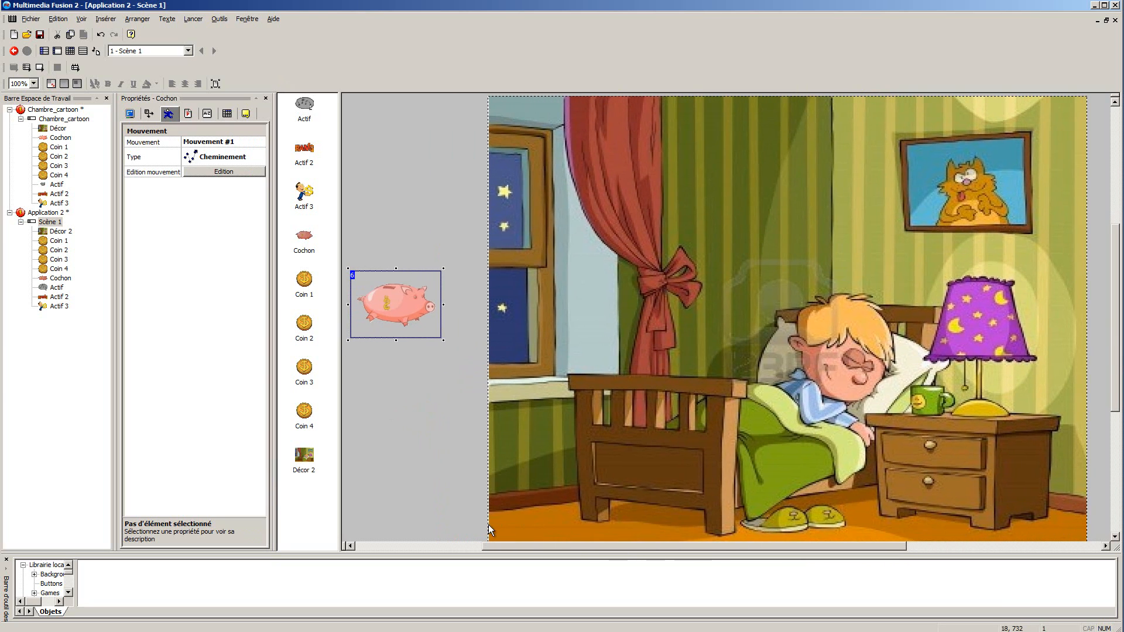
{"action": "left_click_drag", "start_coordinate": [399, 308], "coordinate": [445, 339]}
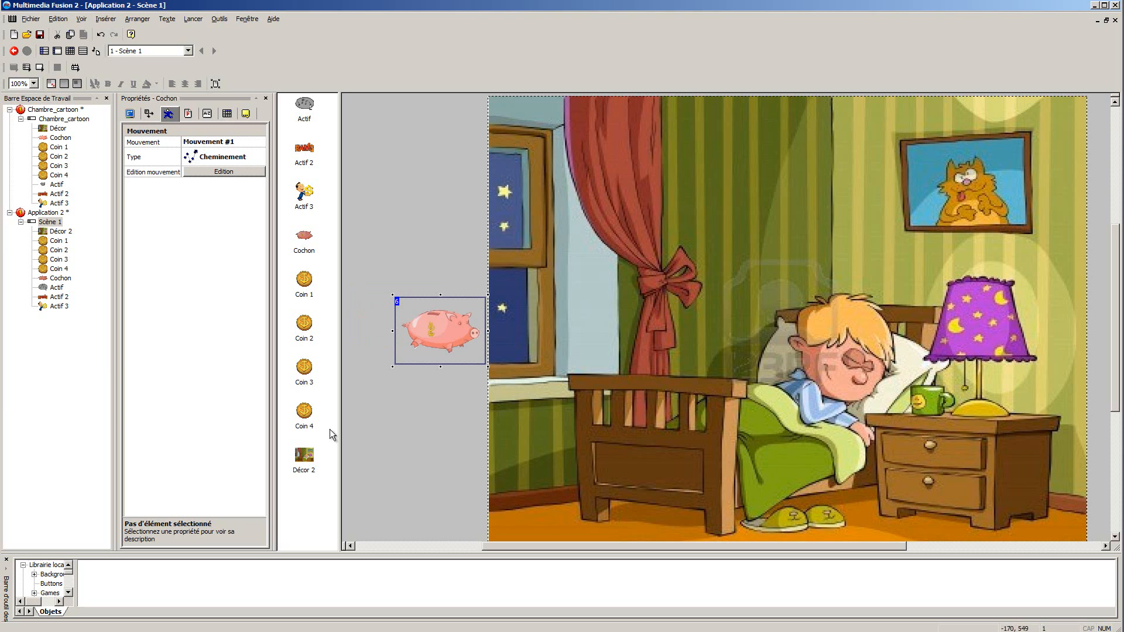
Record a curved freehand path for Cochon from its start over the curtain to the lampshade's lower edge, and test the movement
{"action": "left_click", "coordinate": [216, 172]}
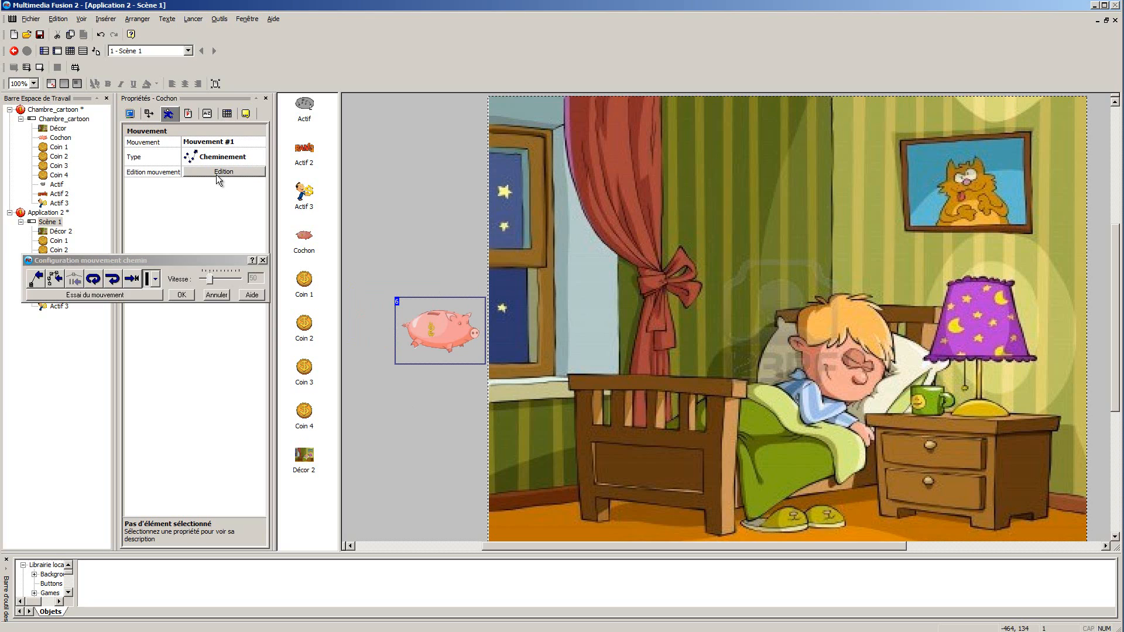
{"action": "left_click", "coordinate": [54, 279]}
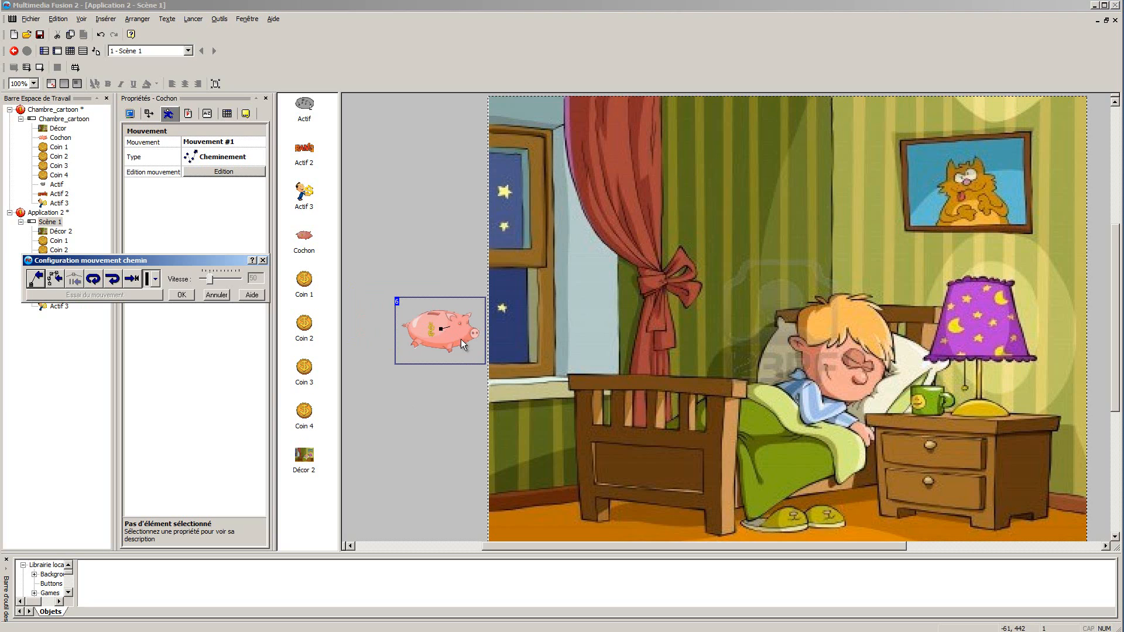
{"action": "mouse_move", "coordinate": [475, 324]}
{"action": "left_mouse_down"}
{"action": "mouse_move", "coordinate": [583, 247]}
{"action": "mouse_move", "coordinate": [698, 195]}
{"action": "mouse_move", "coordinate": [792, 191]}
{"action": "mouse_move", "coordinate": [926, 245]}
{"action": "left_mouse_up"}
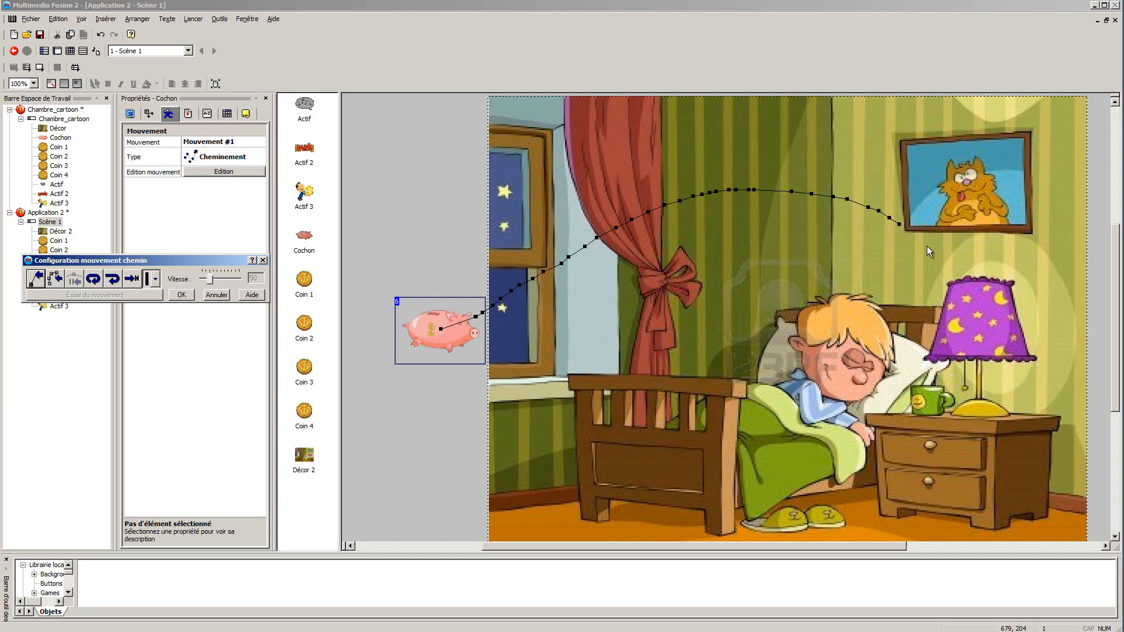
{"action": "left_click_drag", "start_coordinate": [1006, 354], "coordinate": [1009, 368]}
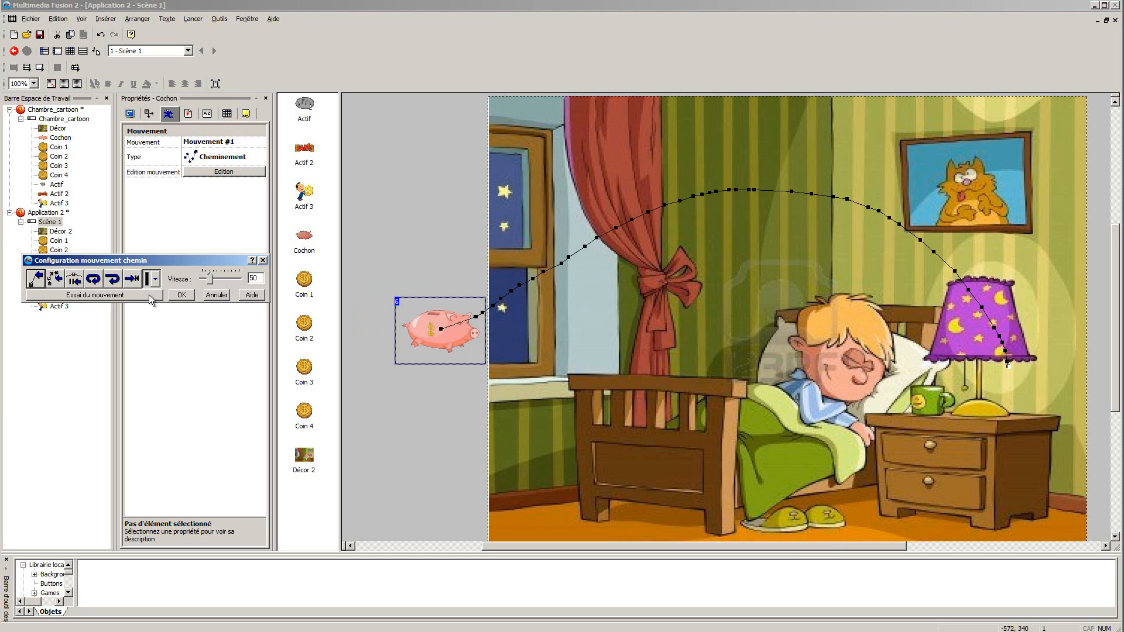
{"action": "left_click", "coordinate": [119, 296]}
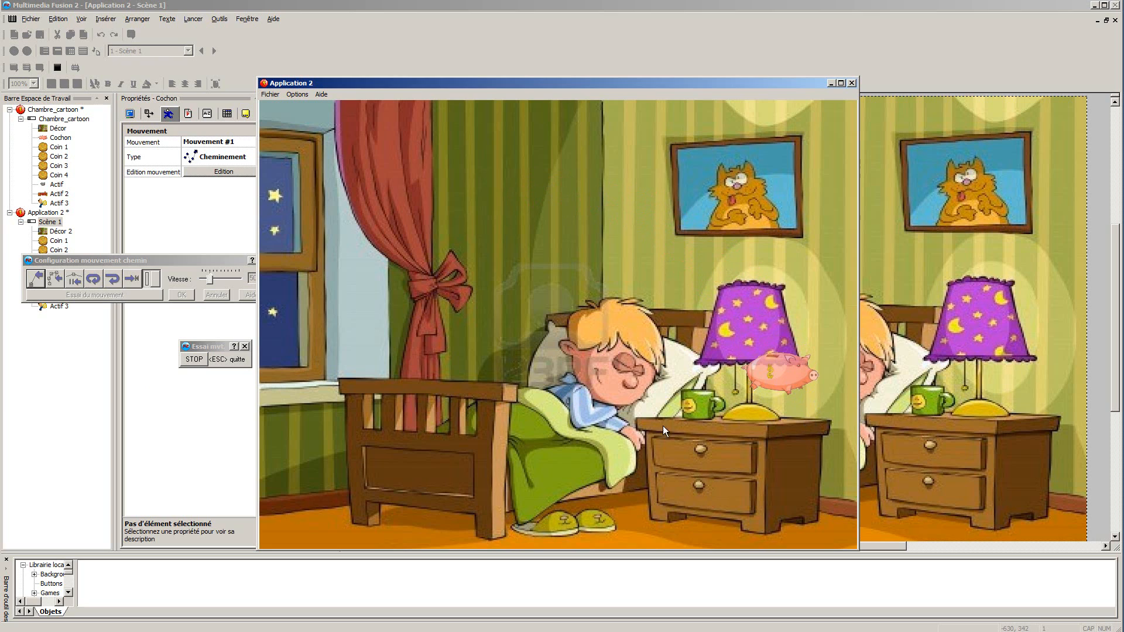
{"action": "left_click", "coordinate": [190, 357]}
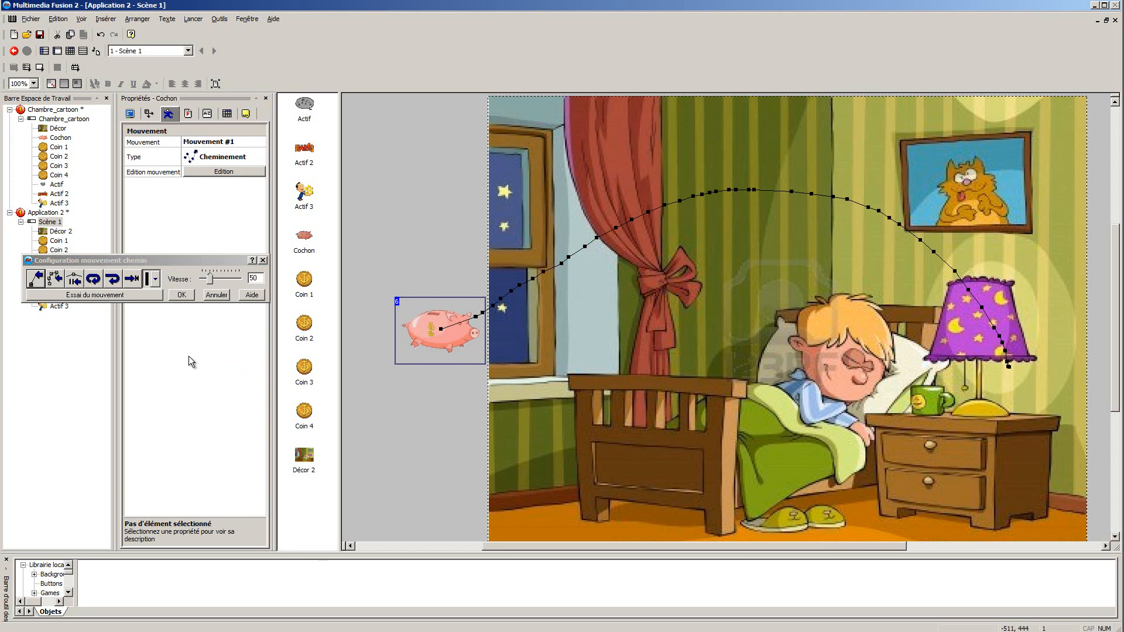
Extend the end of Cochon's path down to the top of the bedside table and test the movement again
{"action": "left_click", "coordinate": [1009, 364]}
{"action": "left_click_drag", "start_coordinate": [1009, 366], "coordinate": [1015, 370]}
{"action": "left_click", "coordinate": [91, 297]}
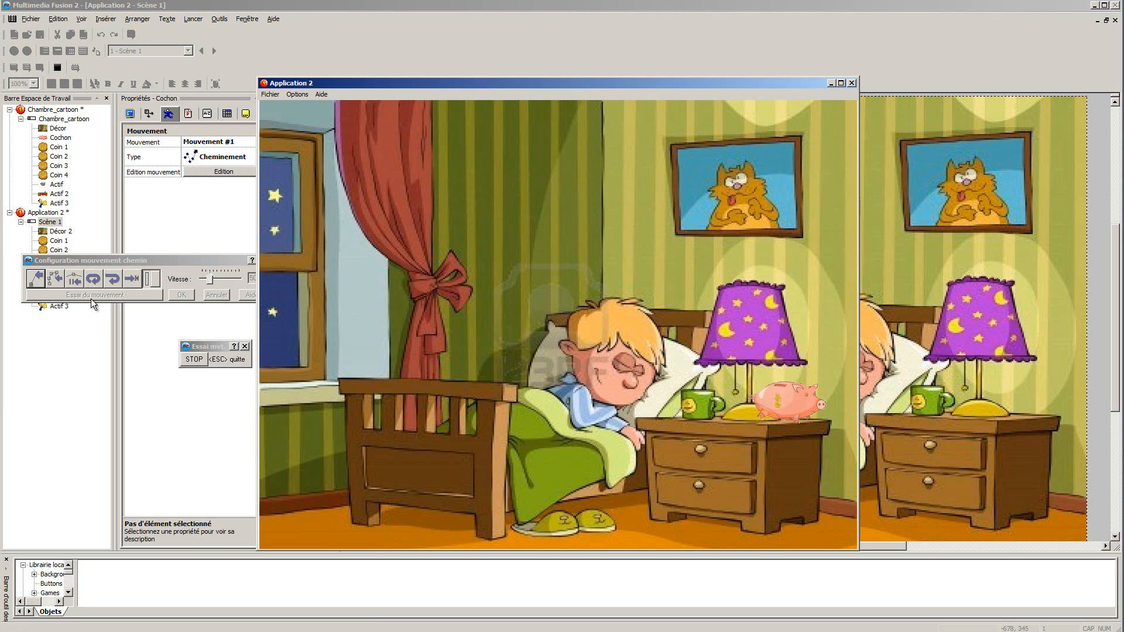
{"action": "left_click", "coordinate": [194, 359]}
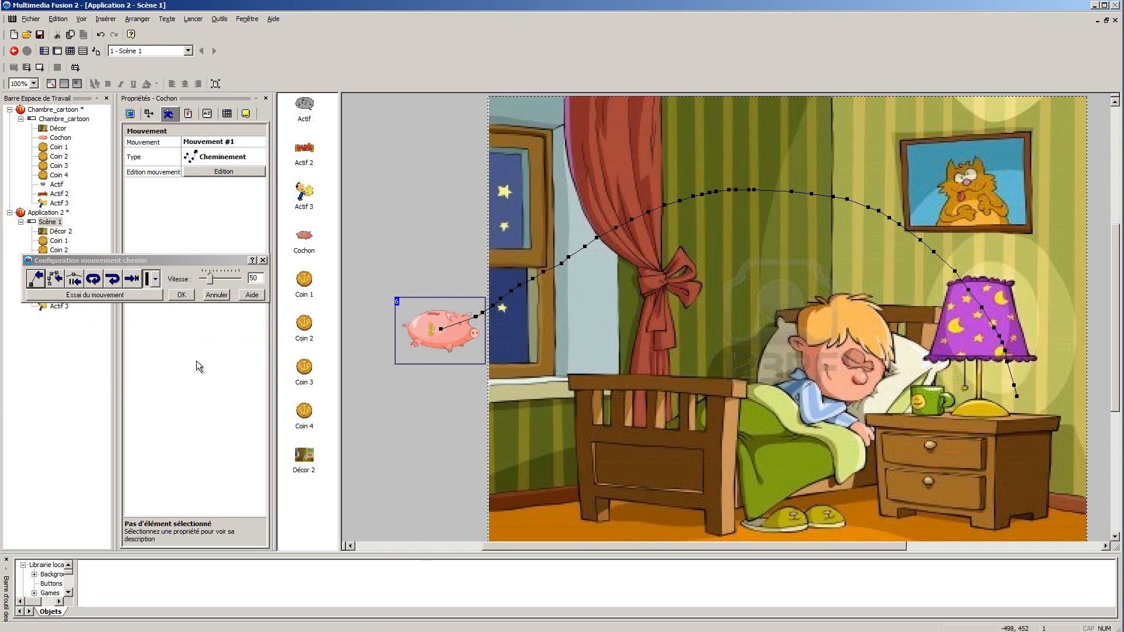
Accept Cochon's path movement, run the scene to check it with the coins, and close the test run
{"action": "left_click", "coordinate": [181, 296]}
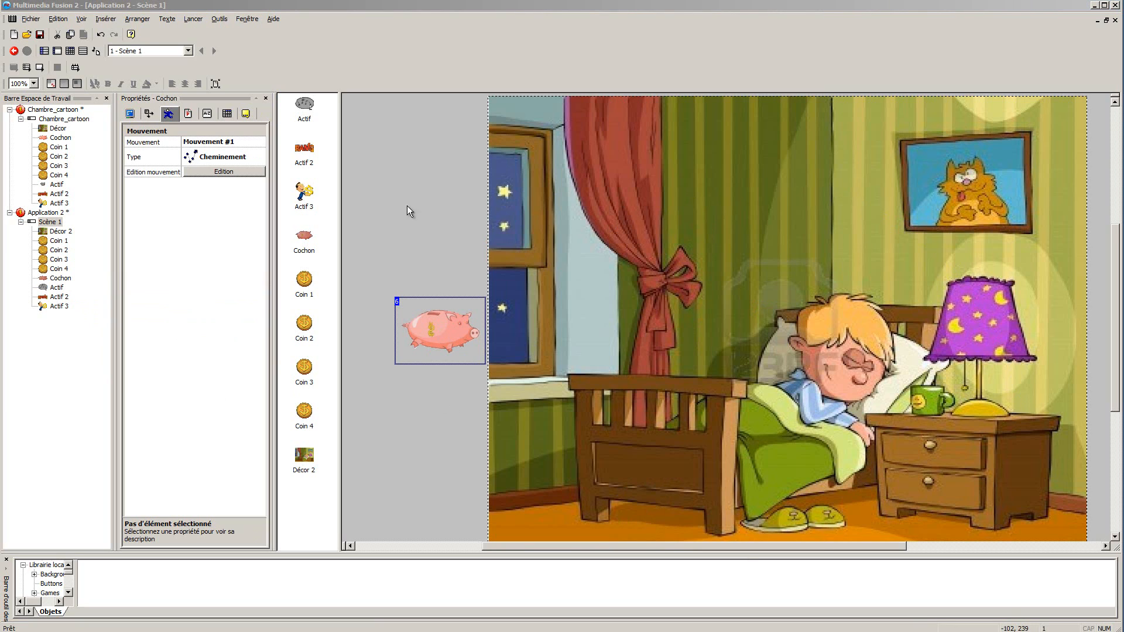
{"action": "left_click", "coordinate": [33, 68]}
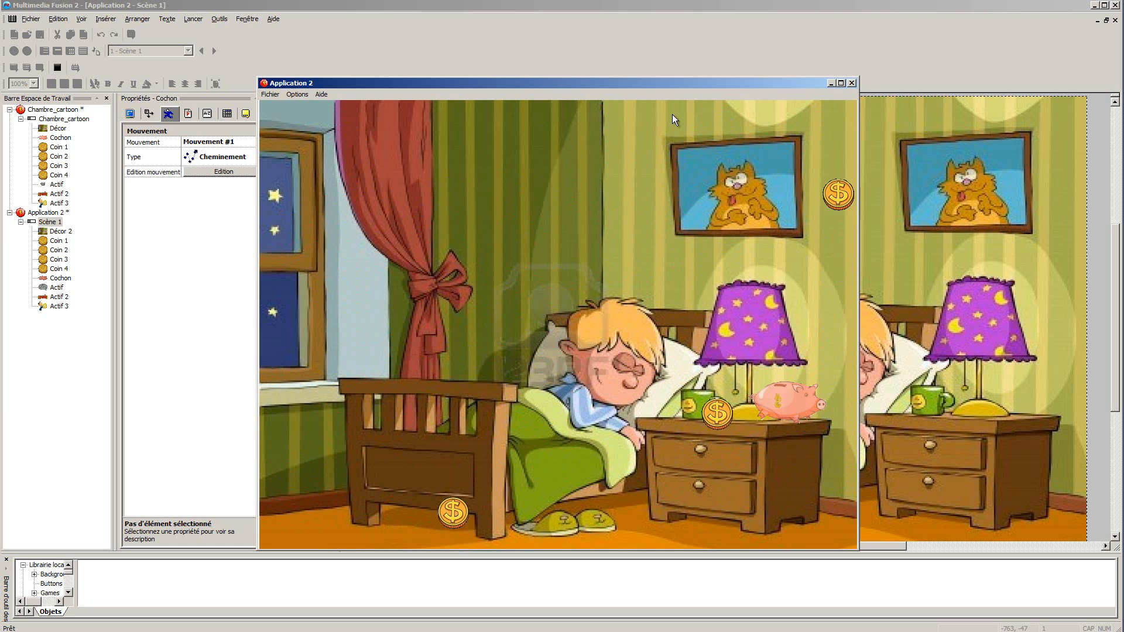
{"action": "left_click", "coordinate": [852, 83]}
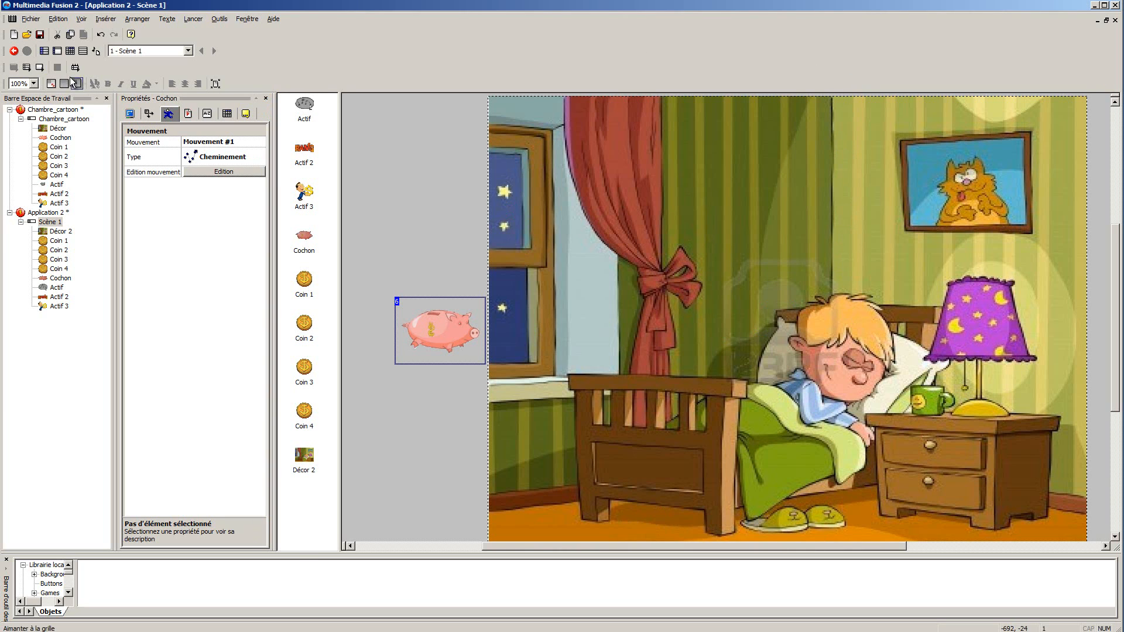
Add a timer condition in the scene's event grid that tests whether the timer equals 0 seconds
{"action": "left_click", "coordinate": [71, 51]}
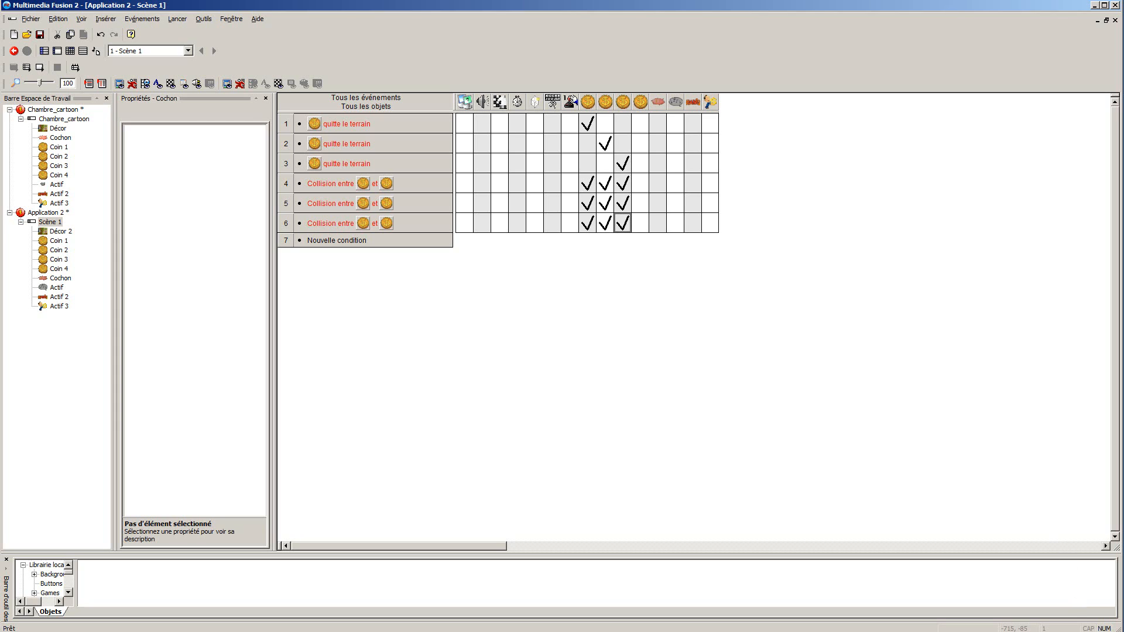
{"action": "left_click", "coordinate": [1087, 631]}
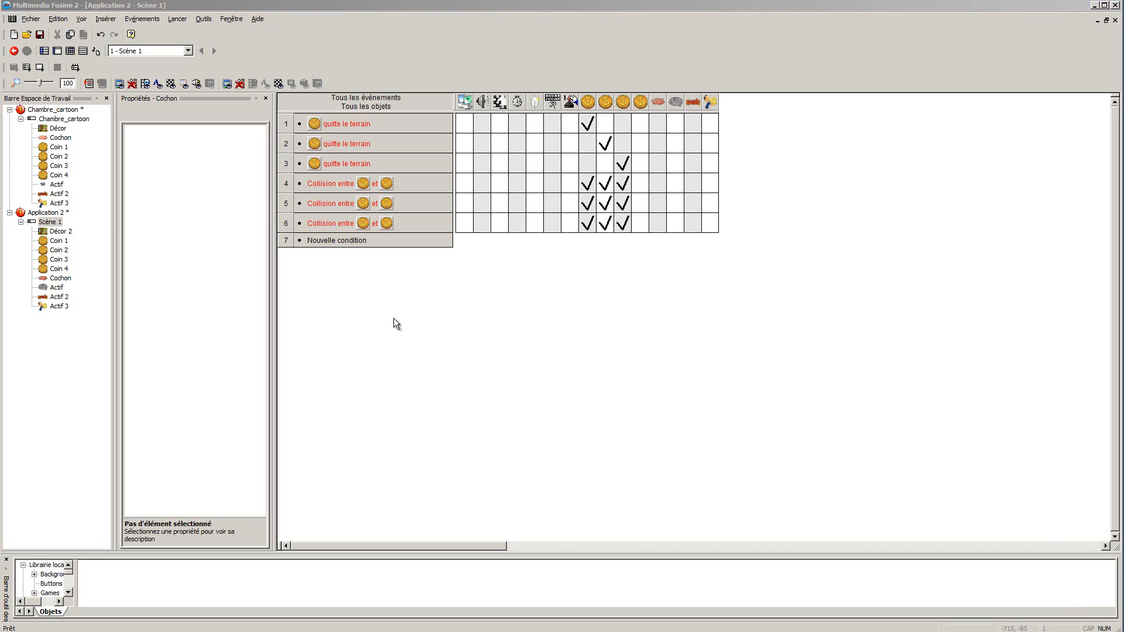
{"action": "left_click", "coordinate": [343, 241]}
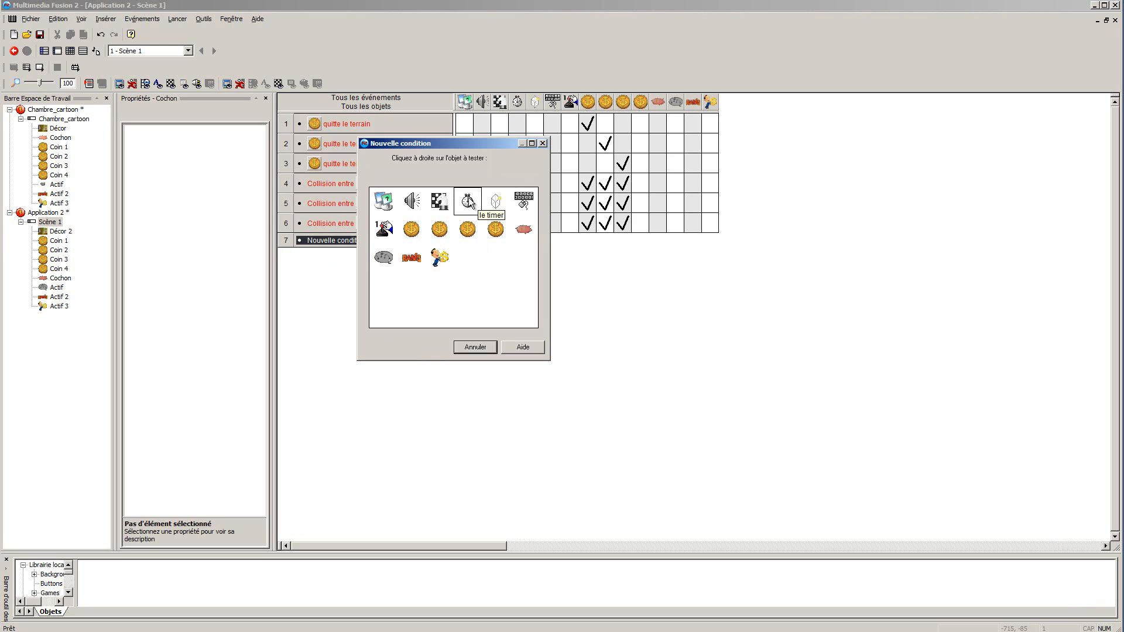
{"action": "right_click", "coordinate": [468, 202]}
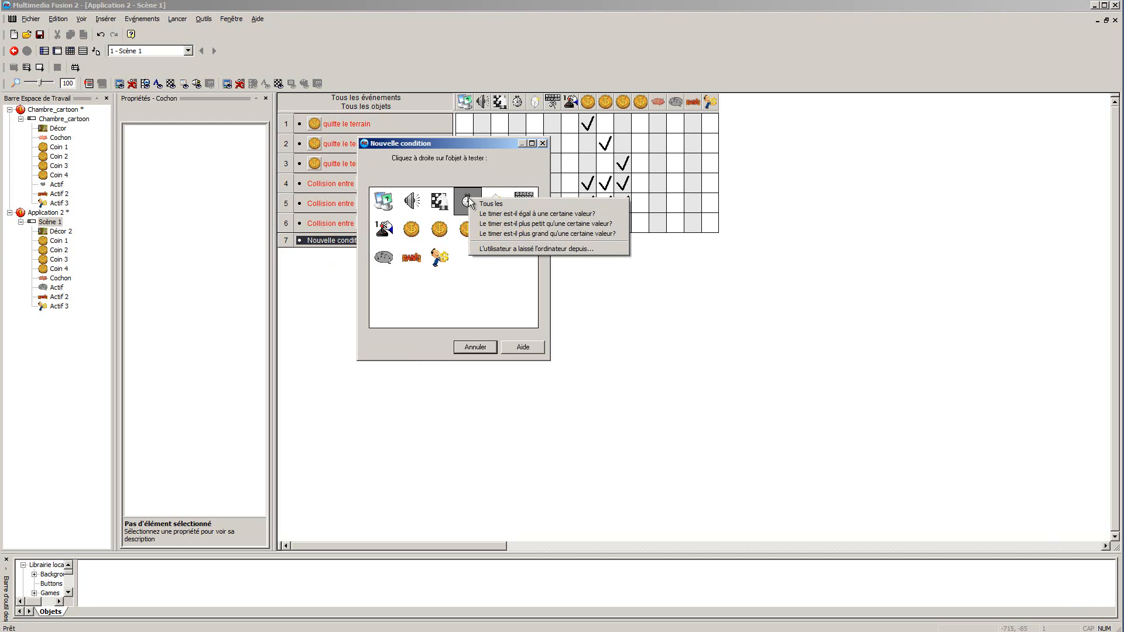
{"action": "left_click", "coordinate": [545, 215]}
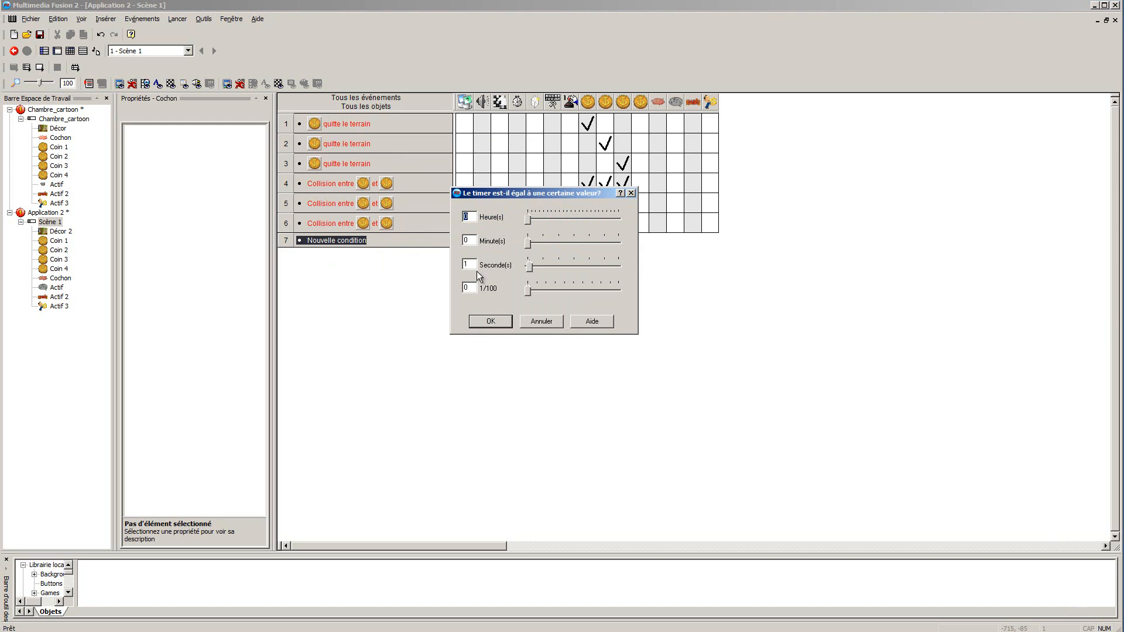
{"action": "left_click_drag", "start_coordinate": [472, 265], "coordinate": [436, 266]}
{"action": "type", "text": "0"}
{"action": "left_click", "coordinate": [498, 321]}
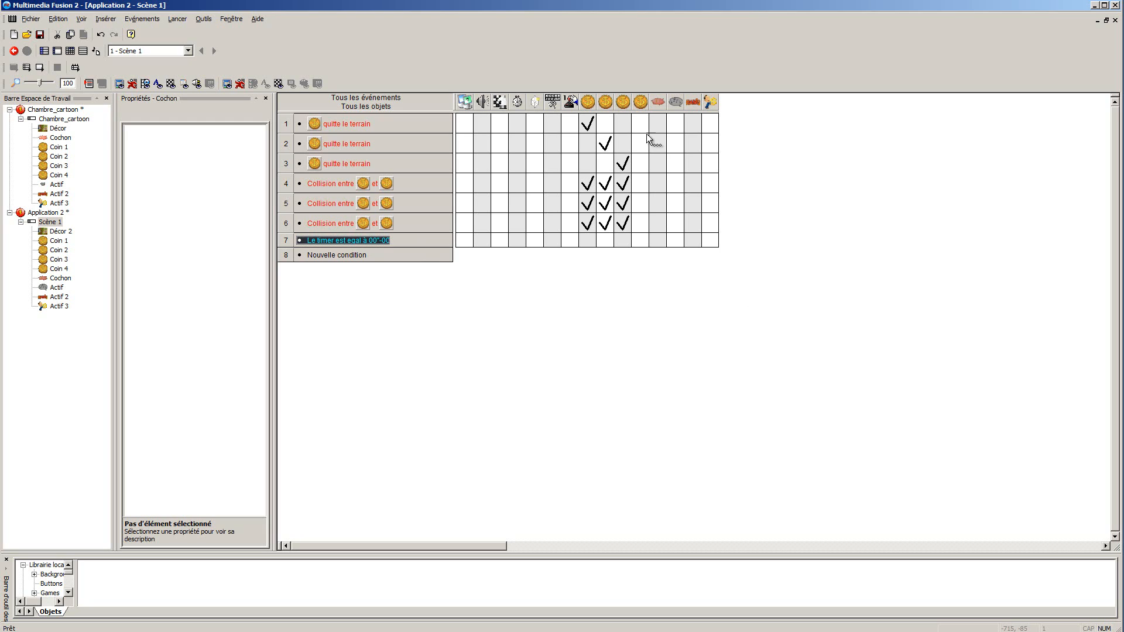
Add the Stop movement action for Cochon to the 0-second timer event, test the application and close the run
{"action": "left_click", "coordinate": [660, 241]}
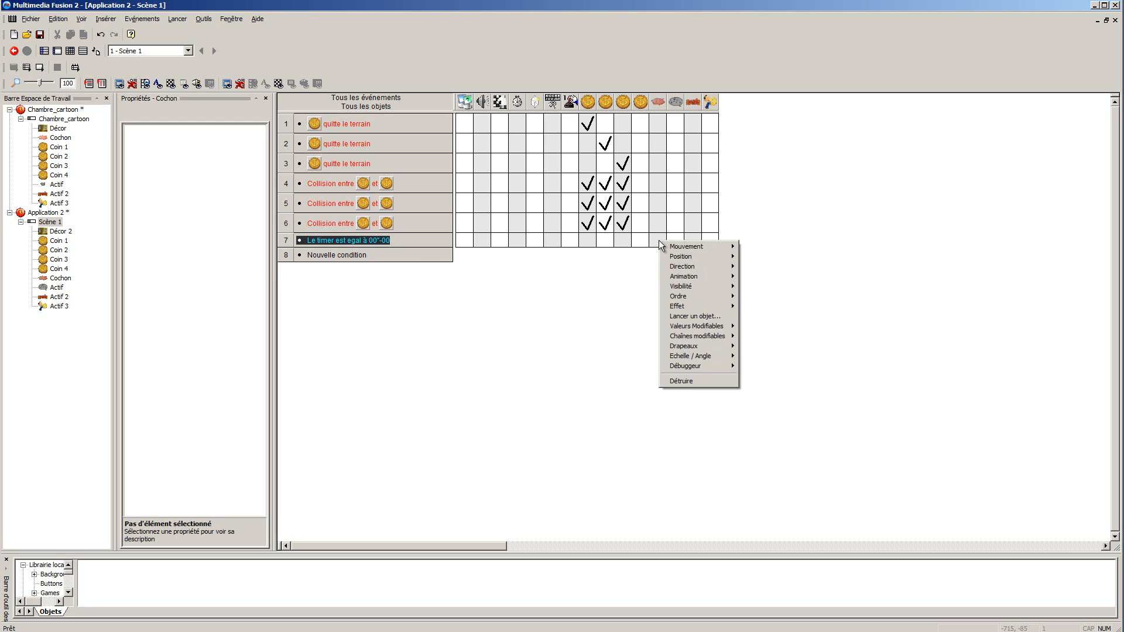
{"action": "mouse_move", "coordinate": [688, 247]}
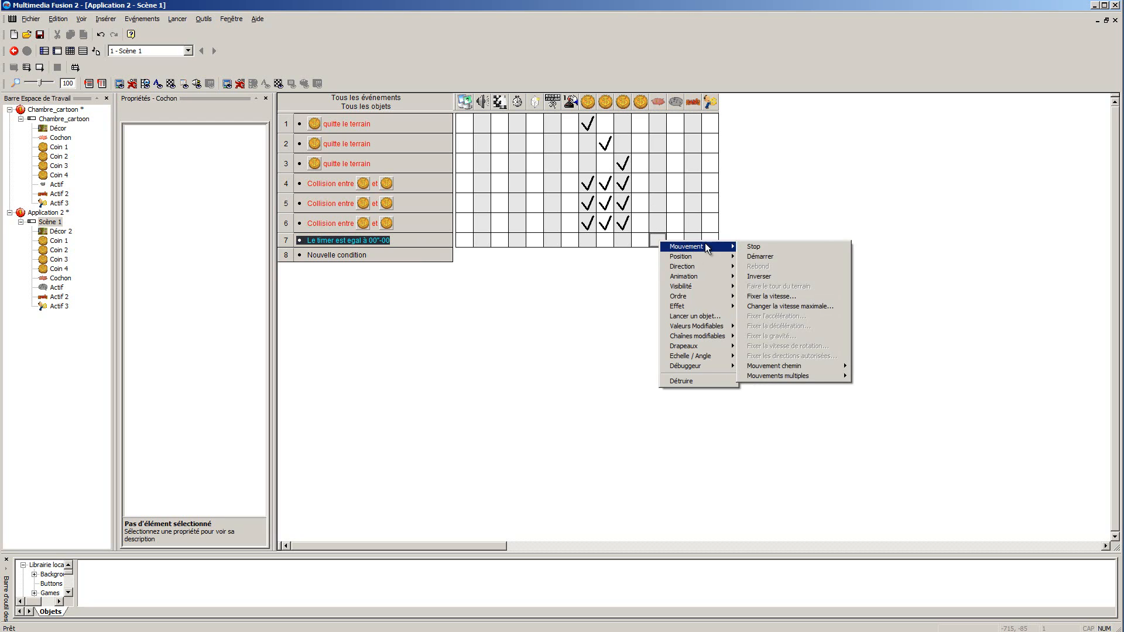
{"action": "left_click", "coordinate": [774, 247]}
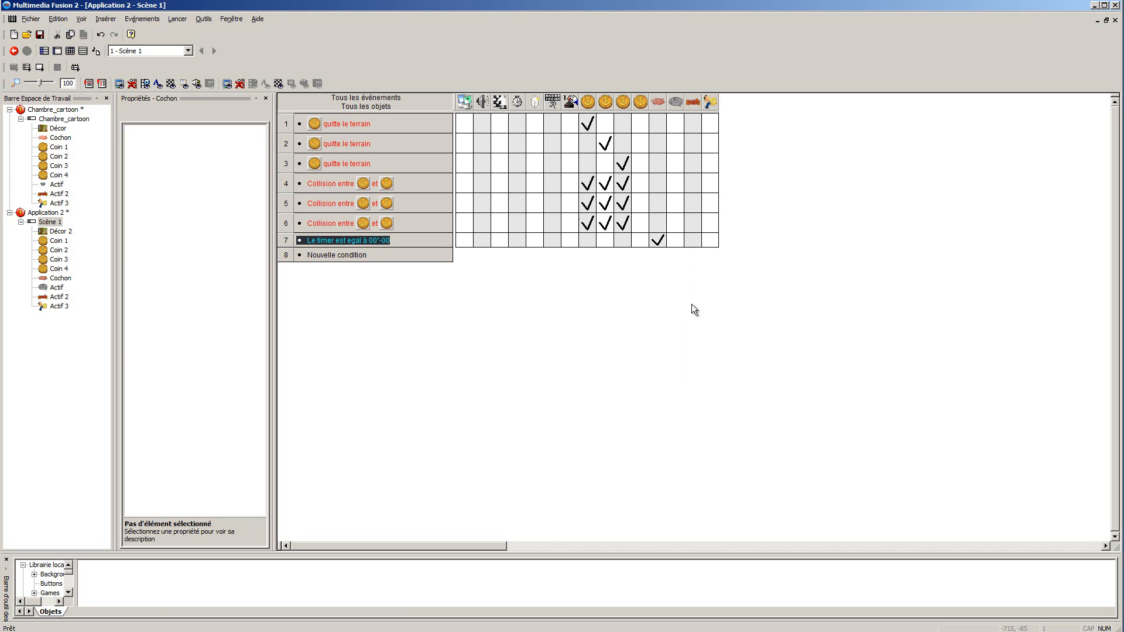
{"action": "left_click", "coordinate": [40, 68]}
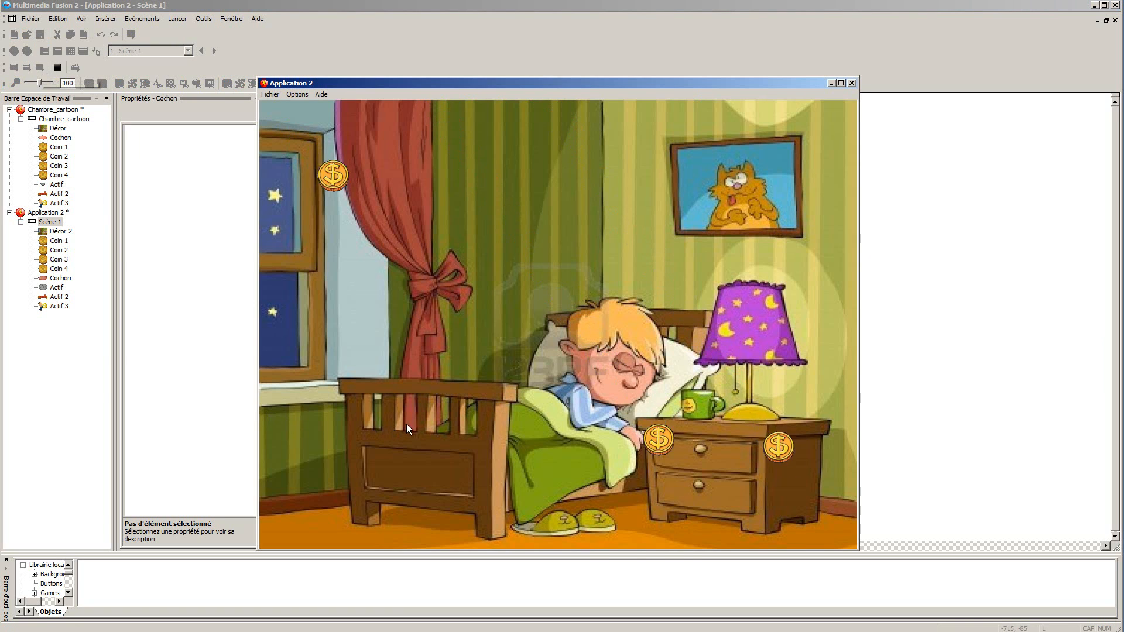
{"action": "left_click", "coordinate": [850, 85]}
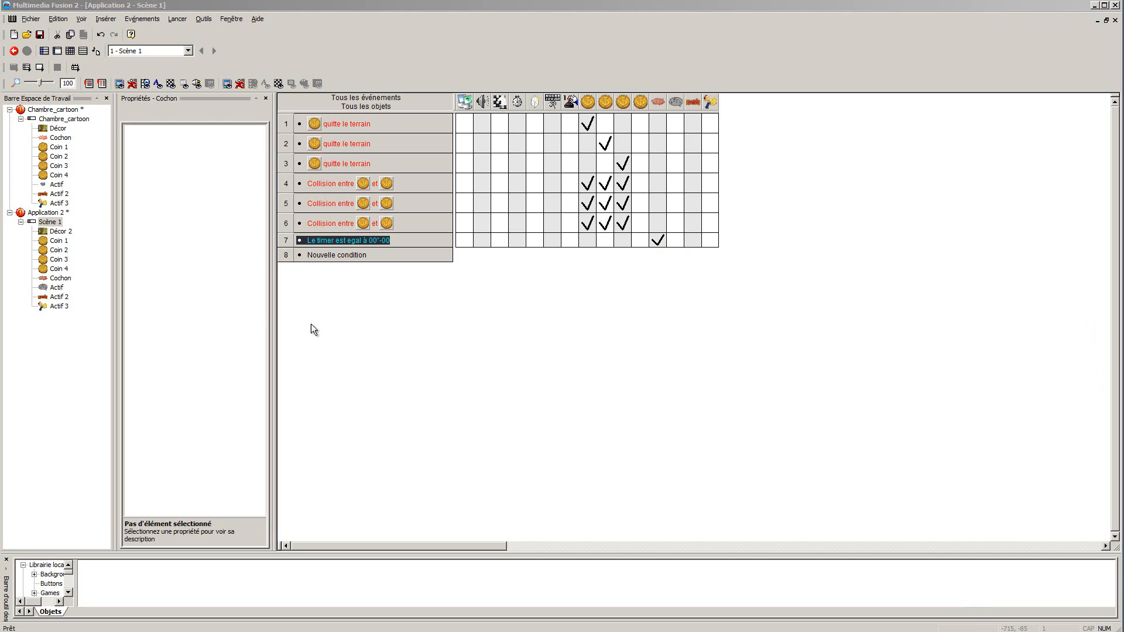
Duplicate the 0-second timer condition as a new event and set the copy to 5 seconds
{"action": "left_click", "coordinate": [344, 240]}
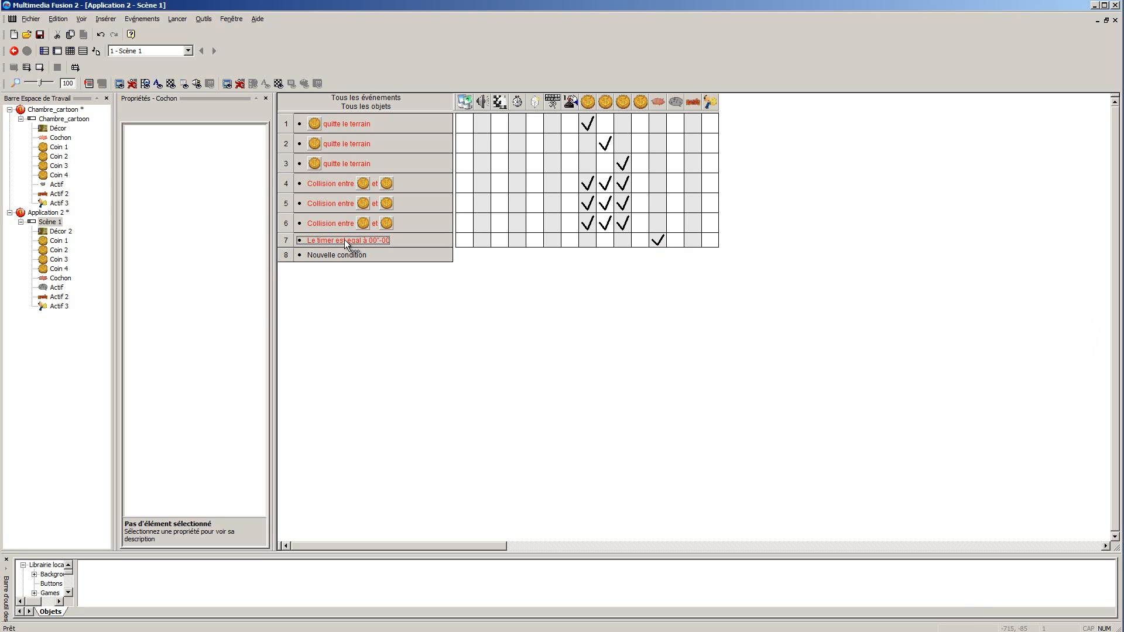
{"action": "left_click", "coordinate": [345, 256]}
{"action": "left_click_drag", "start_coordinate": [349, 244], "coordinate": [350, 255]}
{"action": "double_click", "coordinate": [350, 255]}
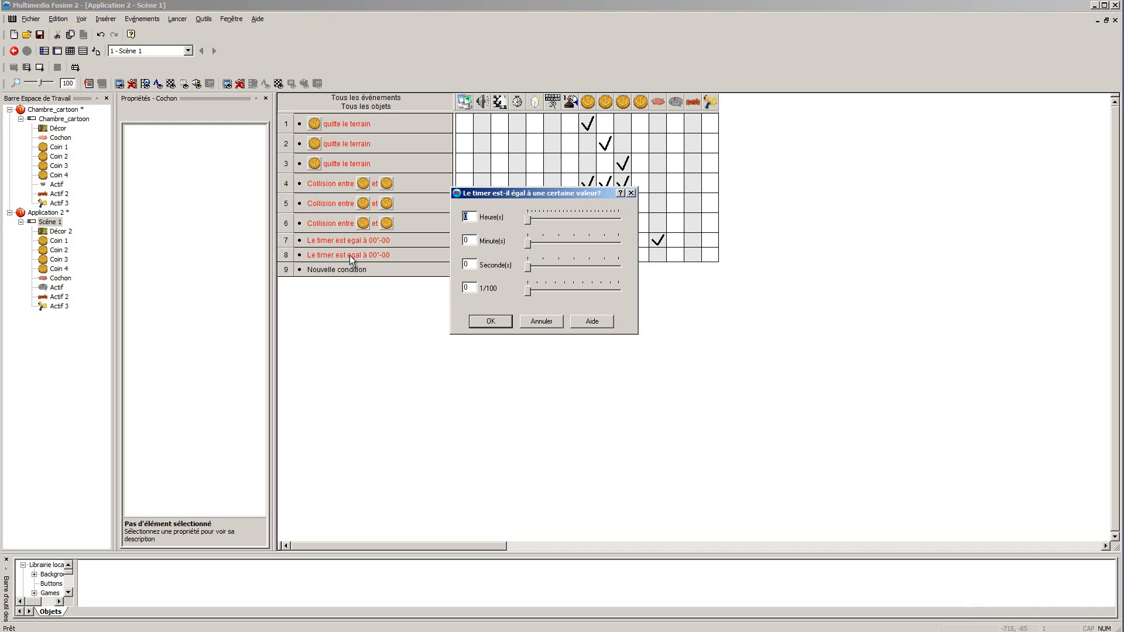
{"action": "double_click", "coordinate": [474, 266]}
{"action": "type", "text": "5"}
{"action": "left_click", "coordinate": [490, 325]}
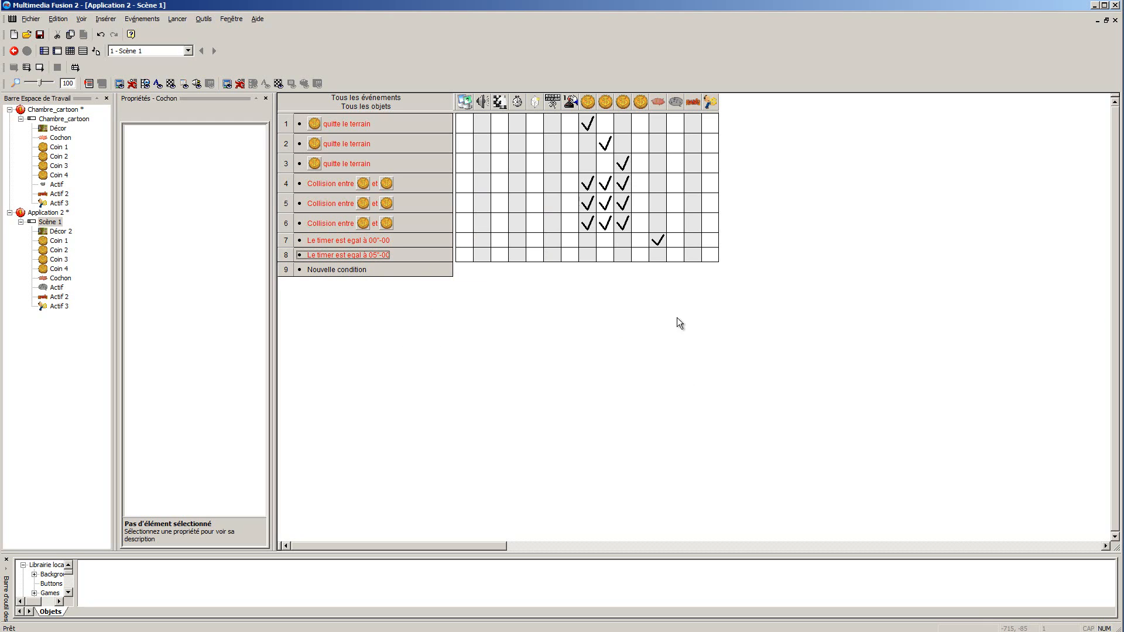
Add the Démarrer movement action for Cochon to the 5-second timer event, test the application and close the run
{"action": "right_click", "coordinate": [658, 255]}
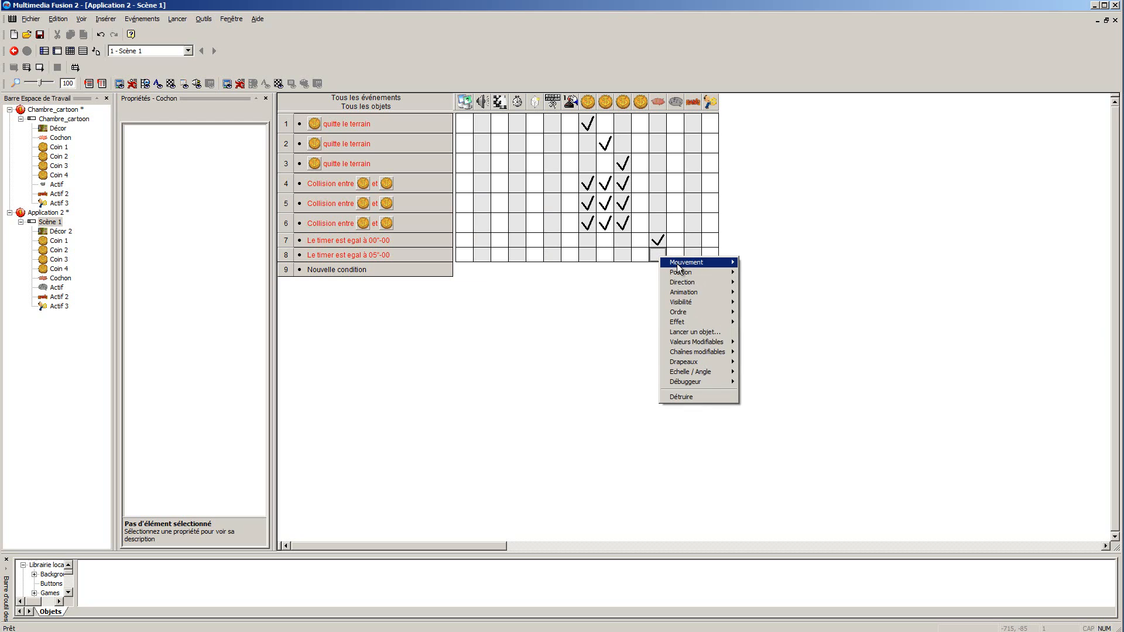
{"action": "mouse_move", "coordinate": [677, 268]}
{"action": "left_click", "coordinate": [781, 273]}
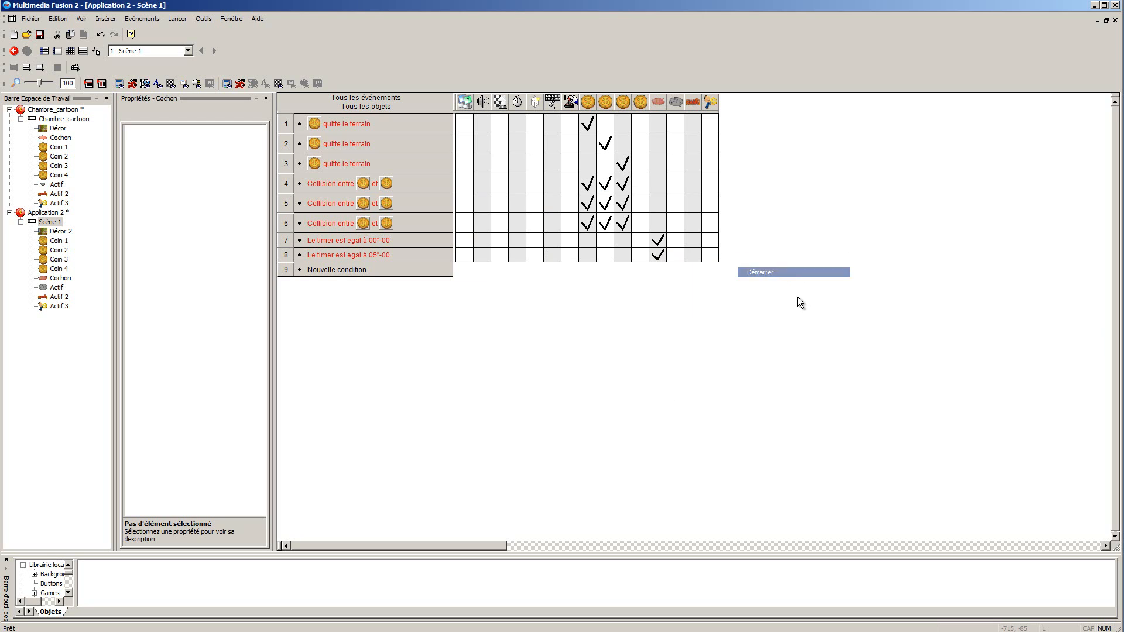
{"action": "left_click", "coordinate": [38, 66]}
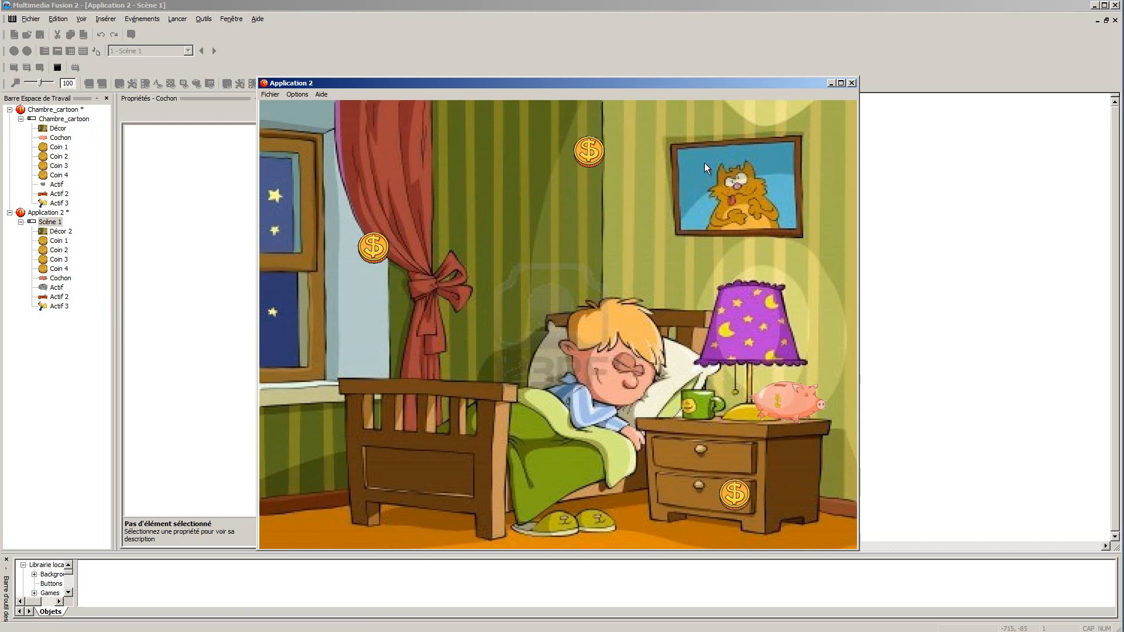
{"action": "left_click", "coordinate": [852, 83]}
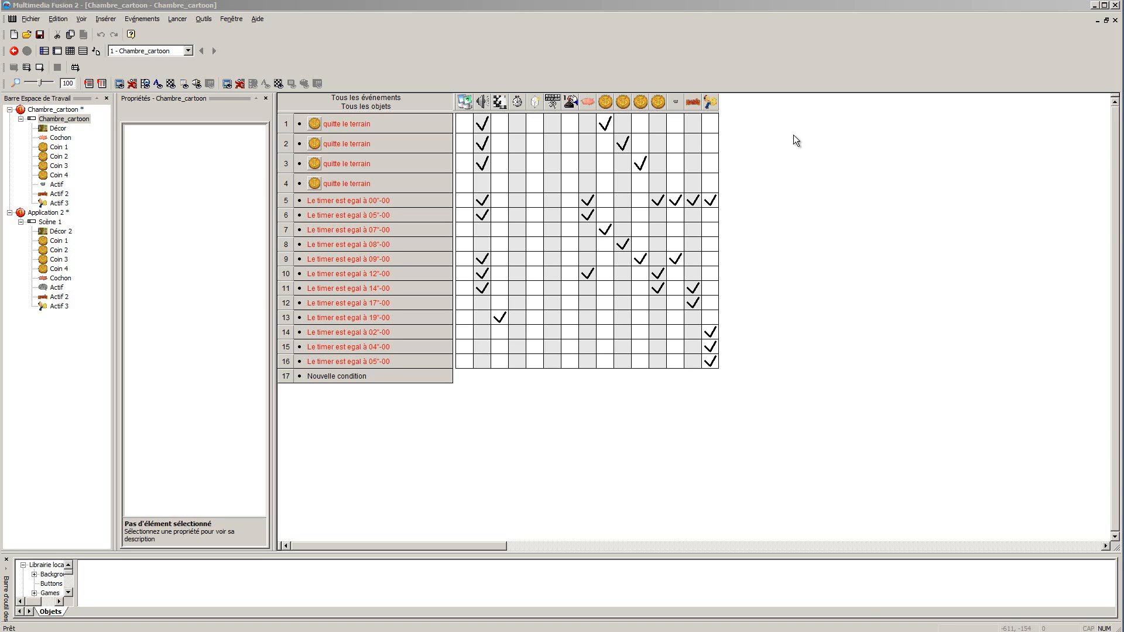
Run the Chambre_cartoon application to review its timed events, closing each test run
{"action": "left_click", "coordinate": [41, 68]}
{"action": "mouse_move", "coordinate": [712, 201]}
{"action": "left_click", "coordinate": [40, 68]}
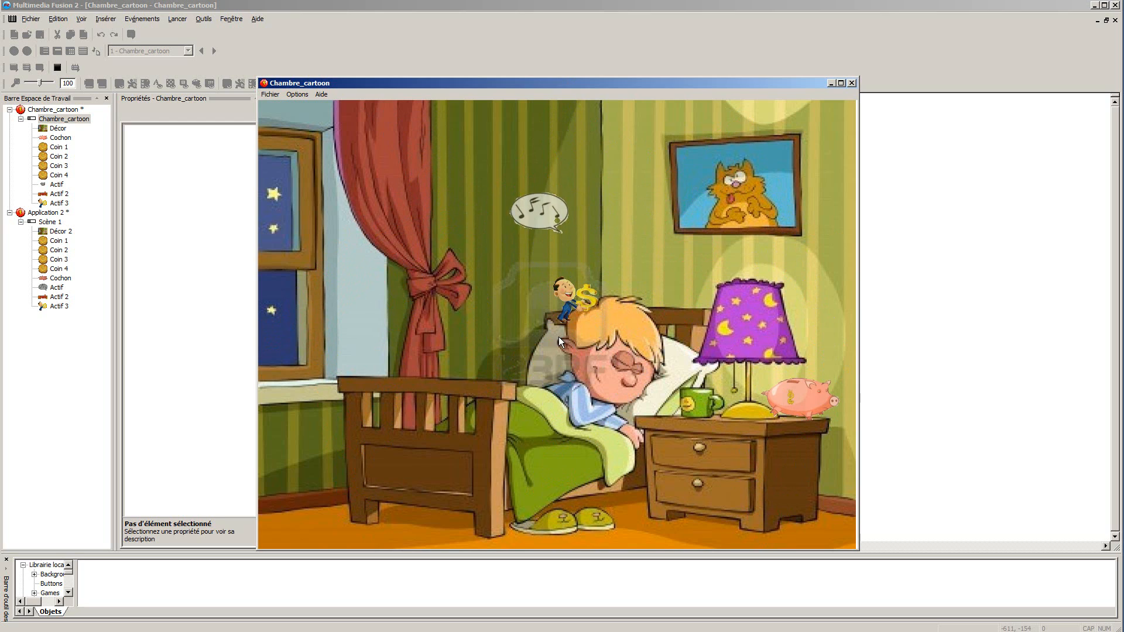
{"action": "left_click", "coordinate": [852, 83]}
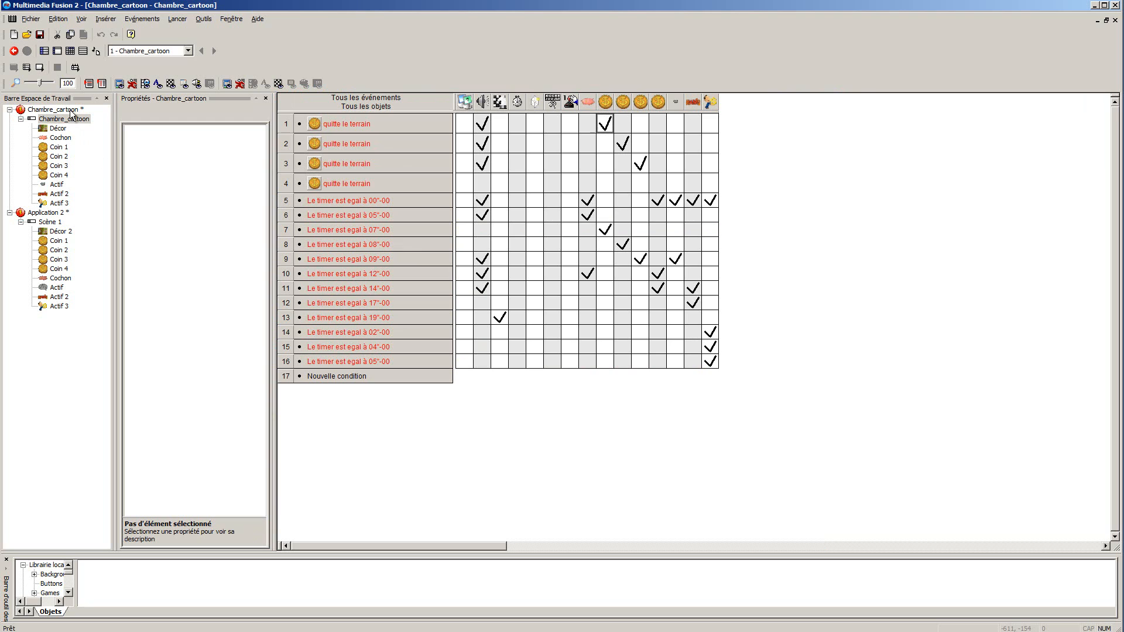
{"action": "left_click", "coordinate": [41, 69]}
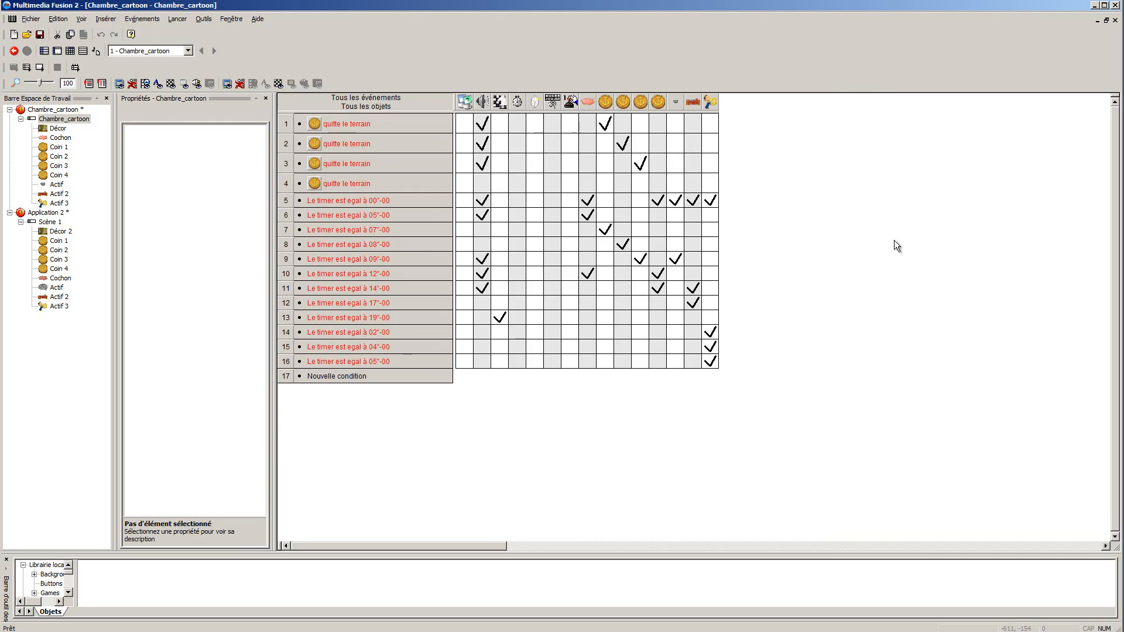
{"action": "left_click", "coordinate": [851, 84]}
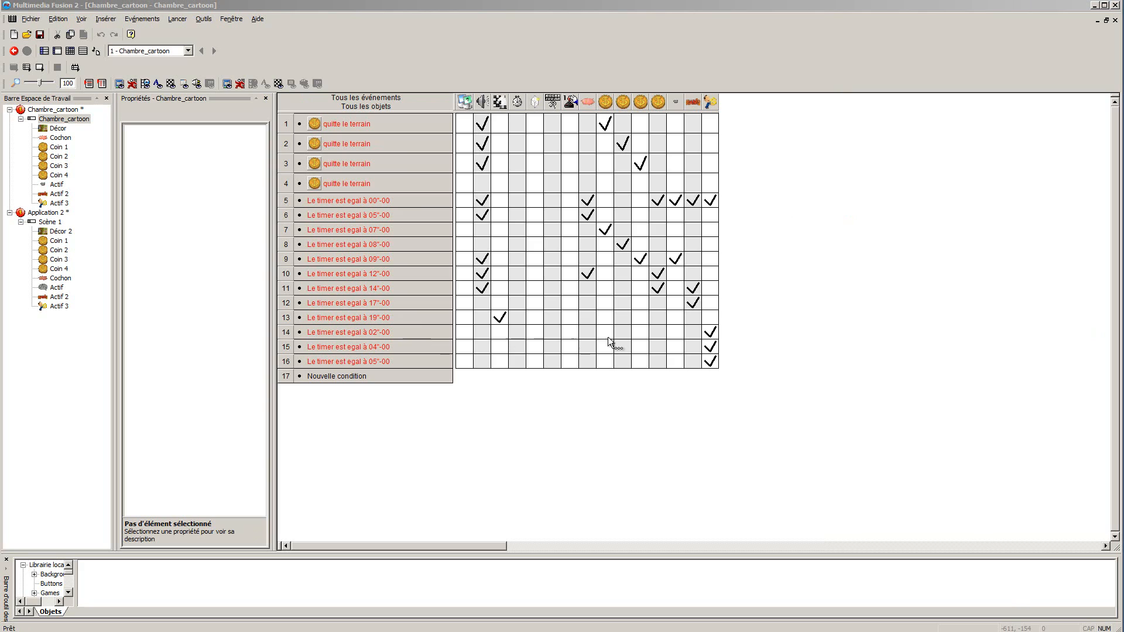
Review the actions available for Actif 3 in the 2-second and 4-second timer events, and test-run Chambre_cartoon
{"action": "mouse_move", "coordinate": [709, 332]}
{"action": "left_click", "coordinate": [86, 51]}
{"action": "right_click", "coordinate": [712, 334]}
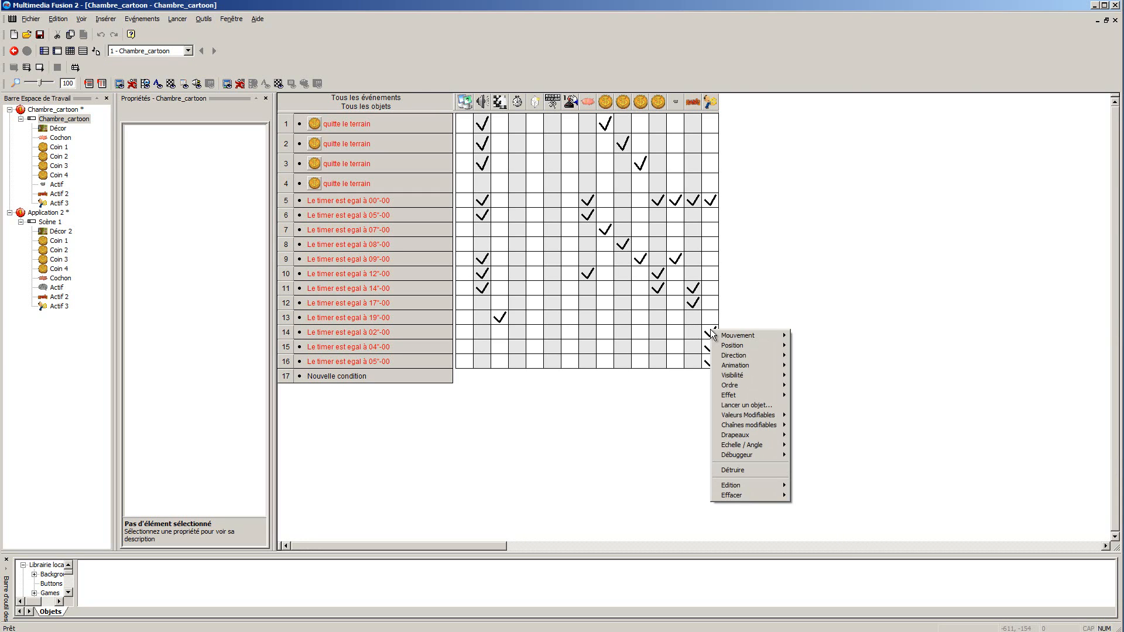
{"action": "mouse_move", "coordinate": [731, 395]}
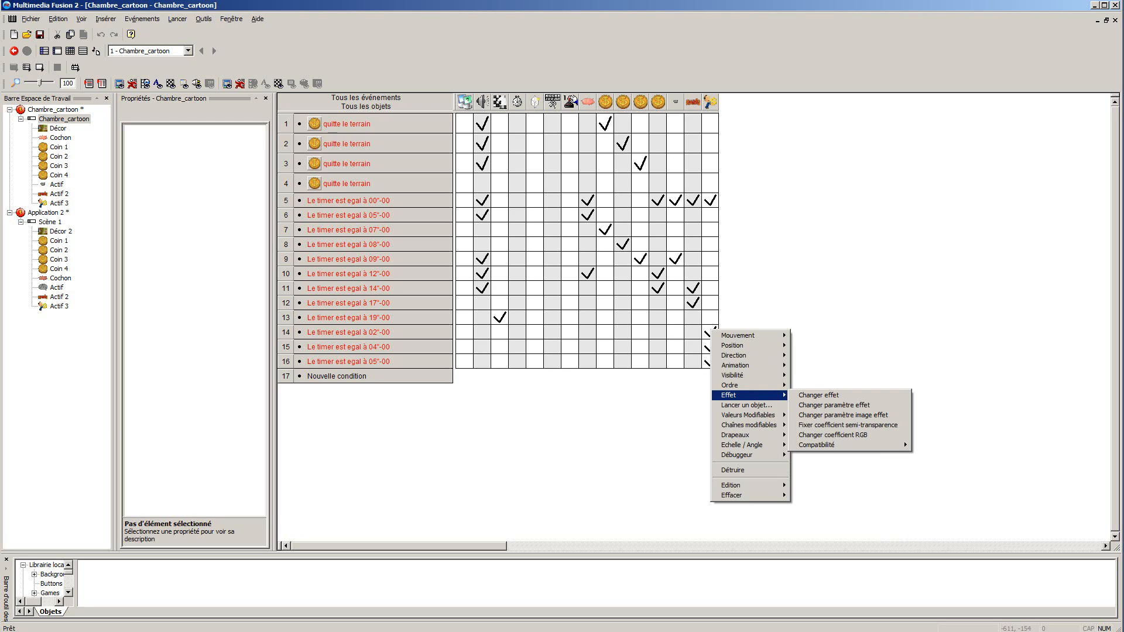
{"action": "left_click", "coordinate": [700, 398]}
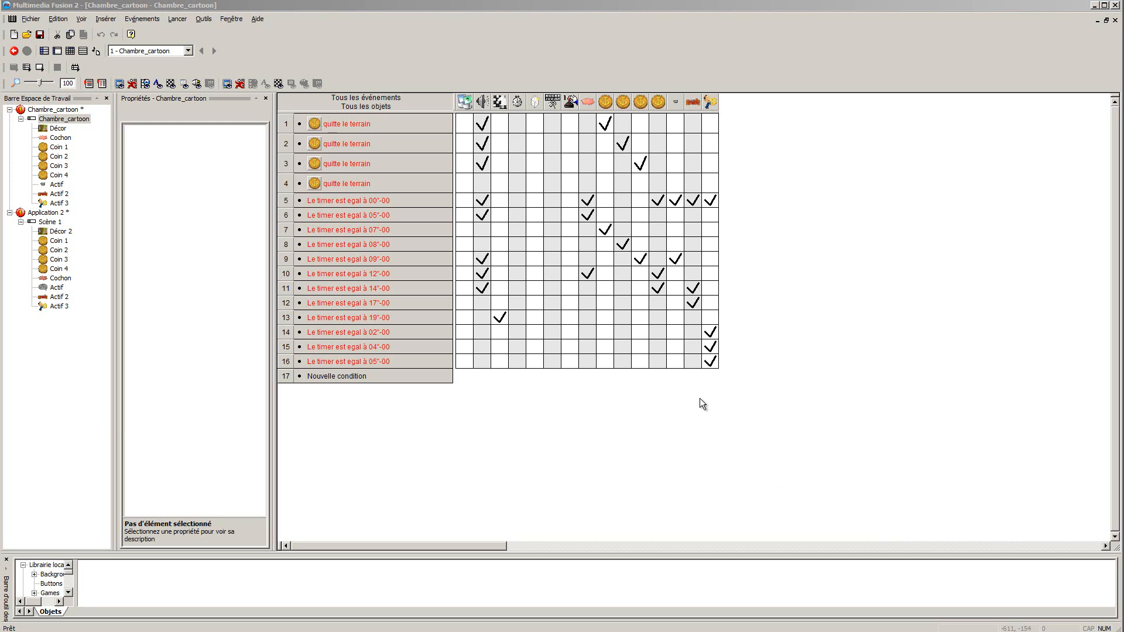
{"action": "right_click", "coordinate": [711, 348]}
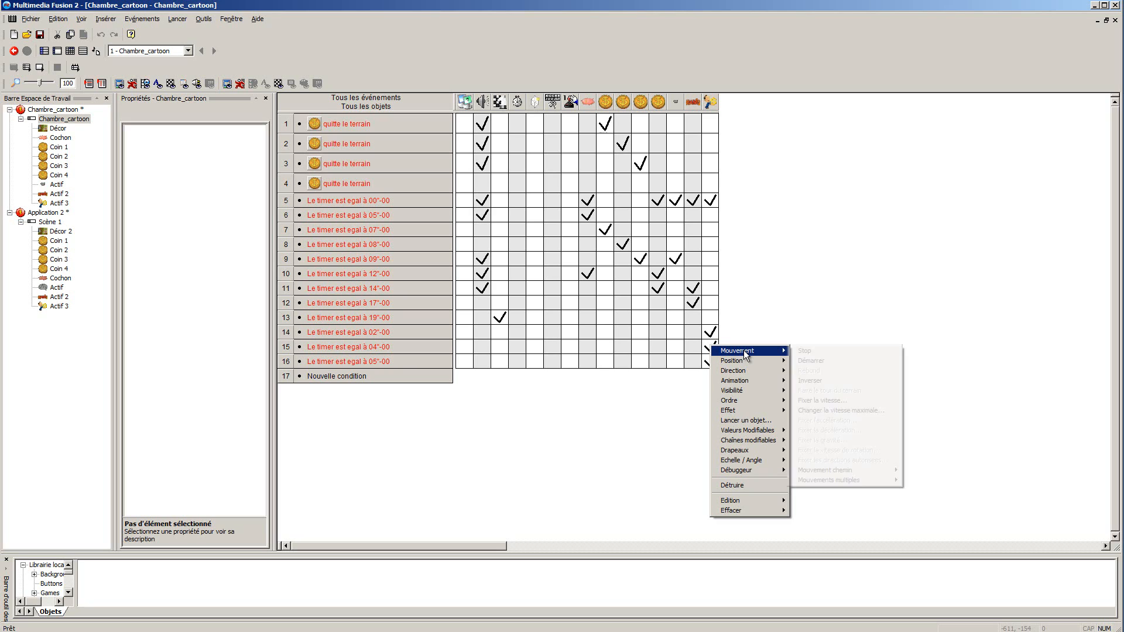
{"action": "left_click", "coordinate": [820, 307]}
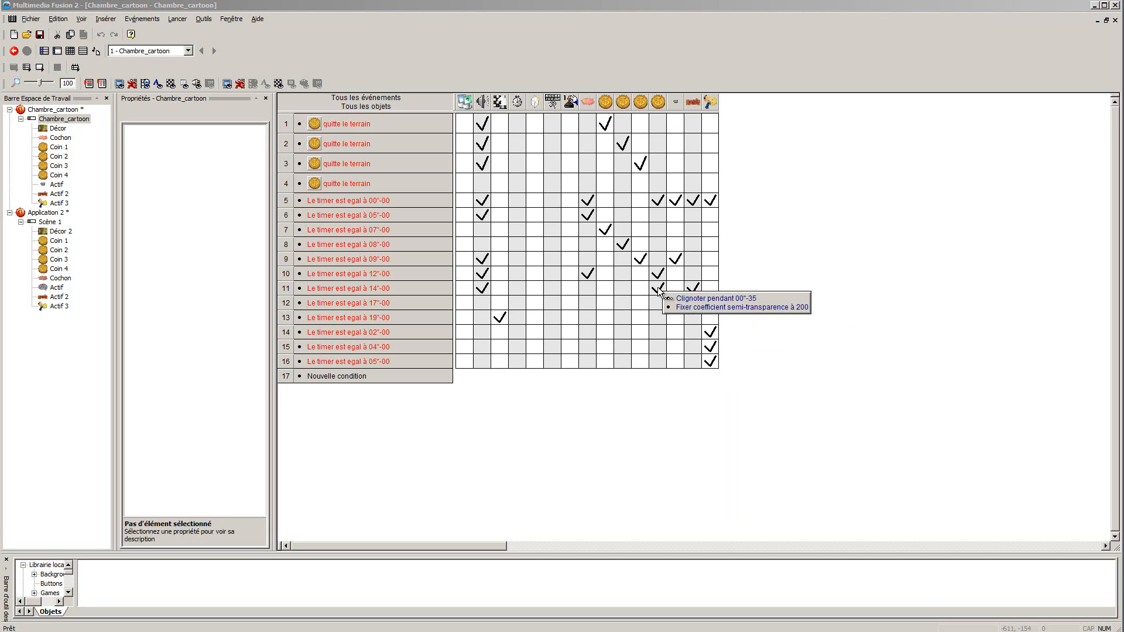
{"action": "key", "text": "F8"}
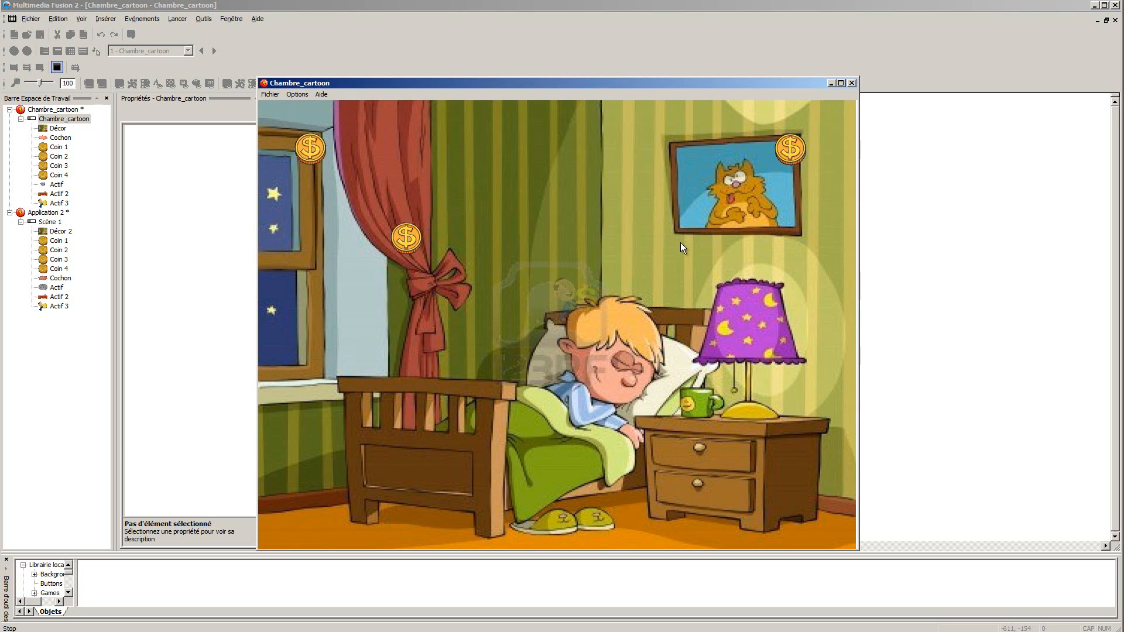
{"action": "left_click", "coordinate": [852, 84]}
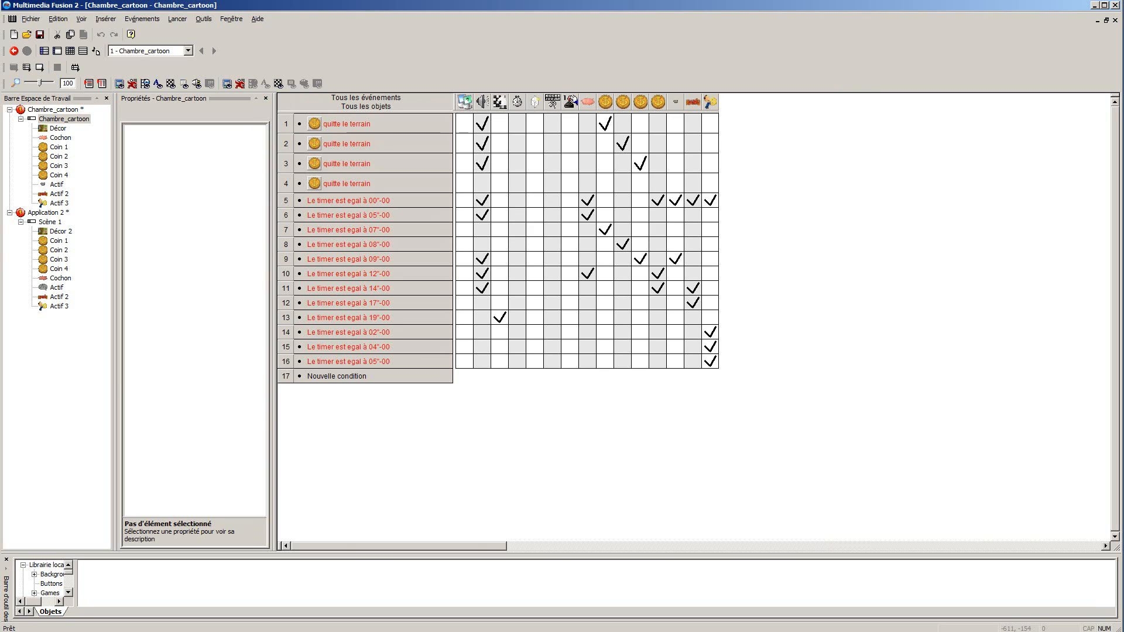
Add the BWKnight object from the Chess library to Scène 1 of Application 2, on the wall just above the boy's pillow
{"action": "double_click", "coordinate": [50, 221]}
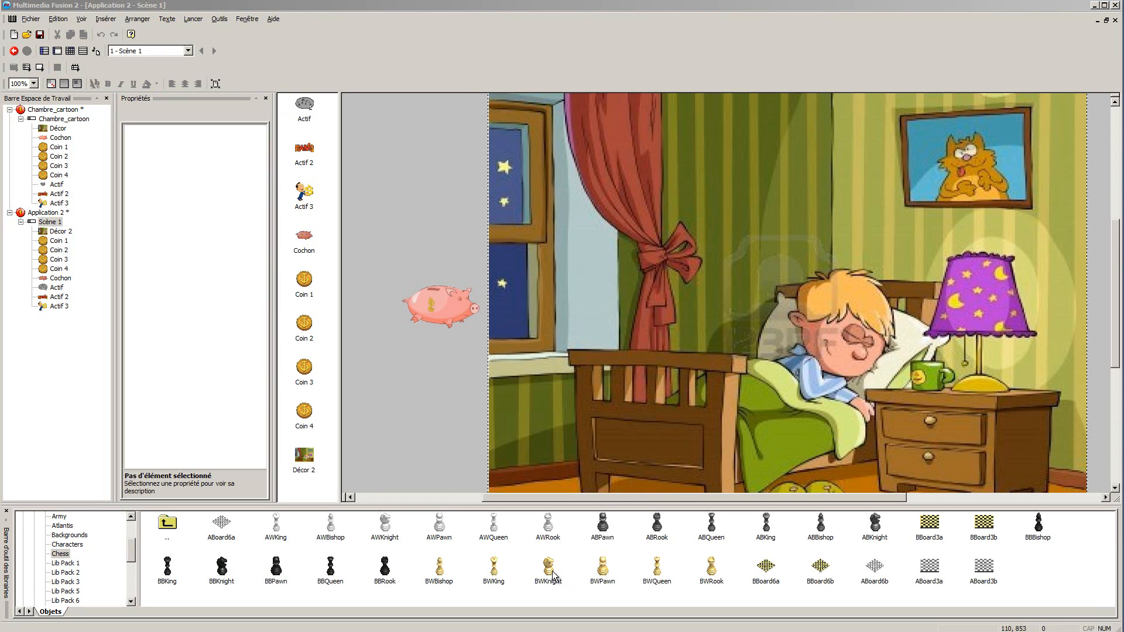
{"action": "left_click_drag", "start_coordinate": [554, 575], "coordinate": [672, 459]}
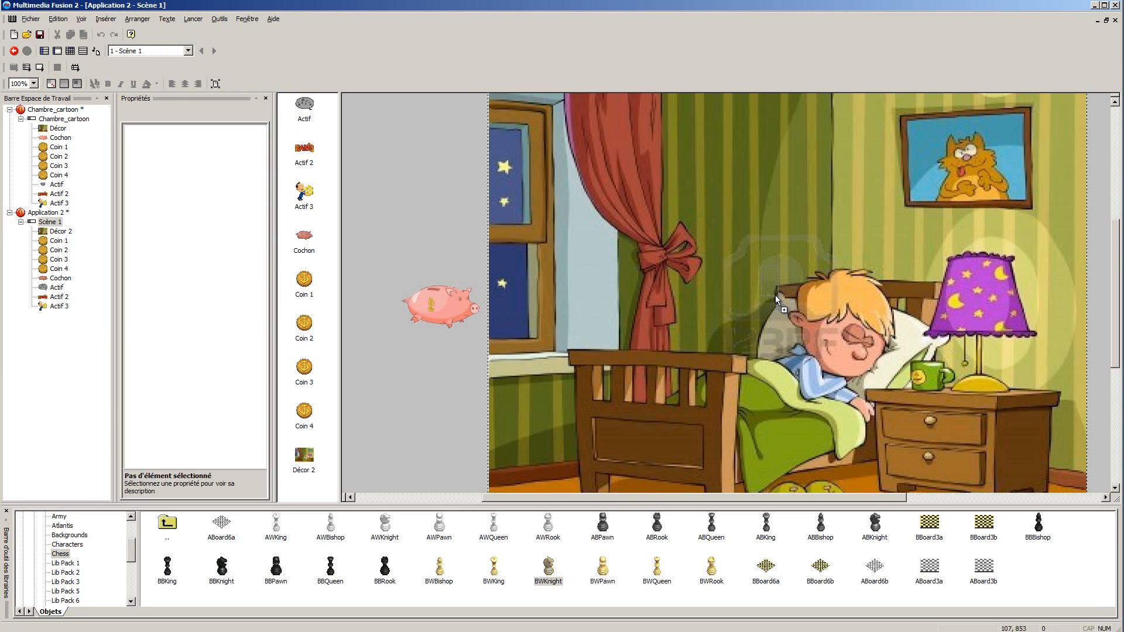
{"action": "left_click_drag", "start_coordinate": [775, 295], "coordinate": [775, 295]}
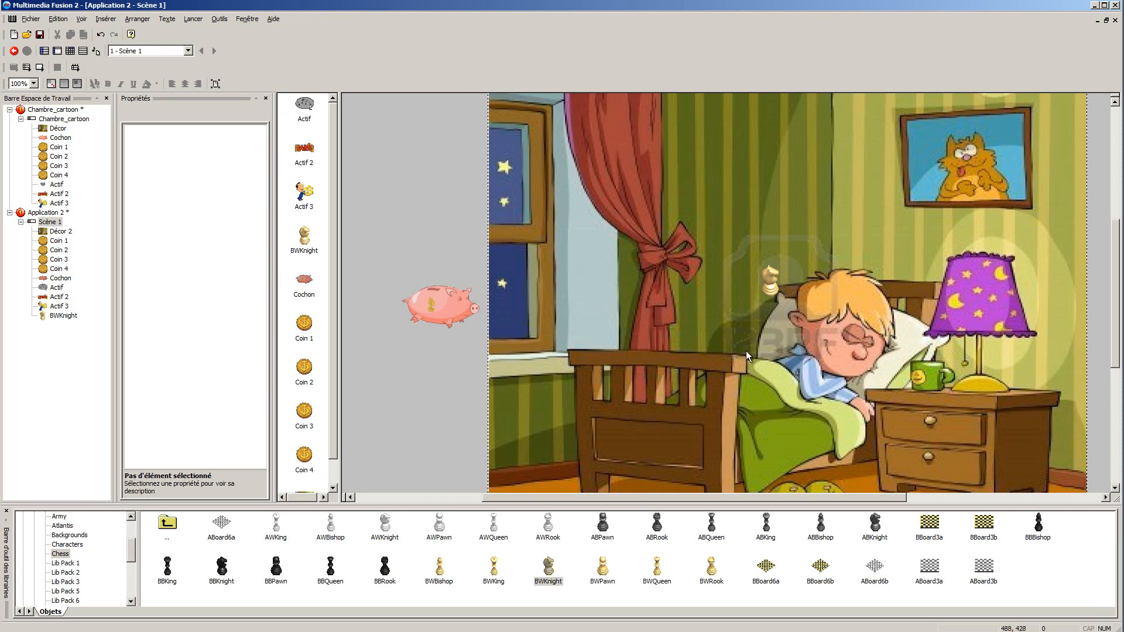
Insert 10 zoomed images of BWKnight with a final size of 7%, and preview the animation
{"action": "double_click", "coordinate": [773, 278]}
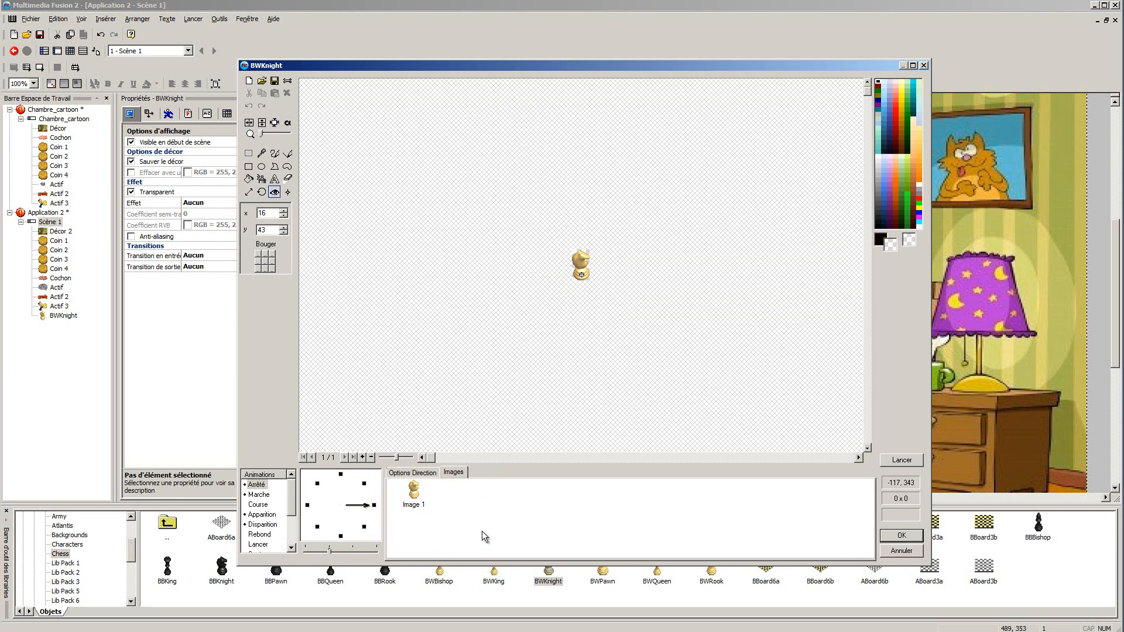
{"action": "right_click", "coordinate": [417, 494]}
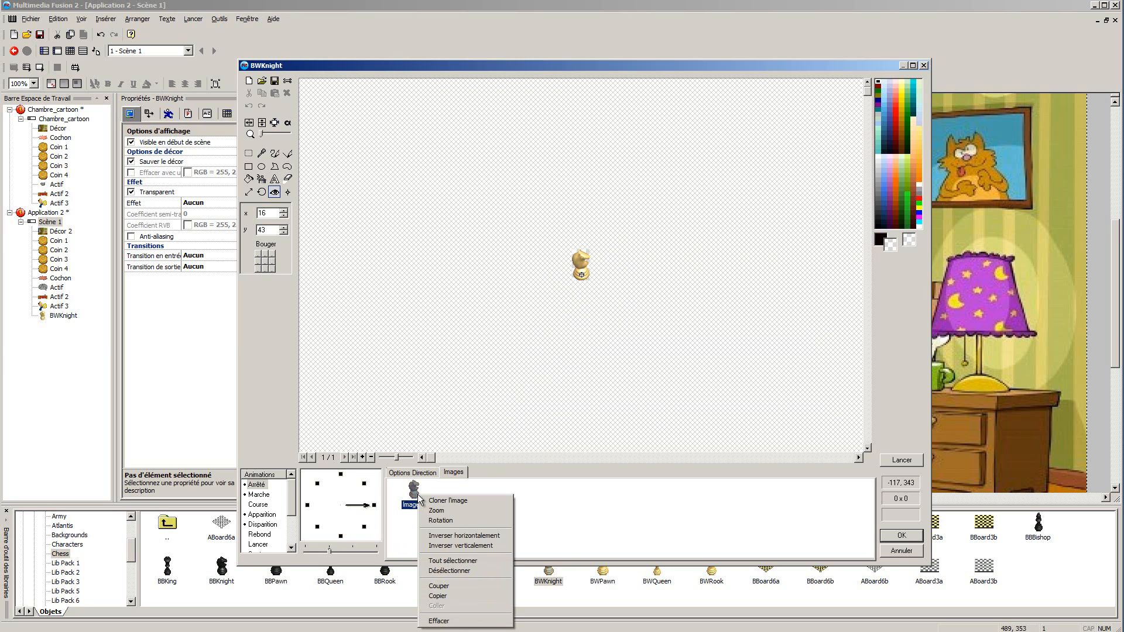
{"action": "left_click", "coordinate": [449, 511]}
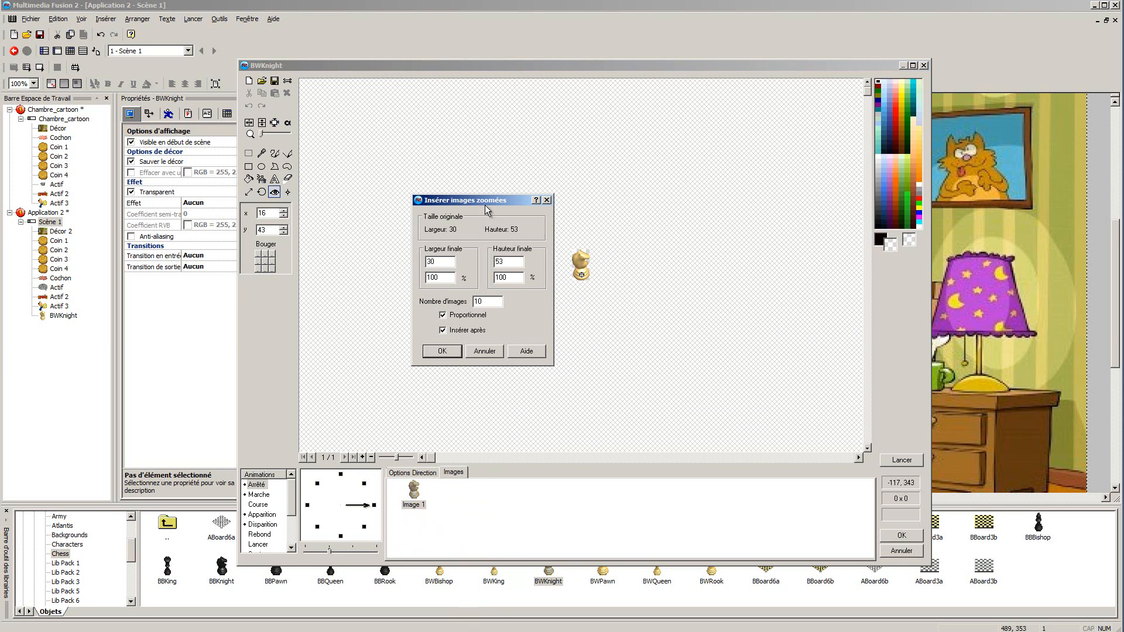
{"action": "left_click_drag", "start_coordinate": [472, 205], "coordinate": [477, 195]}
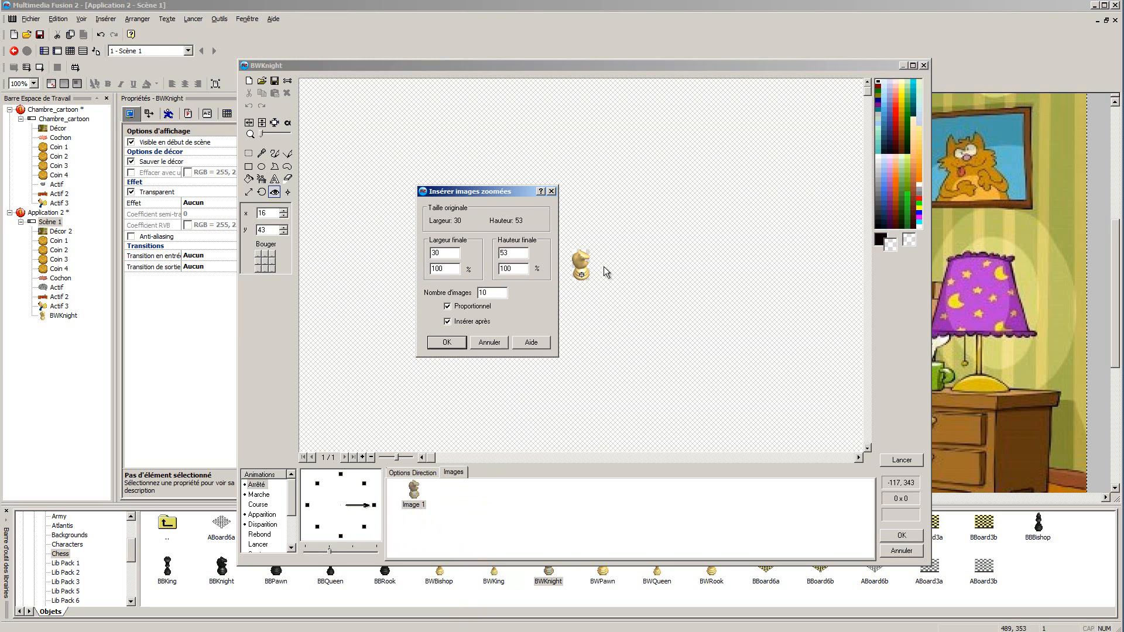
{"action": "double_click", "coordinate": [447, 255]}
{"action": "type", "text": "15"}
{"action": "double_click", "coordinate": [449, 267]}
{"action": "type", "text": "7"}
{"action": "left_click", "coordinate": [447, 342]}
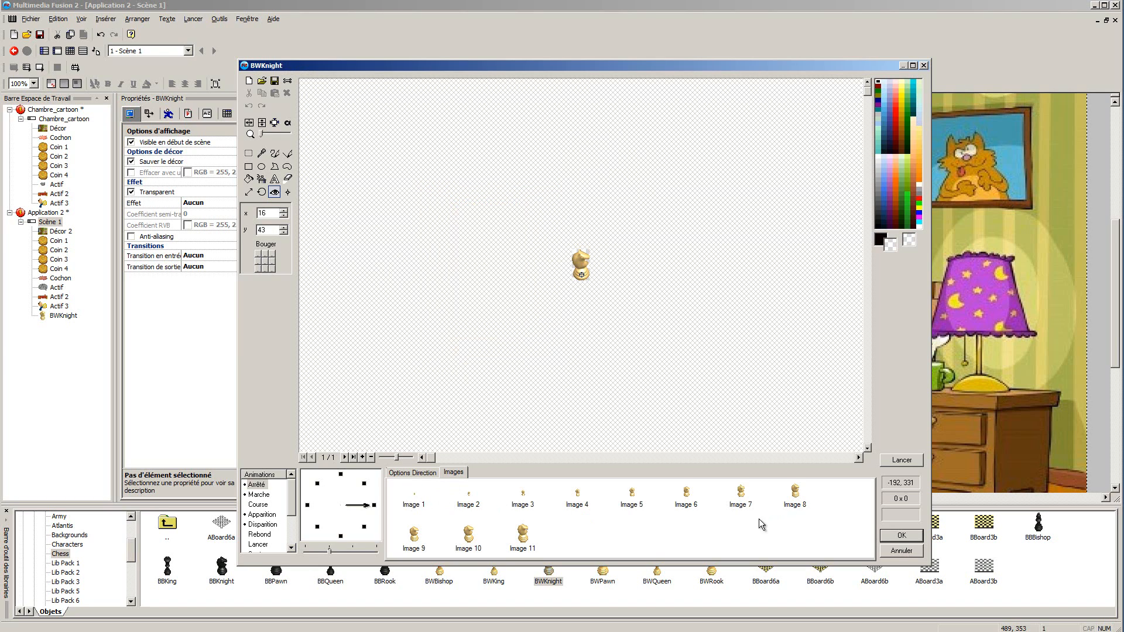
{"action": "left_click", "coordinate": [905, 460]}
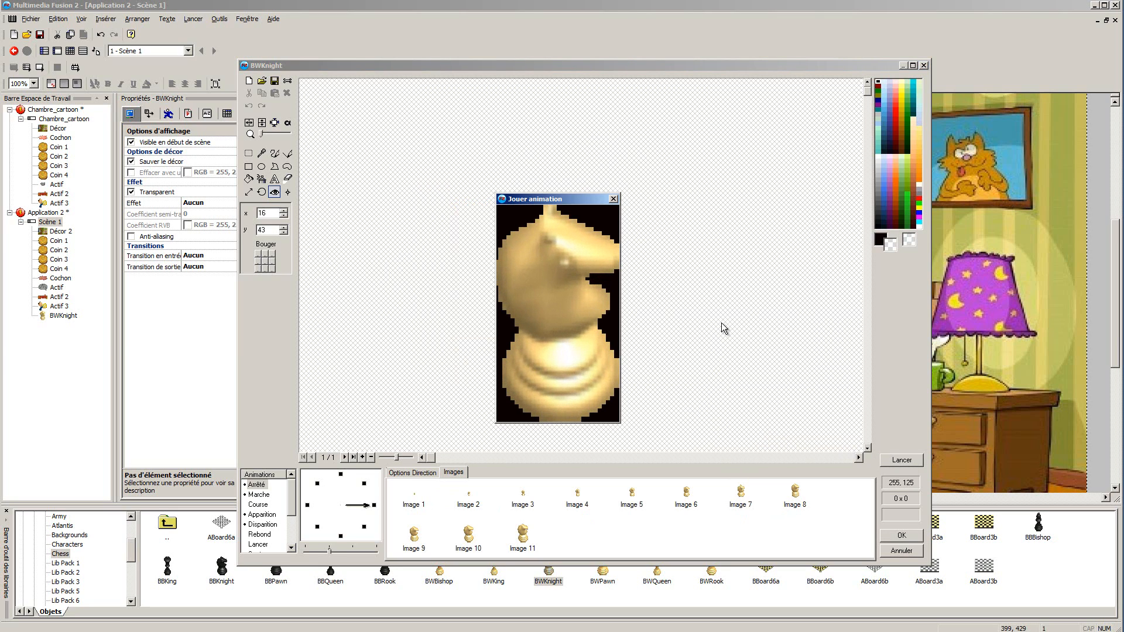
{"action": "left_click", "coordinate": [613, 199]}
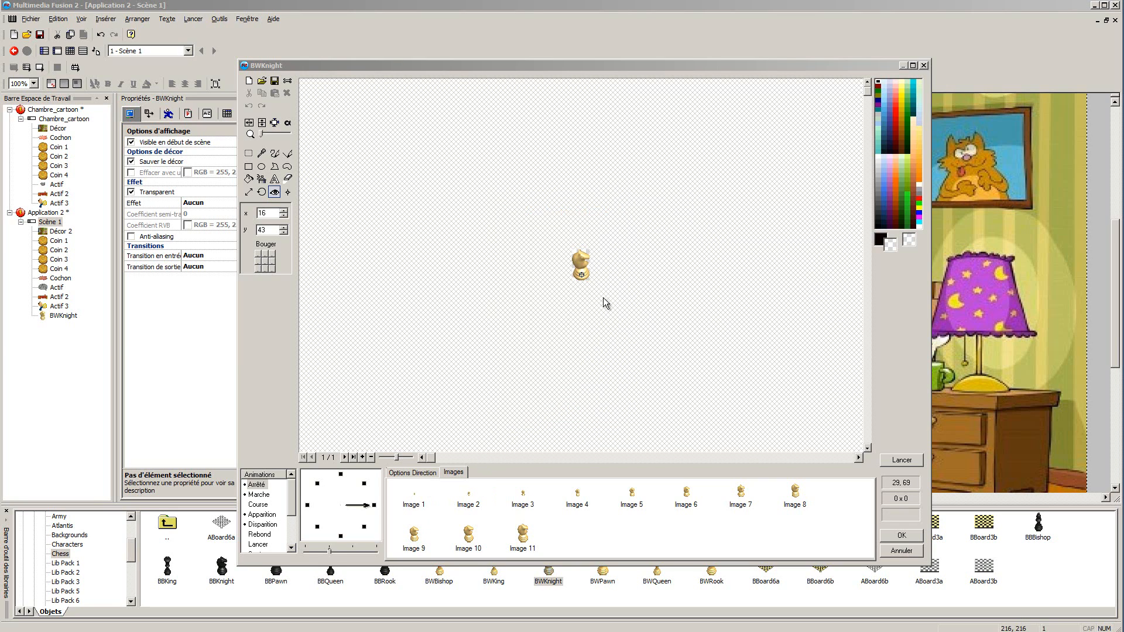
Try a 5-image counterclockwise rotation of BWKnight's Image 1 with an animation preview, and discard all the image changes
{"action": "left_click", "coordinate": [418, 493]}
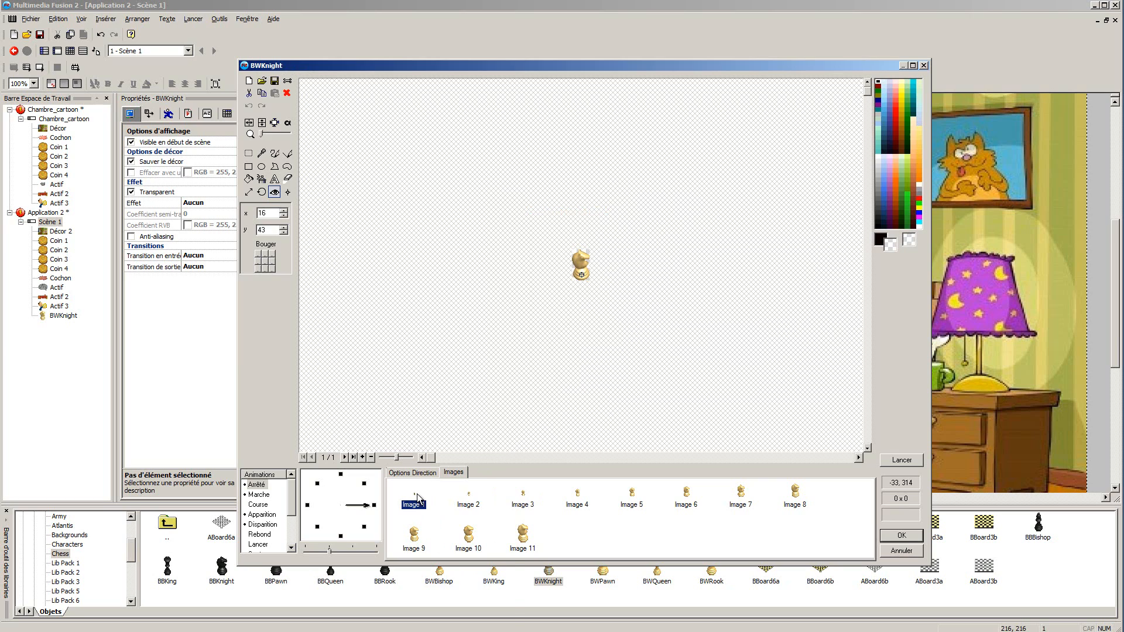
{"action": "right_click", "coordinate": [417, 493]}
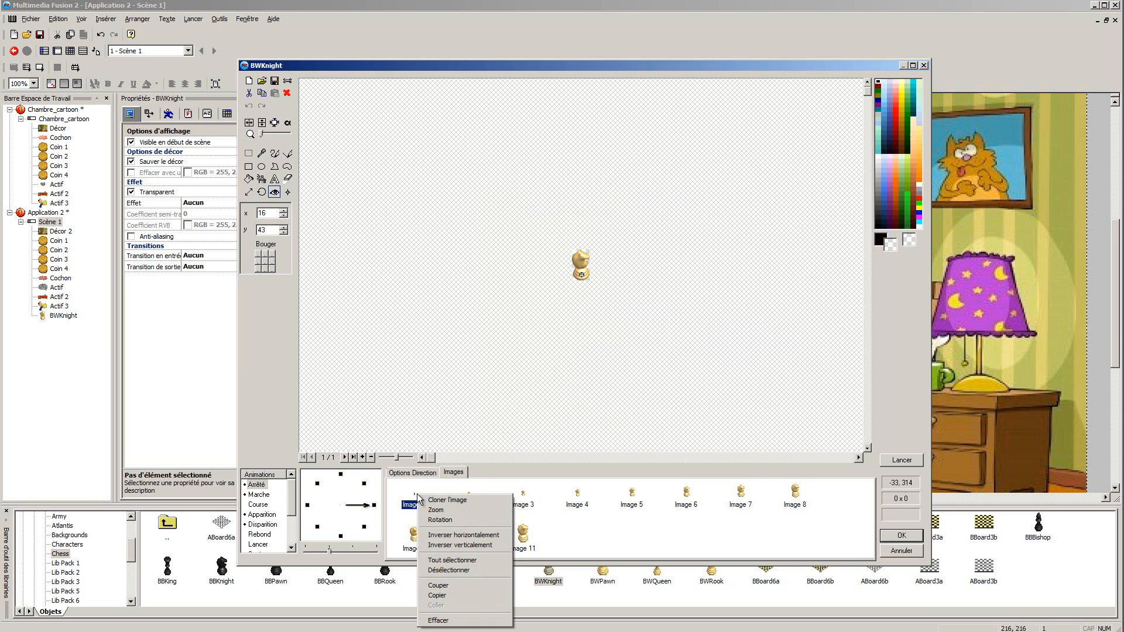
{"action": "left_click", "coordinate": [457, 521]}
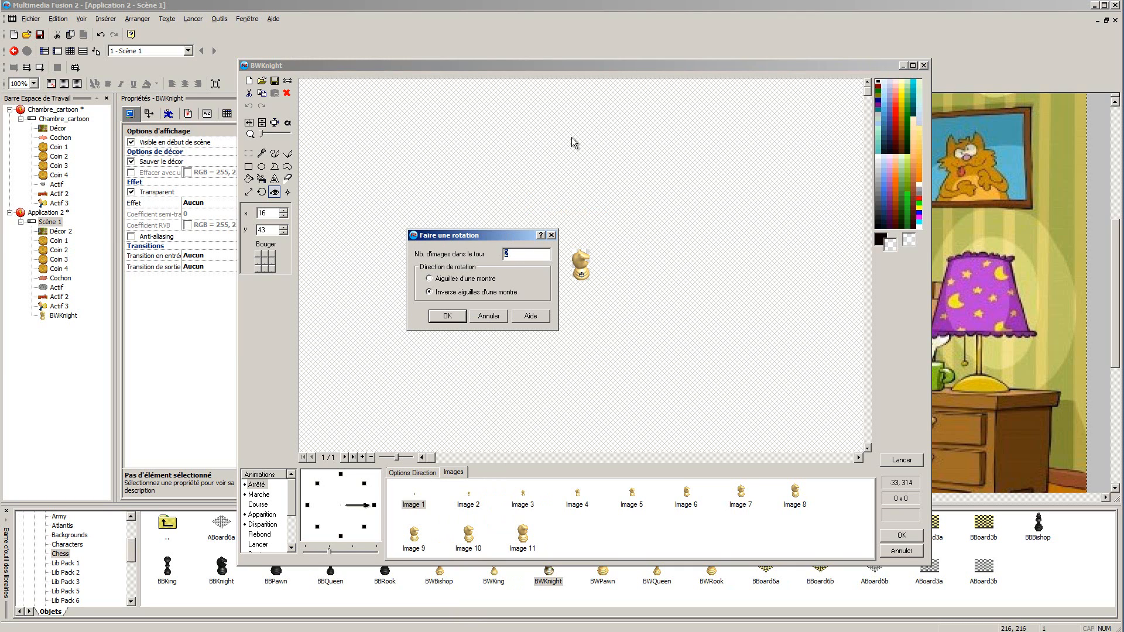
{"action": "type", "text": "5"}
{"action": "left_click", "coordinate": [444, 318]}
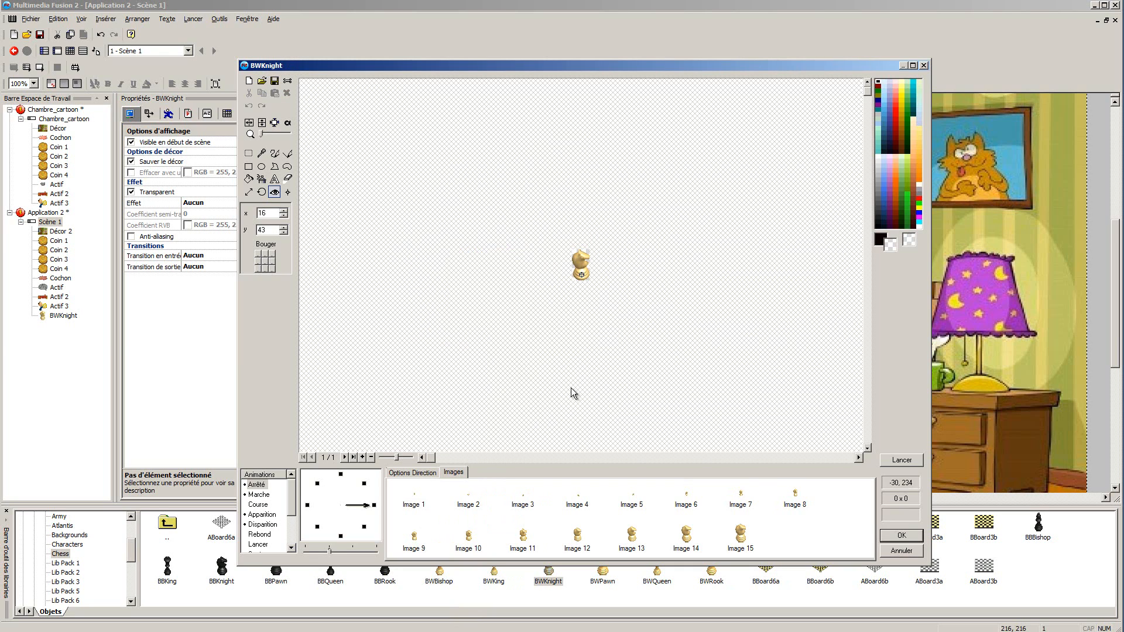
{"action": "left_click", "coordinate": [902, 462]}
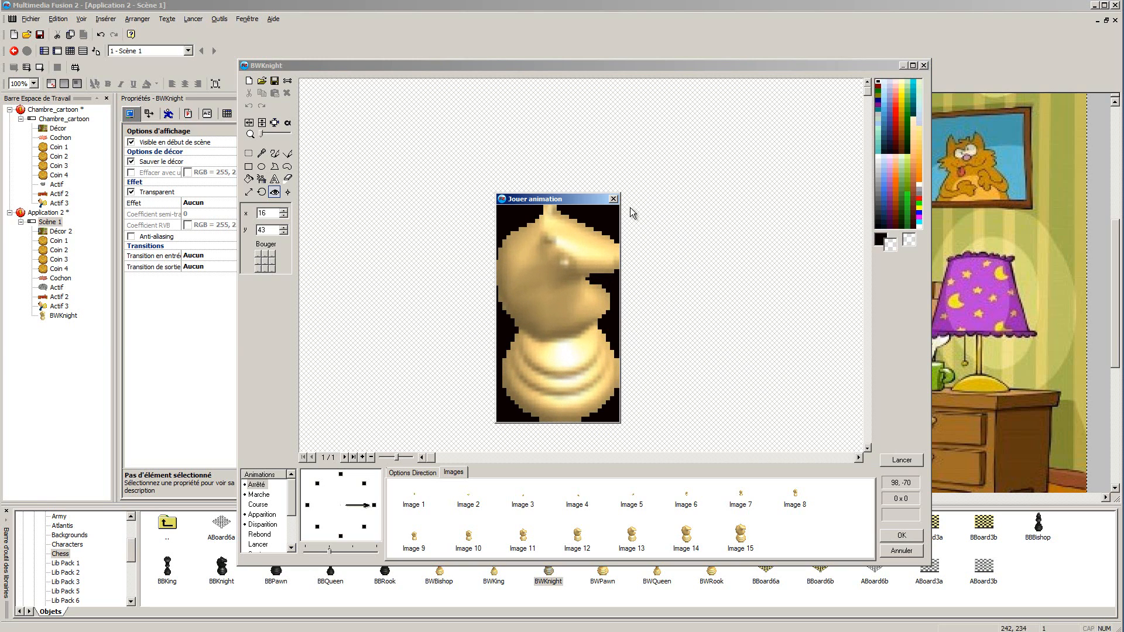
{"action": "left_click", "coordinate": [613, 199]}
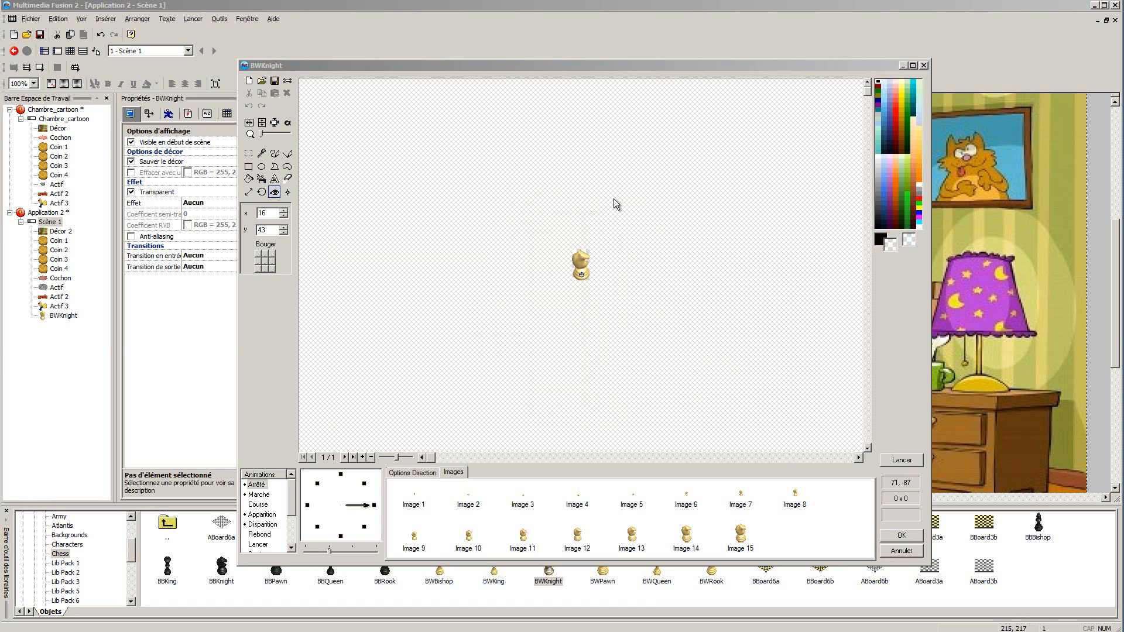
{"action": "left_click", "coordinate": [902, 551]}
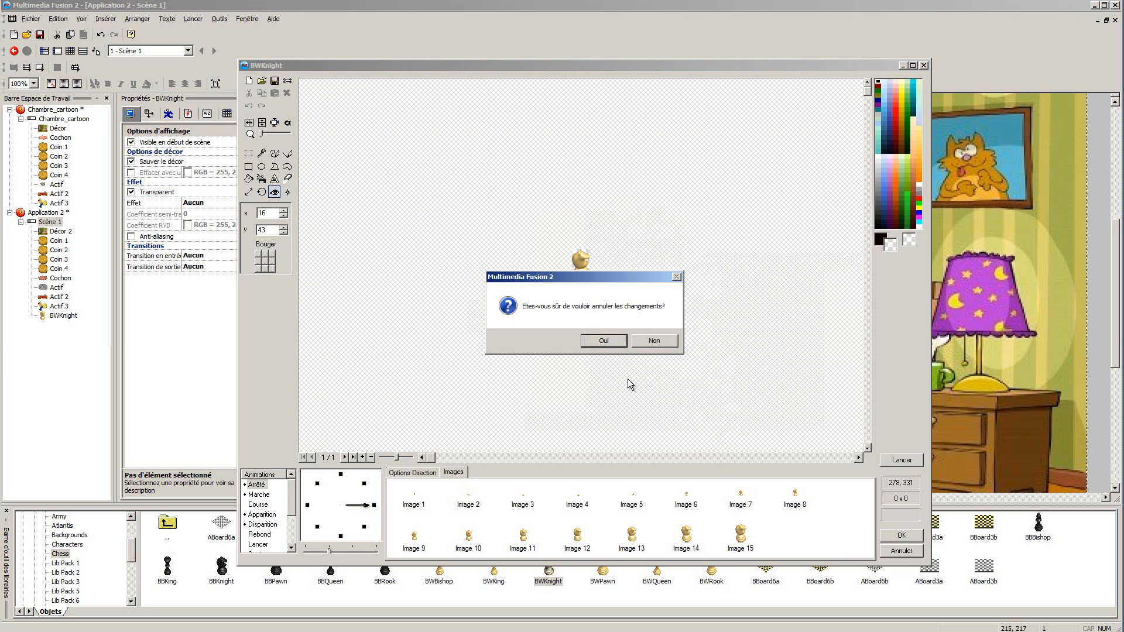
{"action": "left_click", "coordinate": [604, 340]}
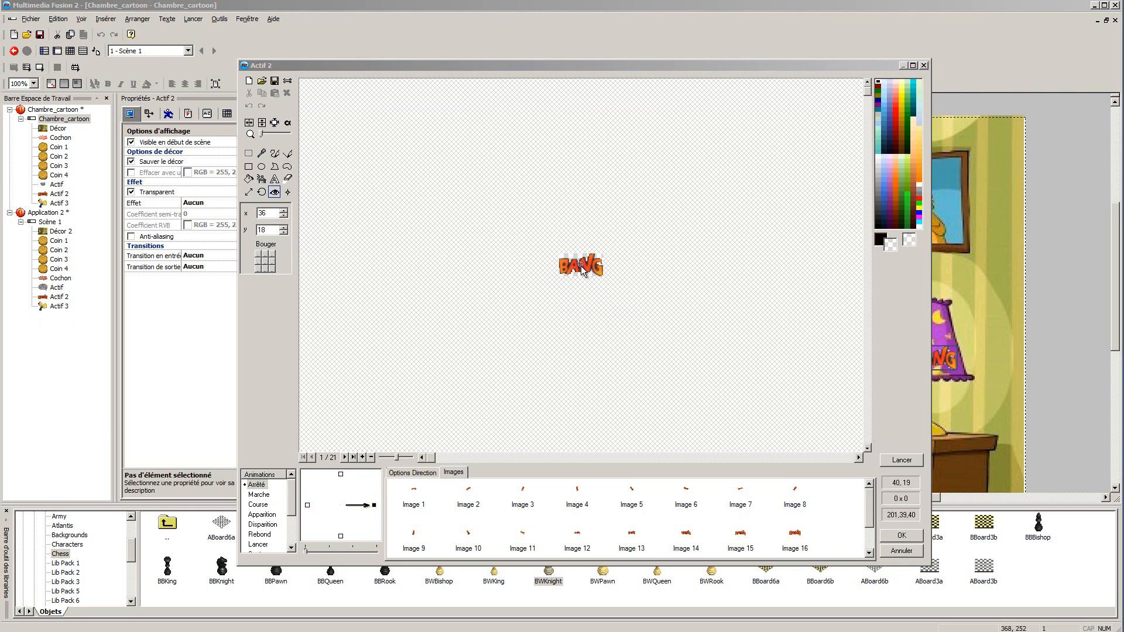
Preview the BANG animation of Actif 2 in Chambre_cartoon and close the preview
{"action": "left_click", "coordinate": [904, 462]}
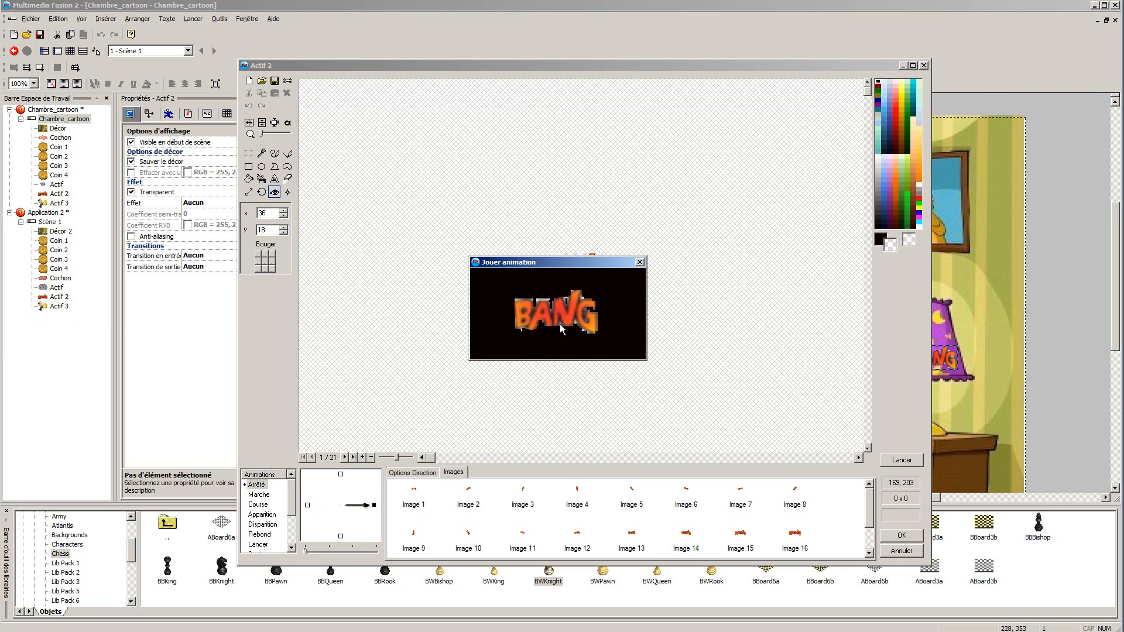
{"action": "left_click", "coordinate": [639, 263]}
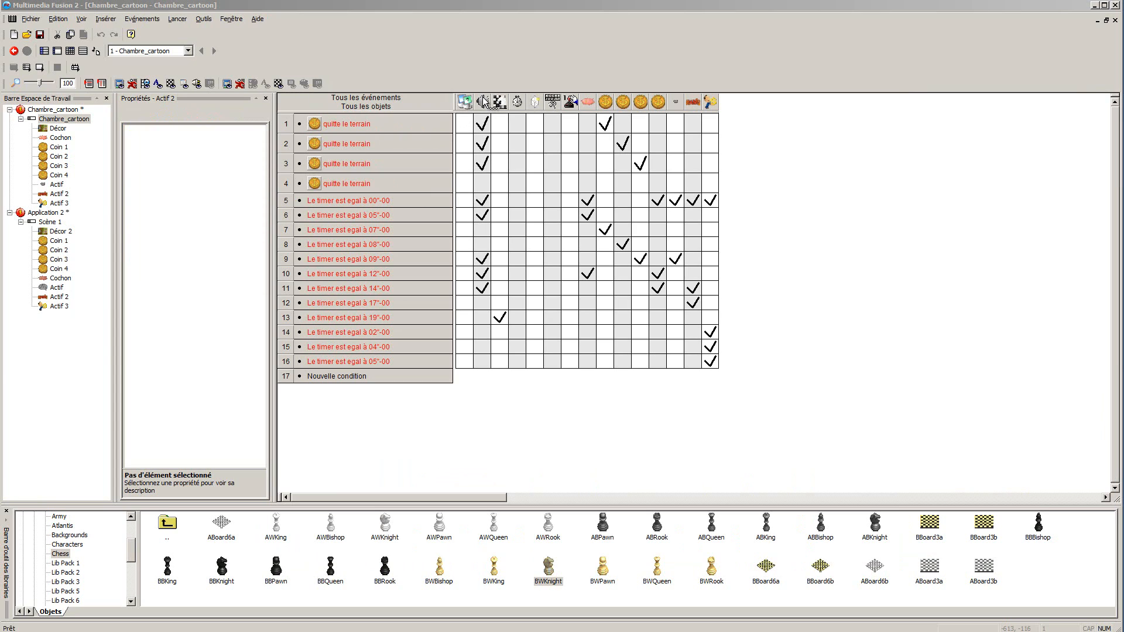
Examine the play-sample action for the first coin event, including choosing a sound from a file, and cancel it
{"action": "left_click", "coordinate": [482, 129]}
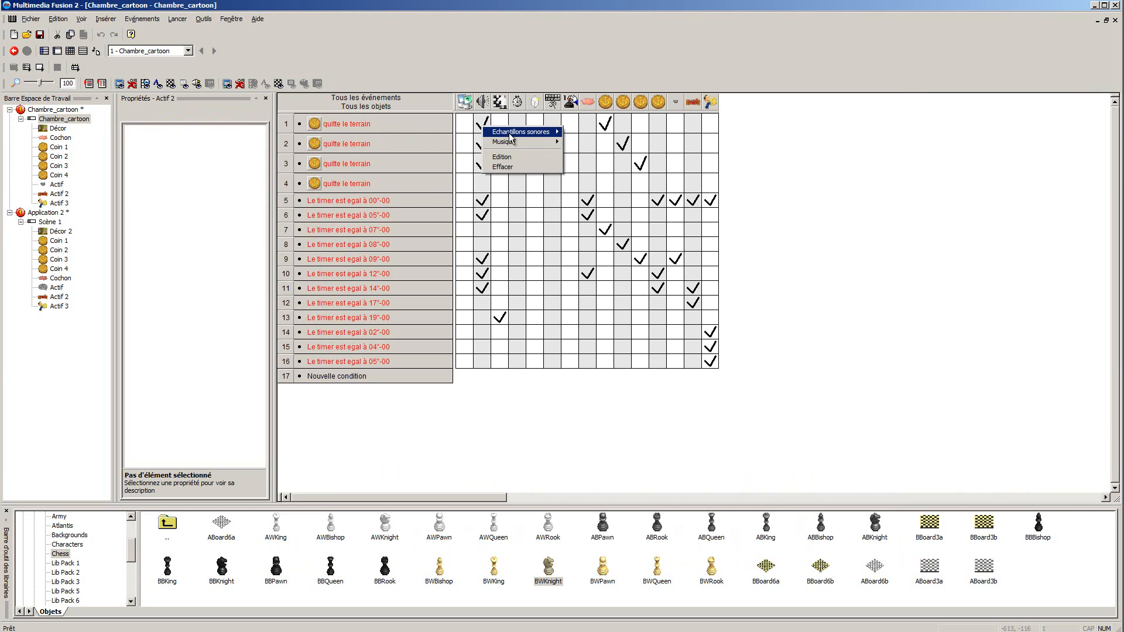
{"action": "mouse_move", "coordinate": [550, 134]}
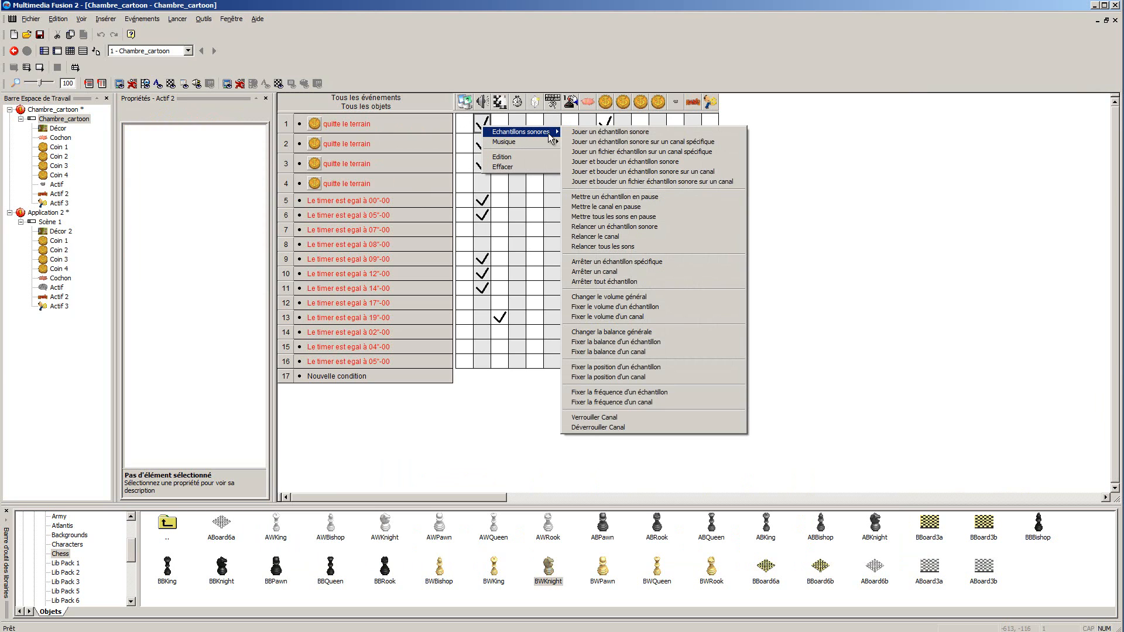
{"action": "left_click", "coordinate": [592, 132]}
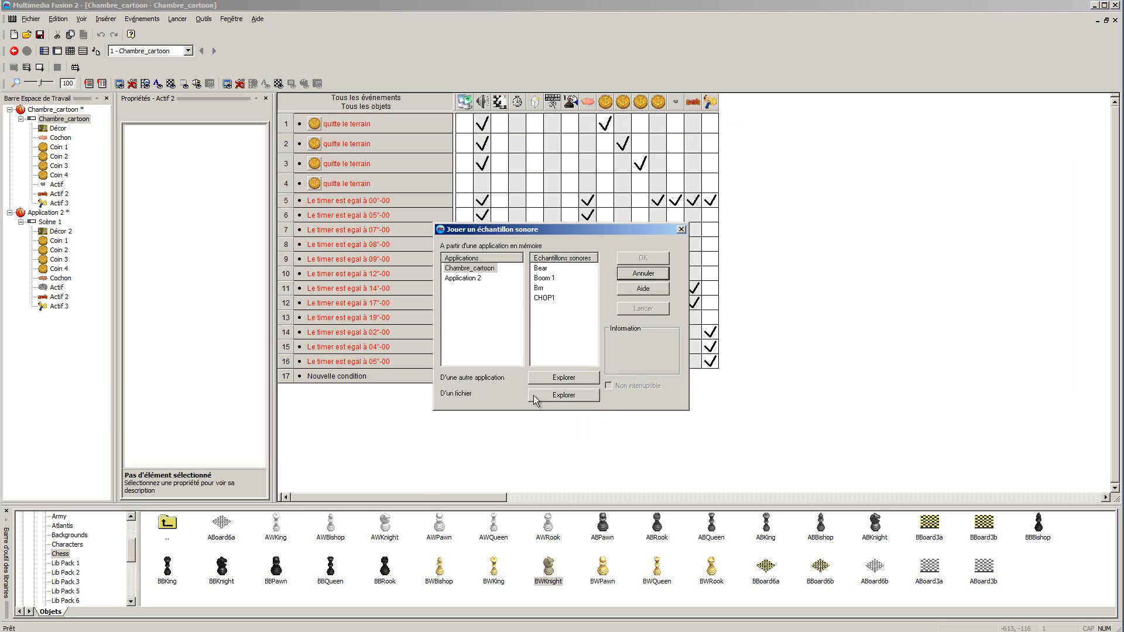
{"action": "left_click", "coordinate": [556, 396]}
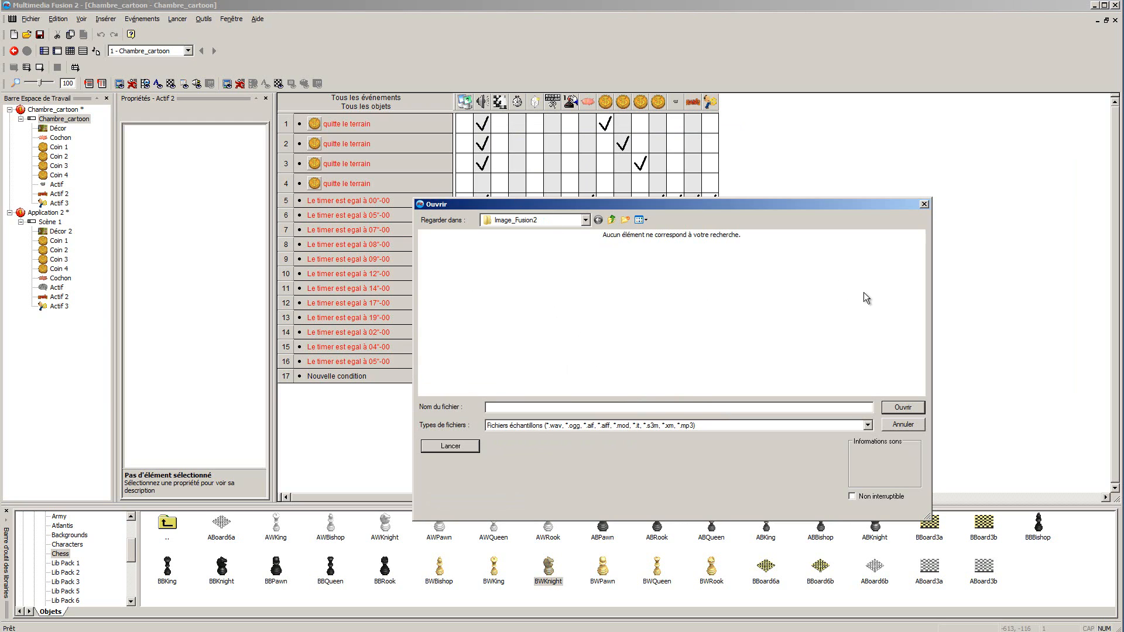
{"action": "left_click", "coordinate": [902, 426]}
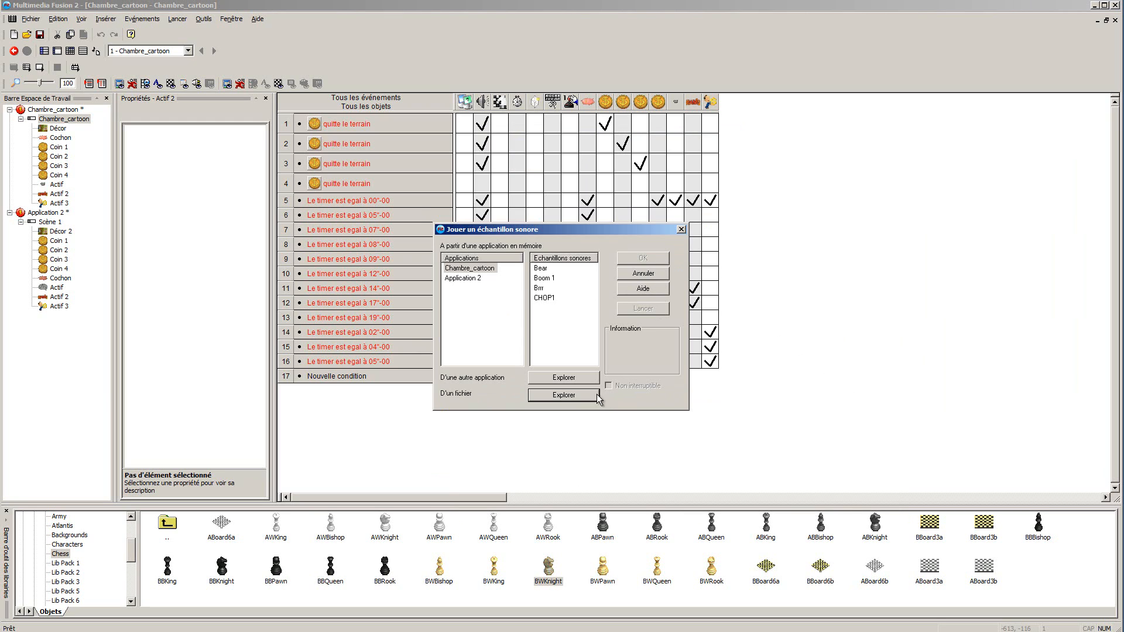
{"action": "left_click", "coordinate": [643, 274]}
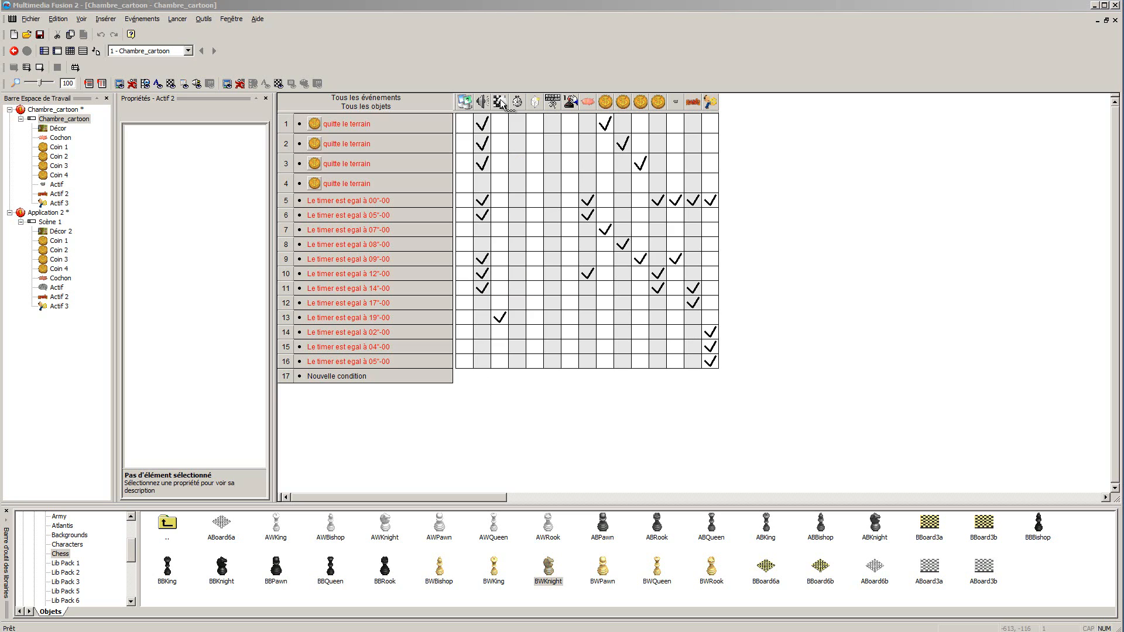
Review the Chambre_cartoon storyboard and the scene actions available for the 19-second timer event
{"action": "left_click", "coordinate": [44, 51]}
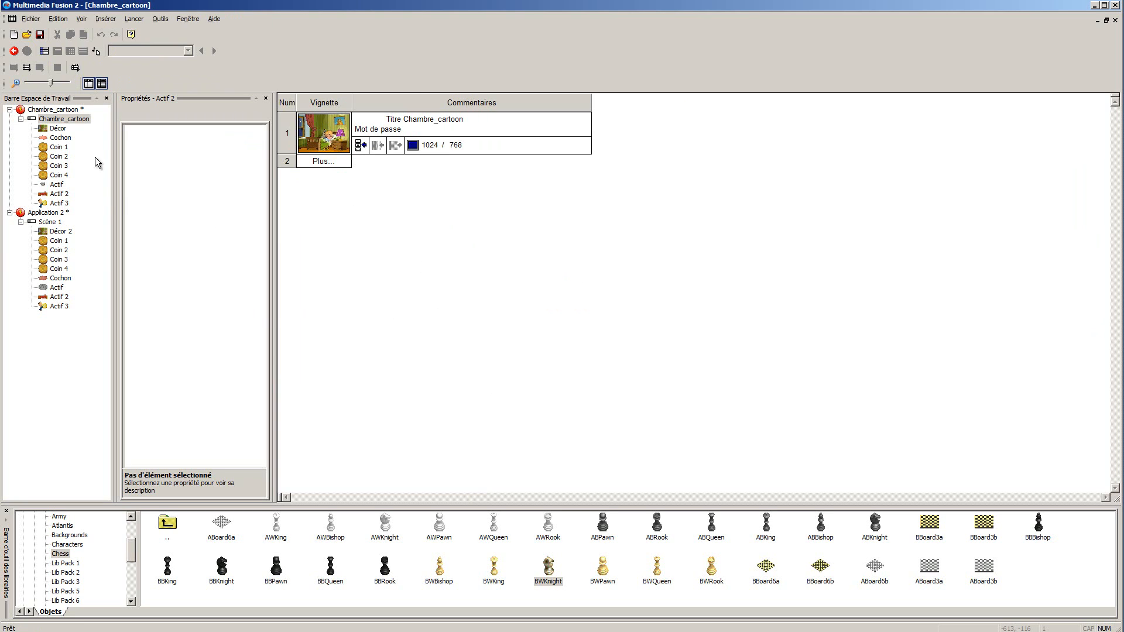
{"action": "left_click", "coordinate": [52, 119]}
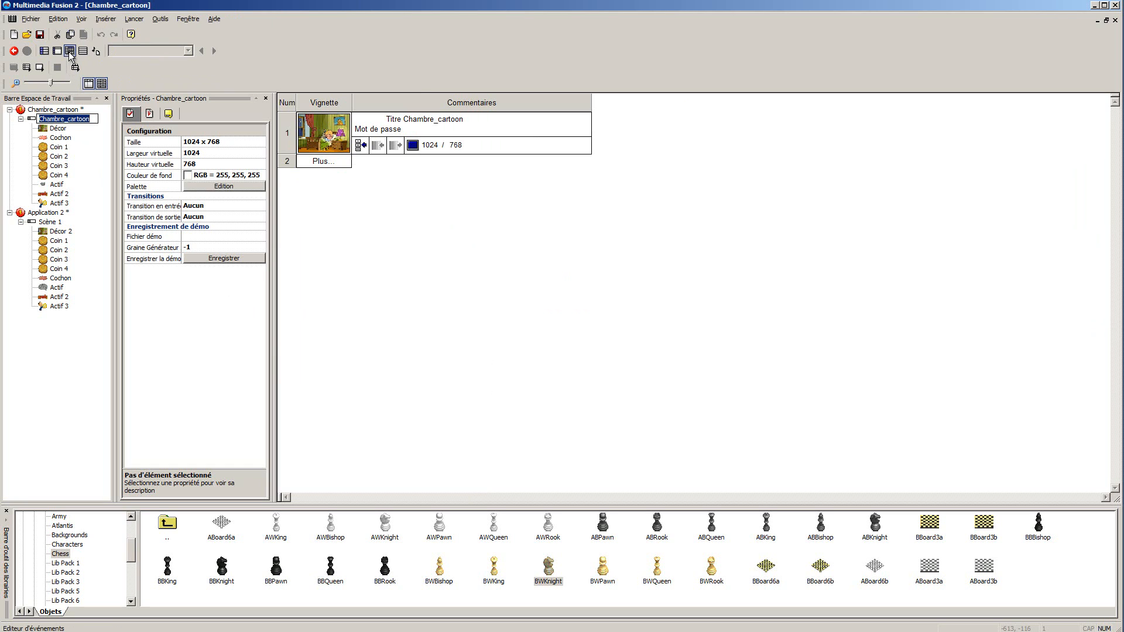
{"action": "left_click", "coordinate": [28, 118]}
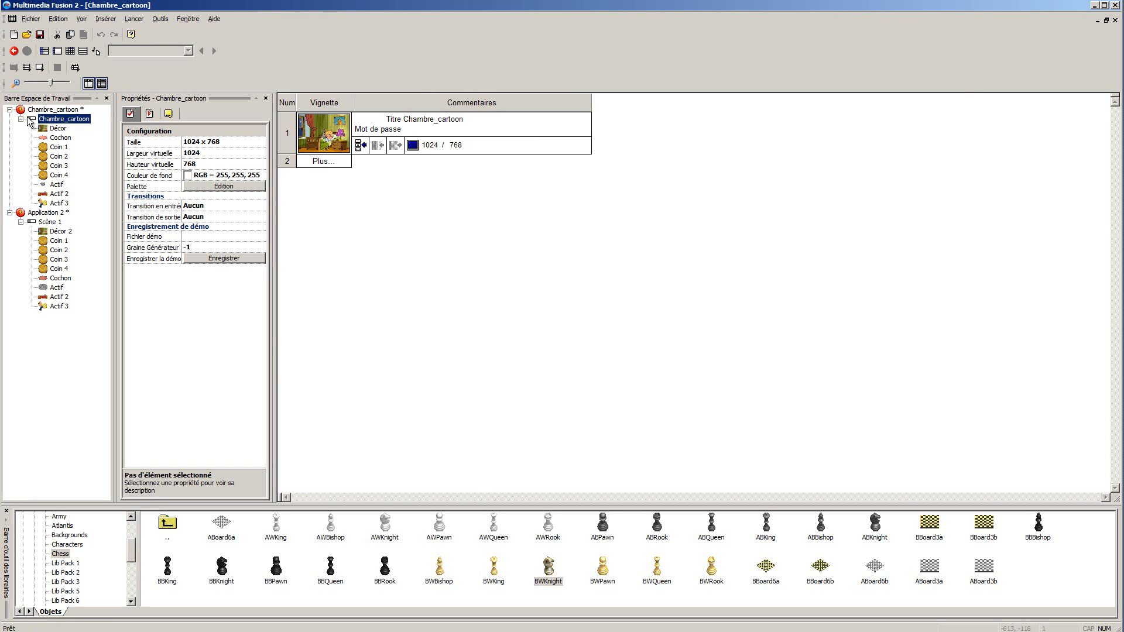
{"action": "left_click", "coordinate": [69, 51]}
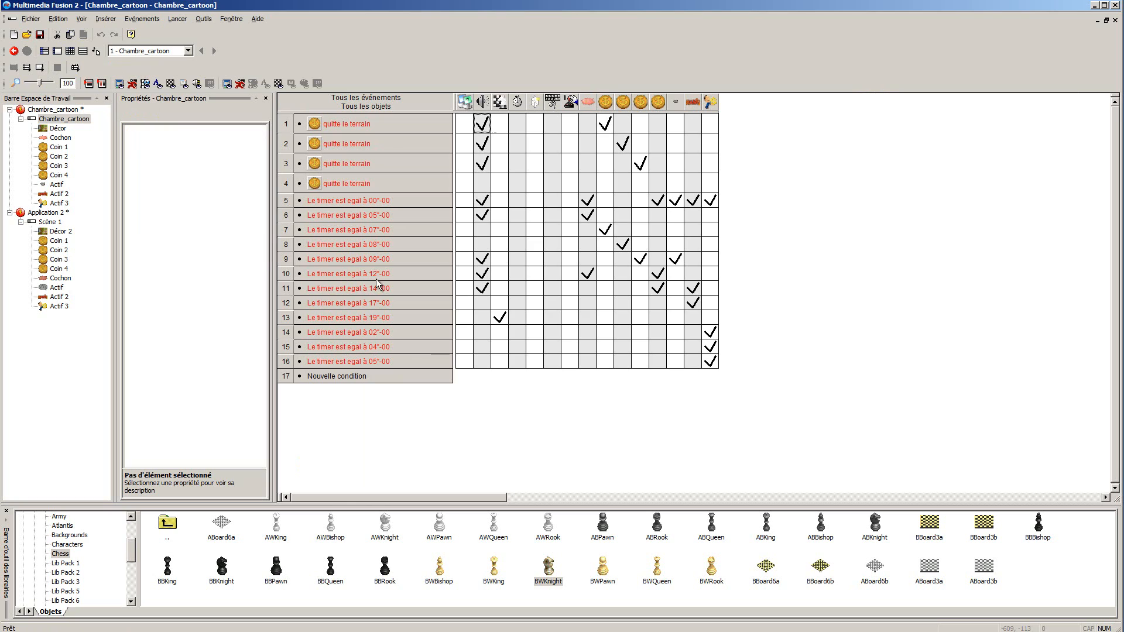
{"action": "right_click", "coordinate": [499, 319]}
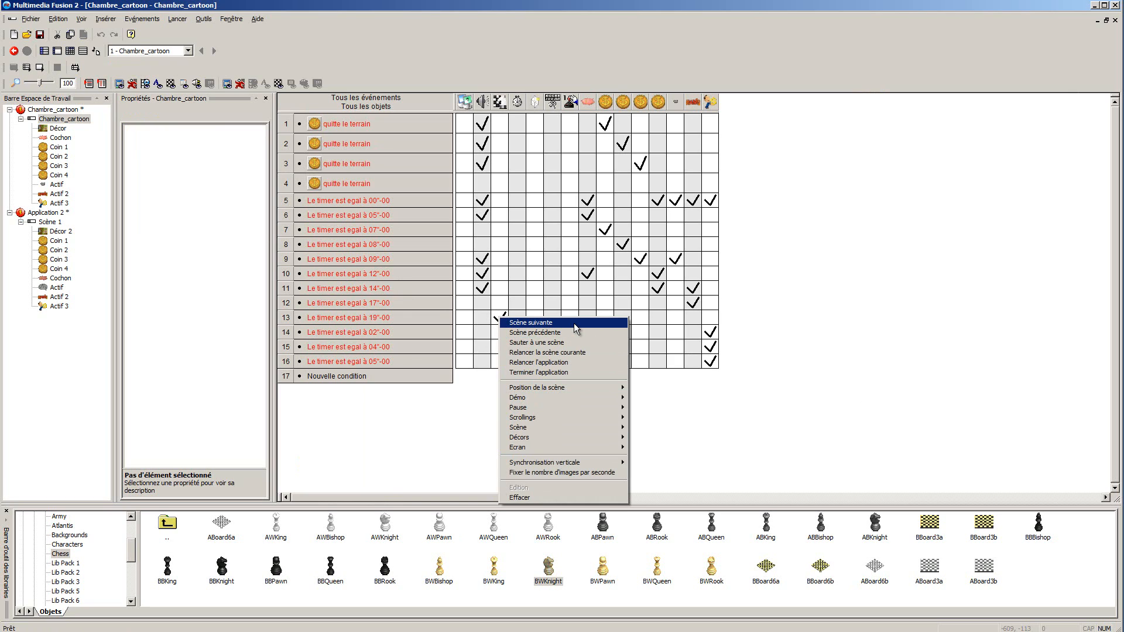
{"action": "left_click", "coordinate": [841, 363]}
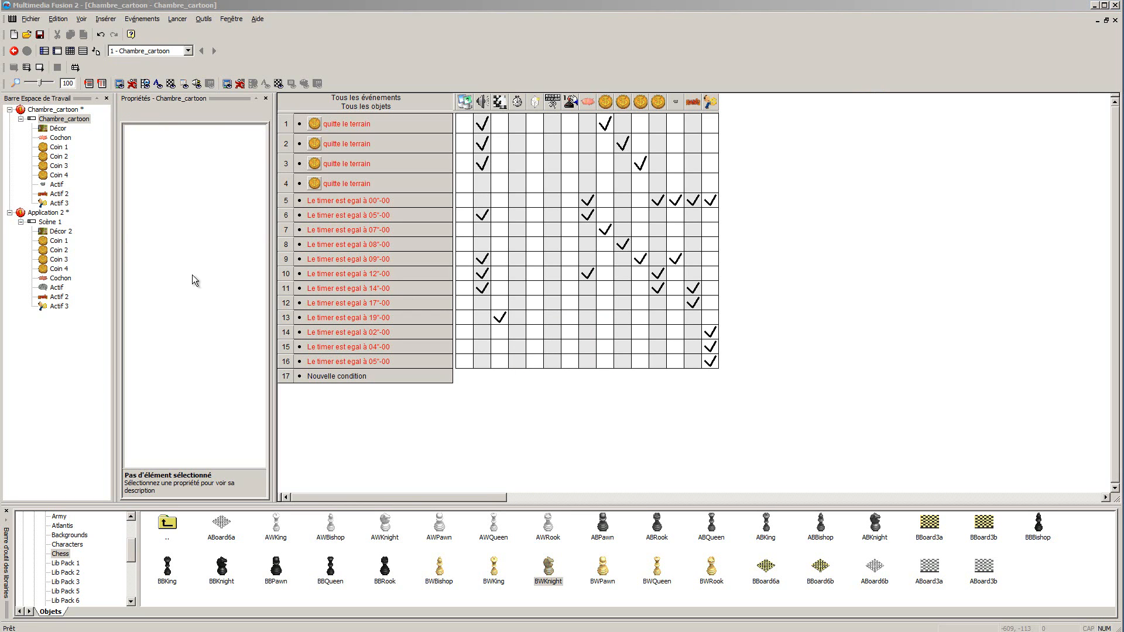
Run the Chambre_cartoon application to test its timed events
{"action": "left_click", "coordinate": [26, 68]}
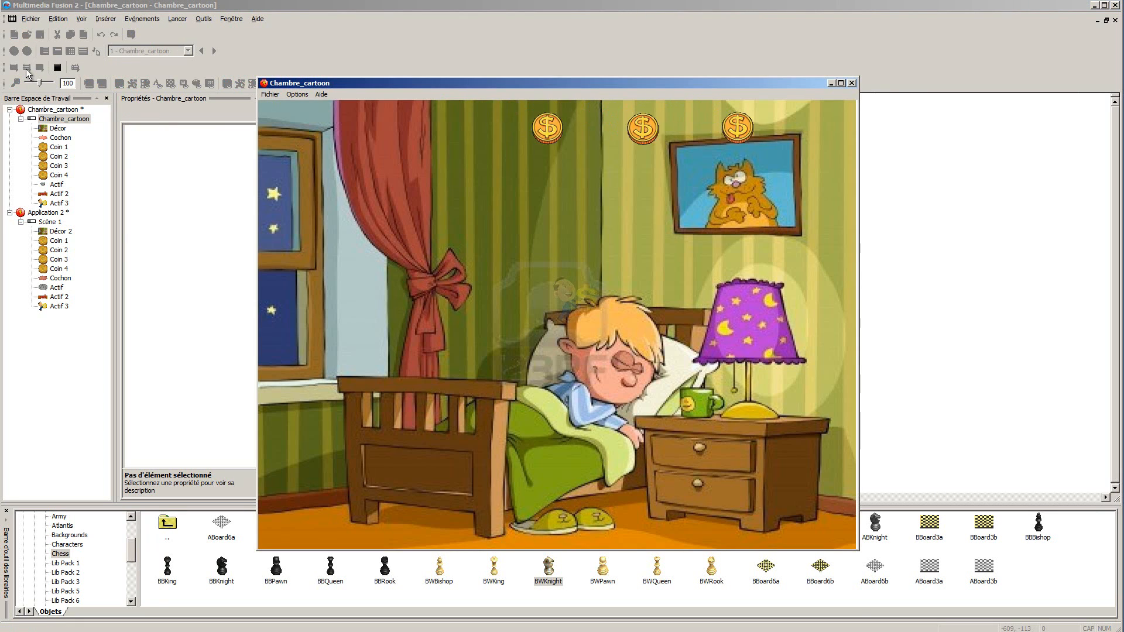